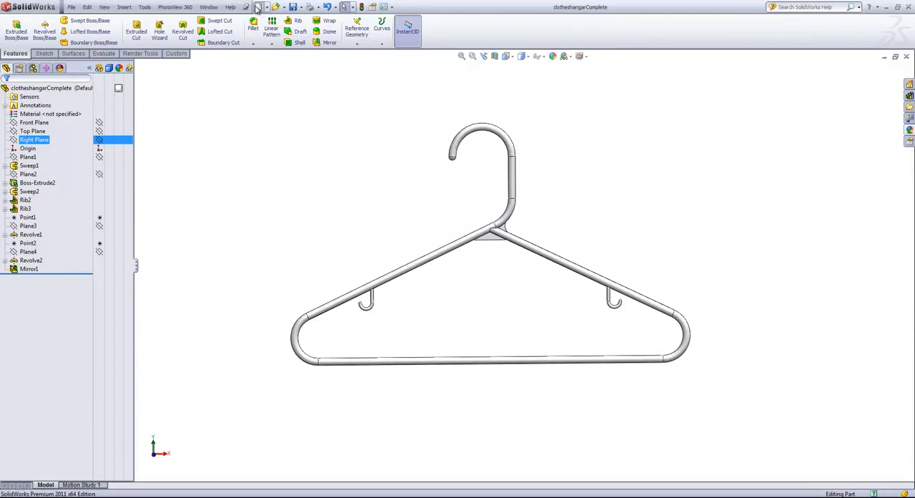
- Create a new part and start a sketch on the Front Plane
left_click(336, 311)
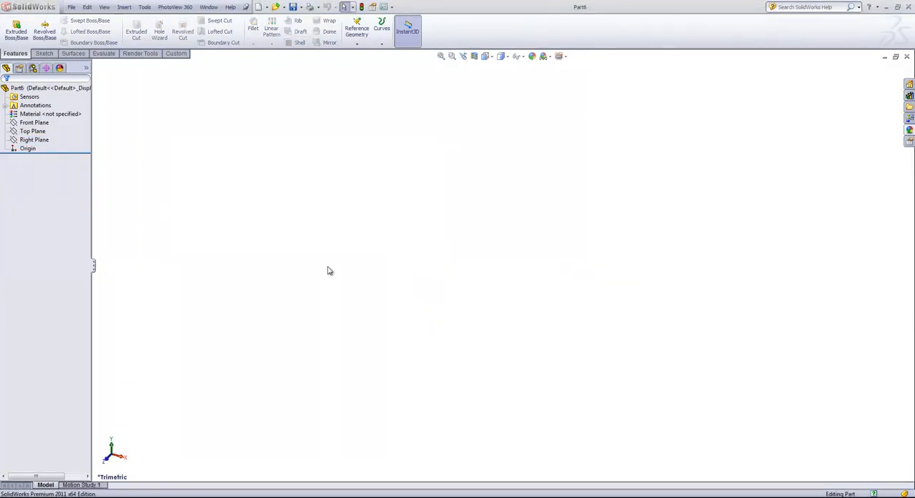
left_click(43, 123)
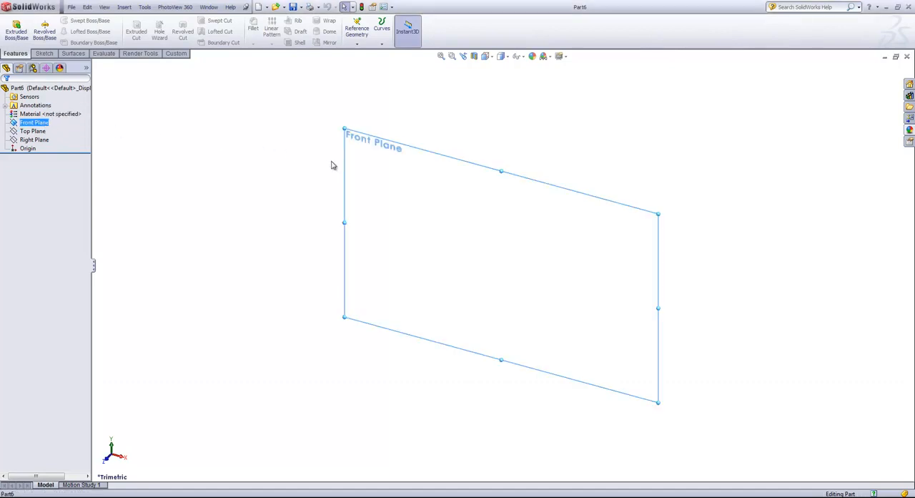
left_click(45, 54)
left_click(12, 28)
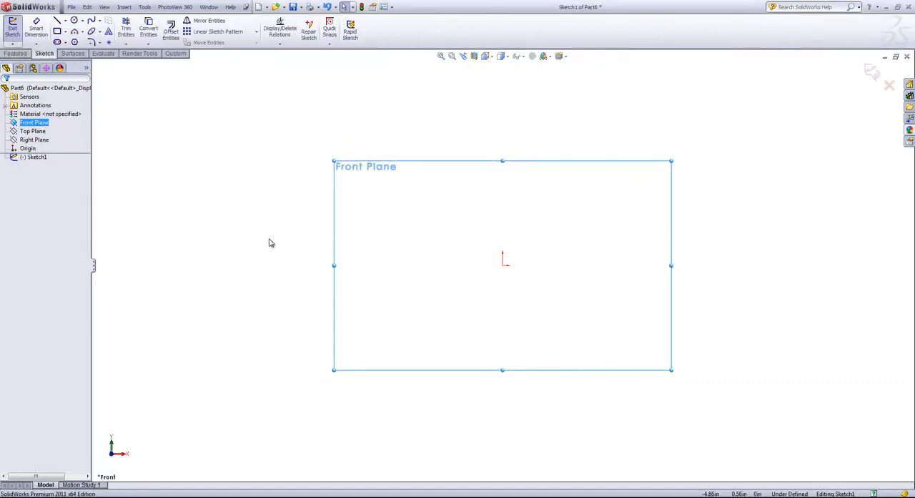
- Sketch a vertical centerline about 3.4 in long upward from the origin
key("s")
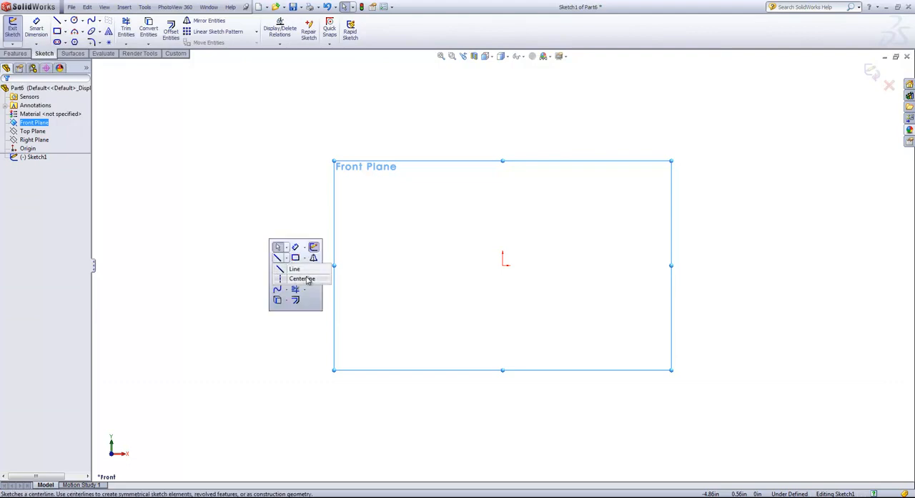
left_click(300, 273)
left_click(503, 266)
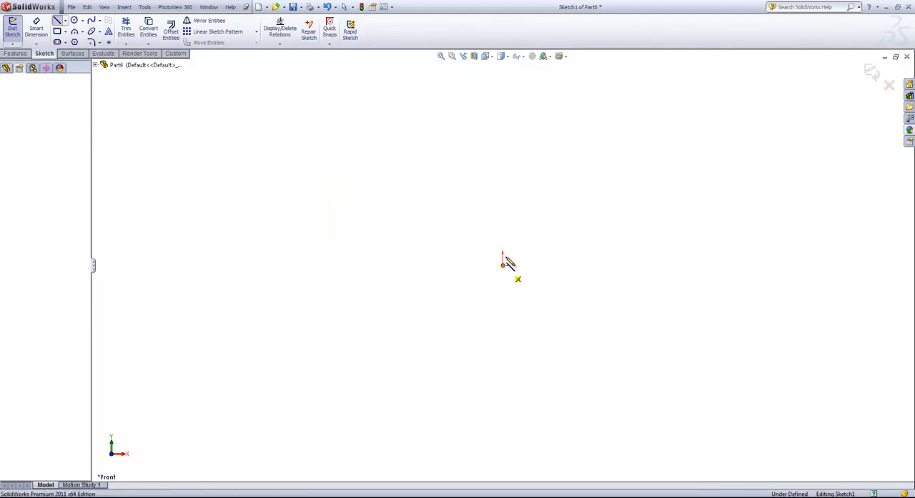
left_click(503, 101)
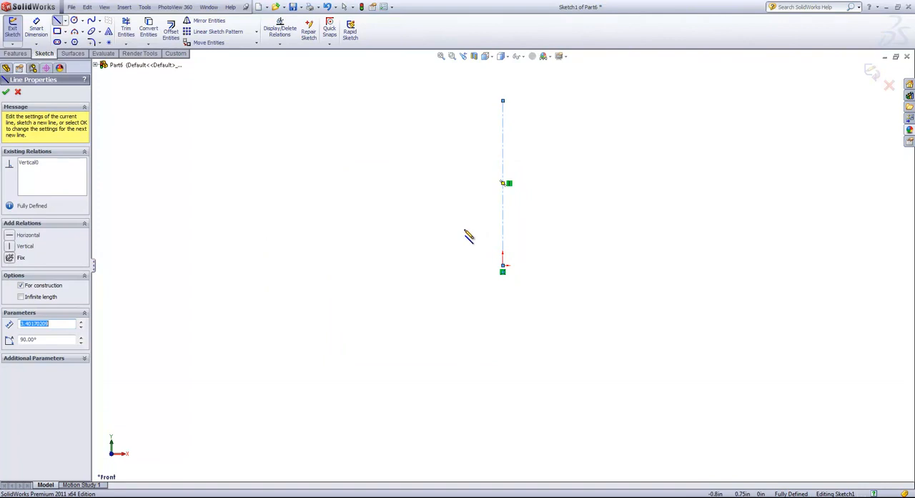
- Sketch a horizontal line about 8.04 in long from the origin toward negative X
key("s")
left_click(482, 249)
left_click(489, 262)
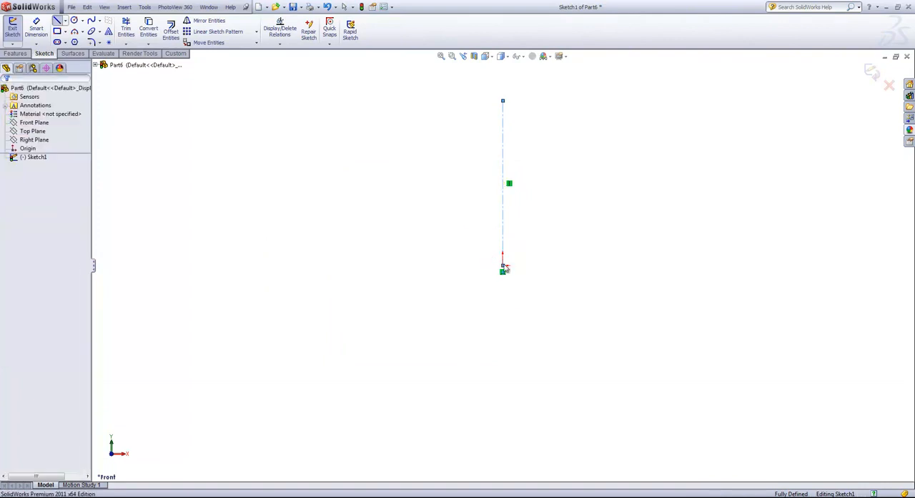
left_click(503, 266)
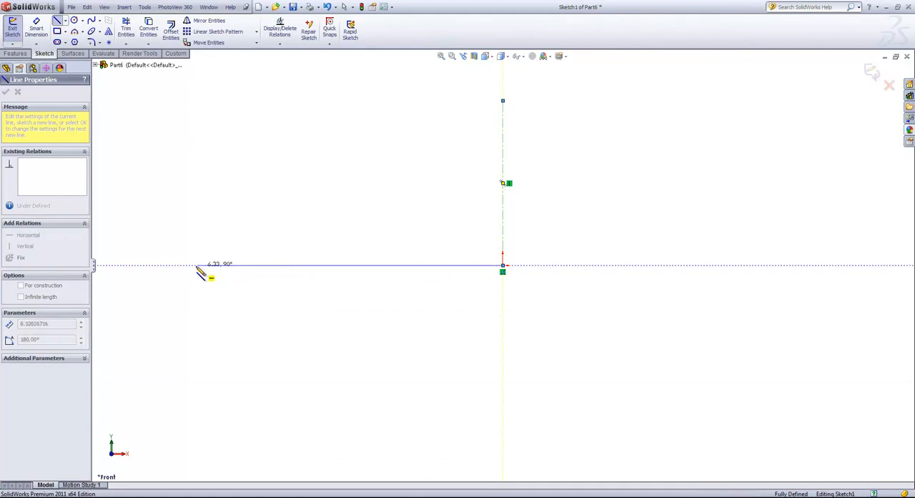
left_click(115, 265)
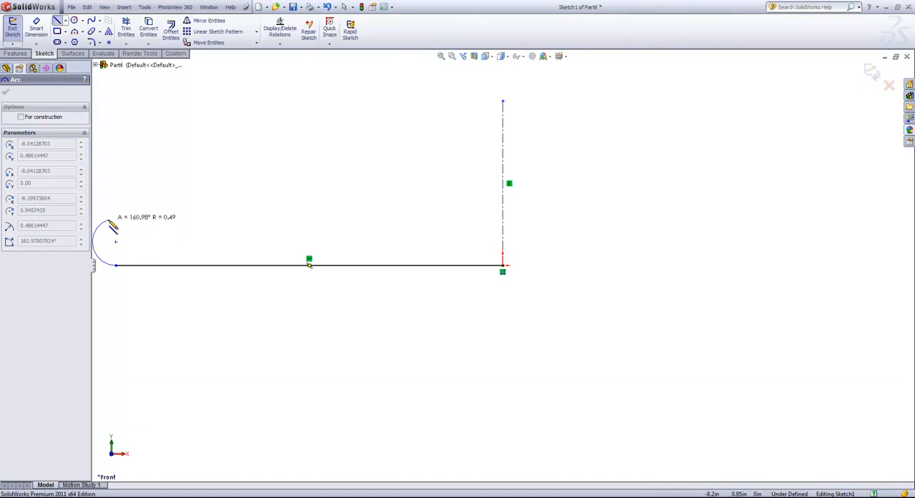
- Continue the profile with a tangent arc of about 0.49 in radius and a tangent sloped line about 8.67 in long, ending above the centerline
left_click(108, 220)
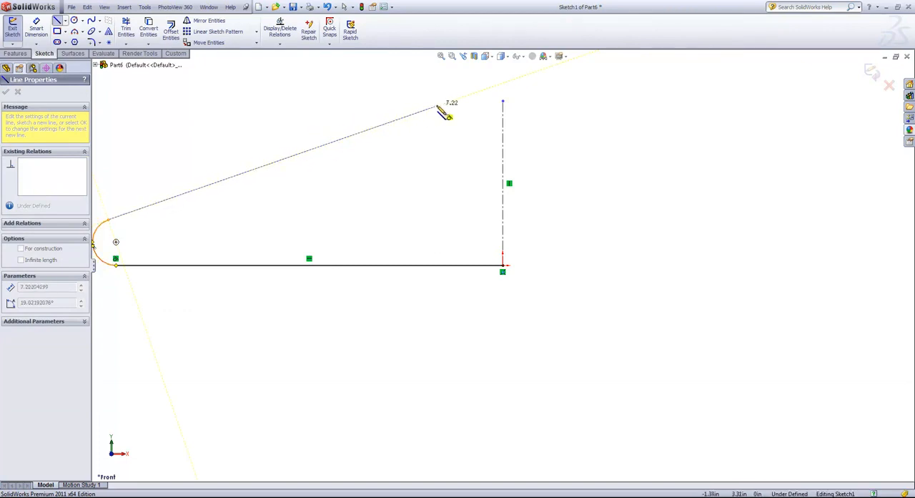
left_click(503, 84)
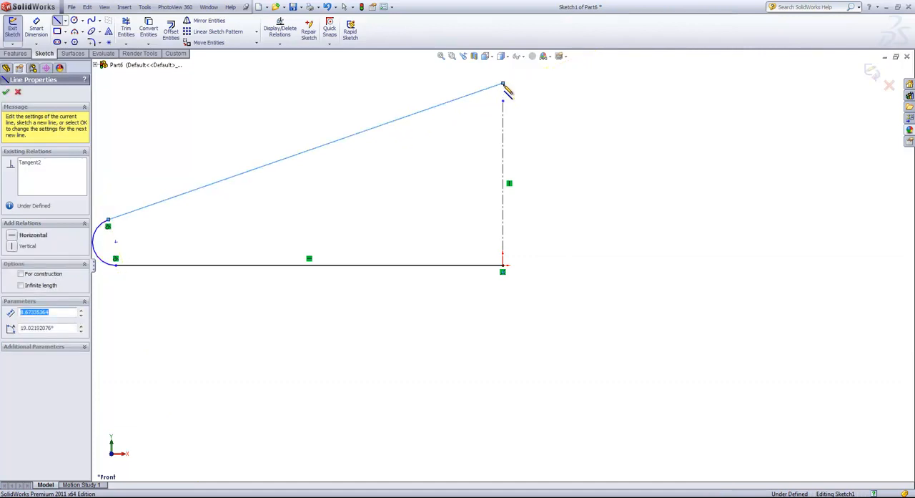
right_click(543, 115)
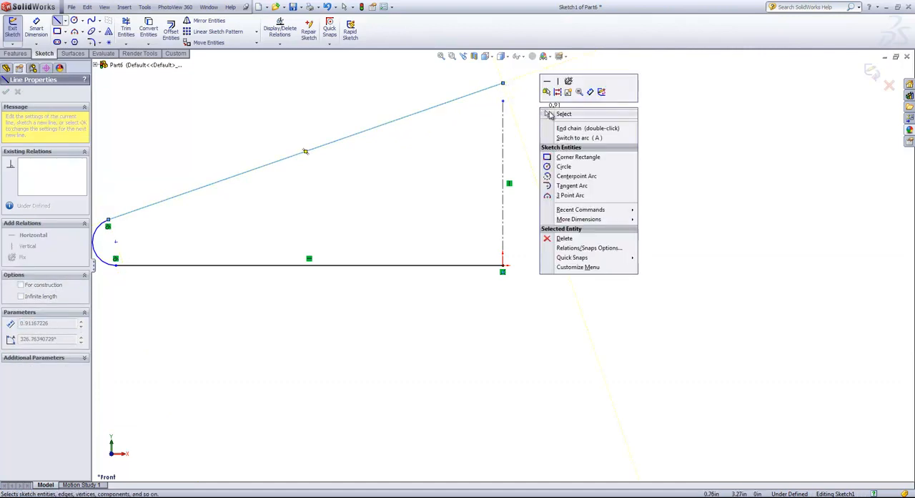
left_click(554, 113)
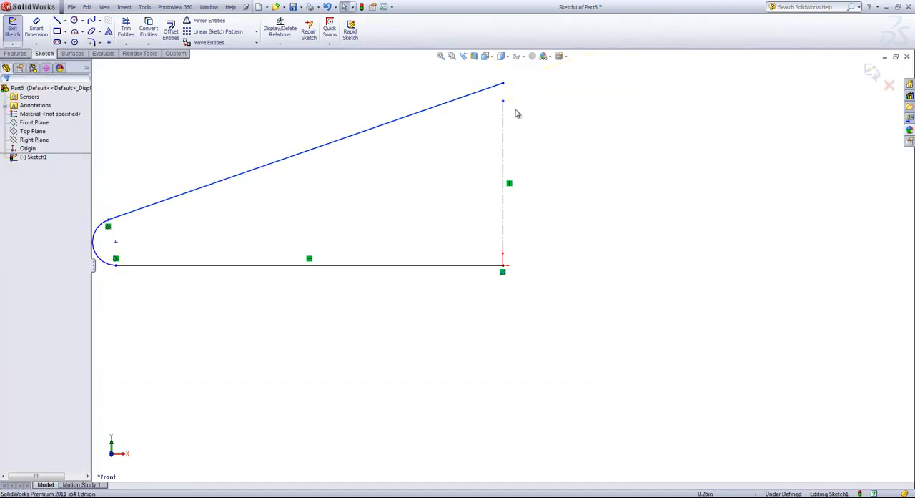
- Extend the centerline upward to about 4.55 in and make the sloped line's upper endpoint coincident with it
mouse_move(502, 101)
left_mouse_down()
mouse_move(503, 138)
mouse_move(503, 83)
left_mouse_up()
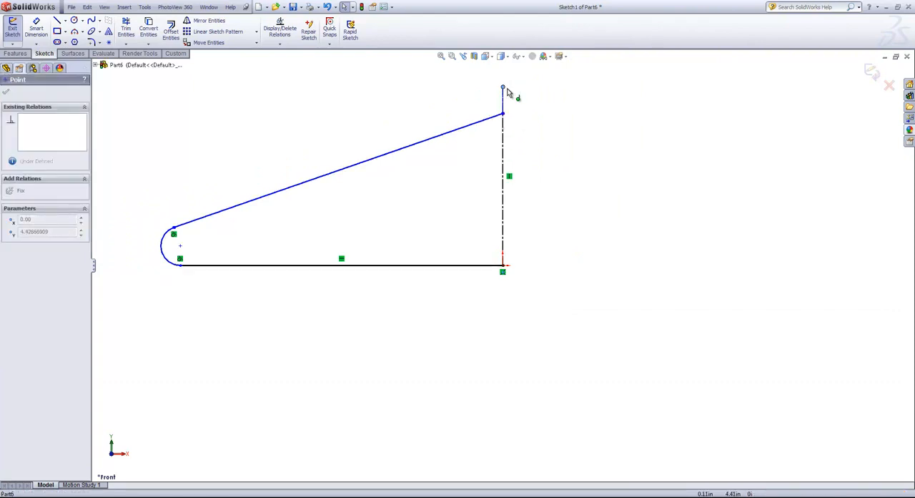
left_click(505, 115)
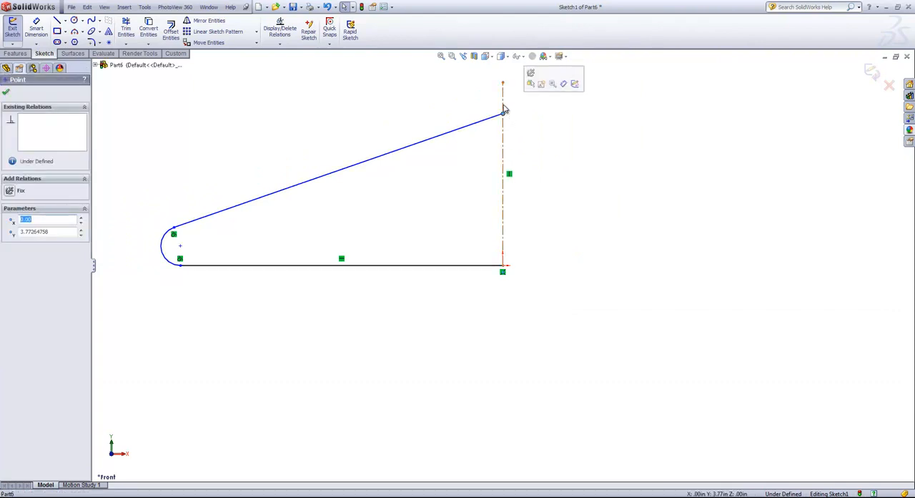
left_click(504, 108, "ctrl")
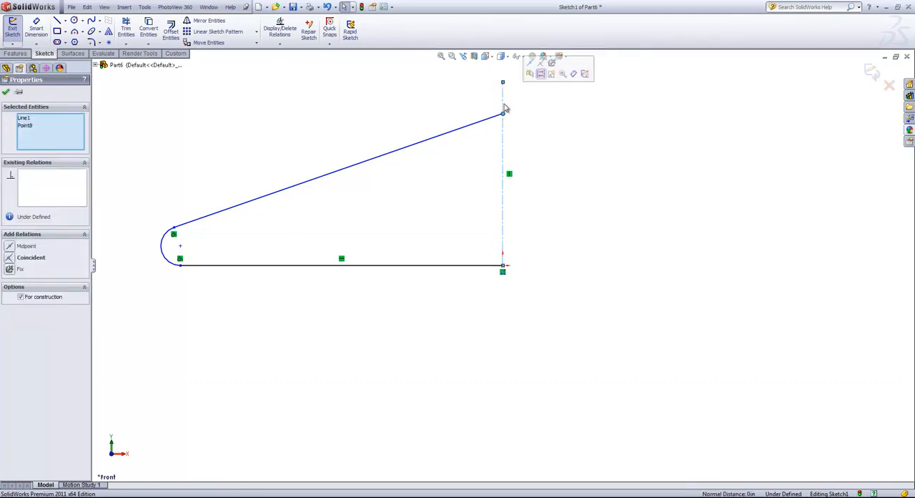
left_click(542, 64)
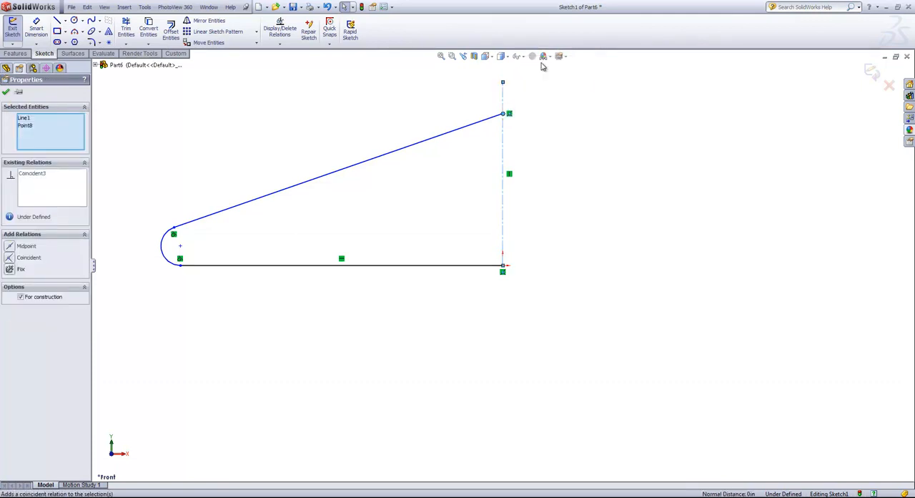
- Check the relation between the arc and the sloped line
left_click(344, 219)
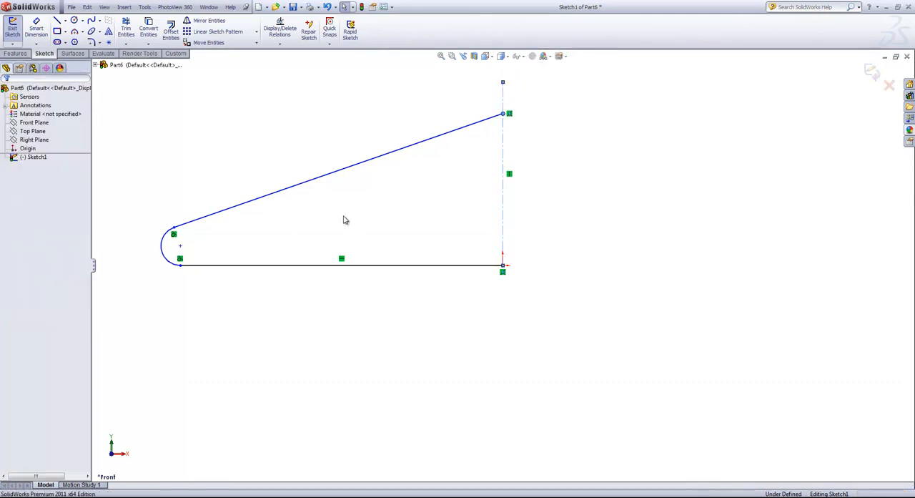
left_click(174, 236)
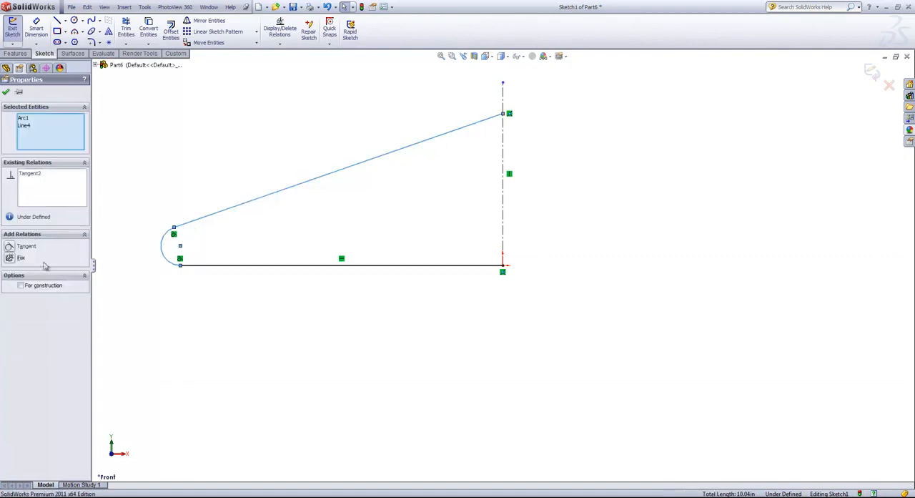
left_click(6, 94)
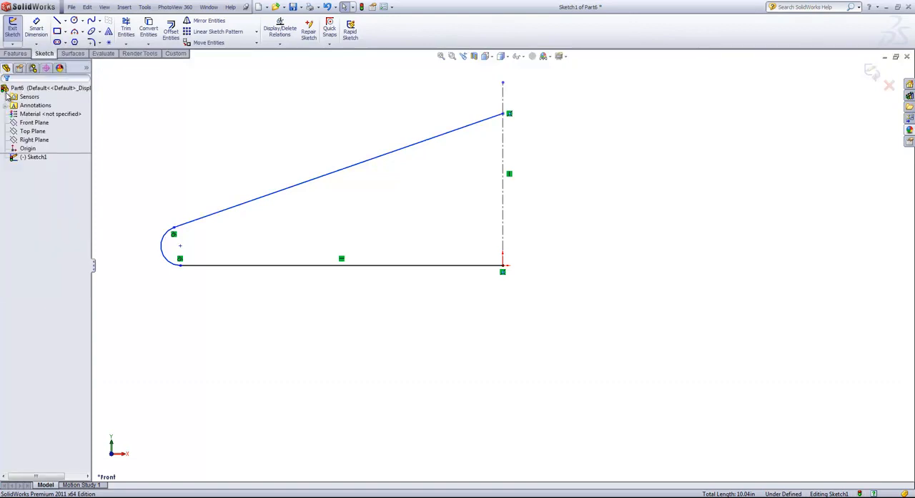
- Dimension the sloped line's length to 8.5 in
key("s")
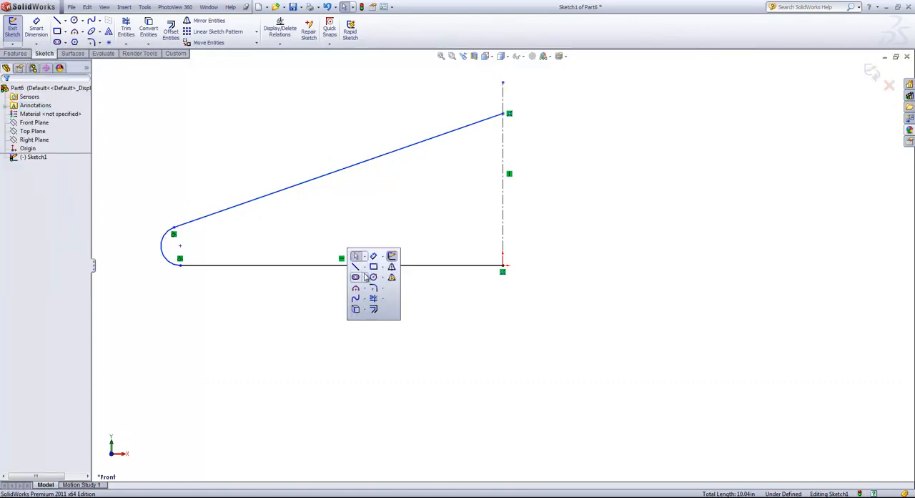
left_click(357, 258)
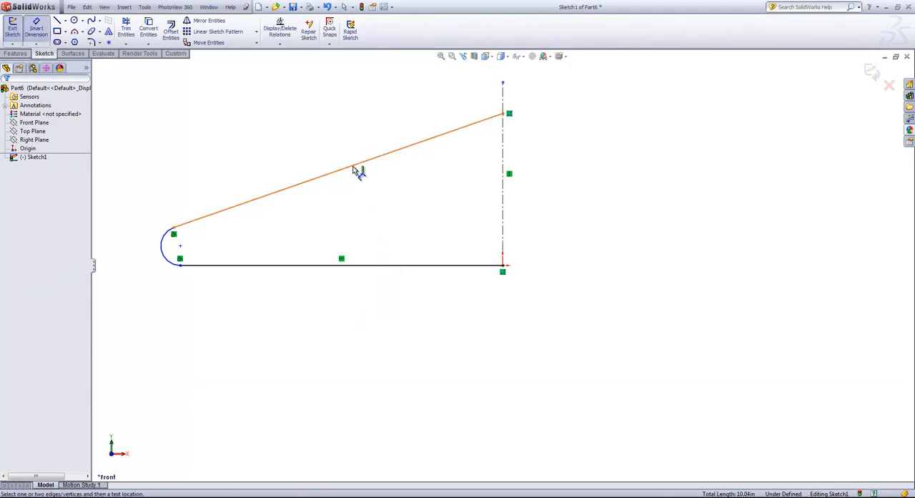
left_click(356, 166)
left_click(313, 125)
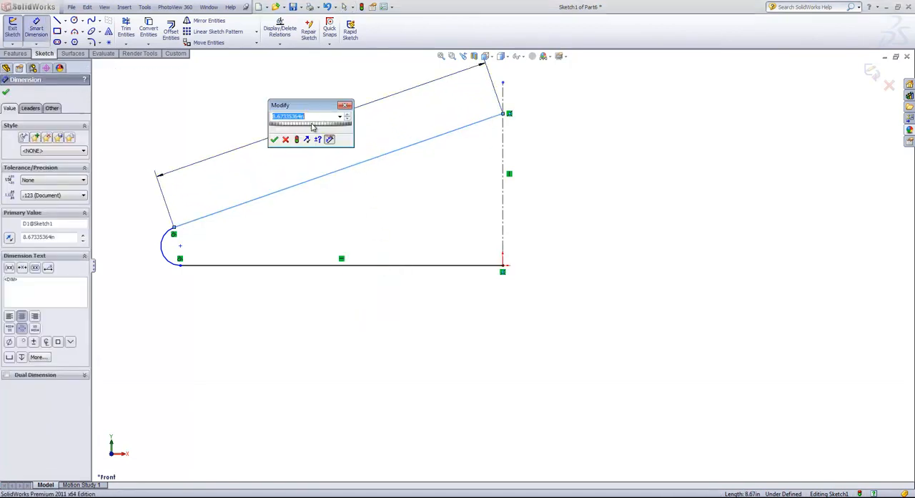
type("8.5")
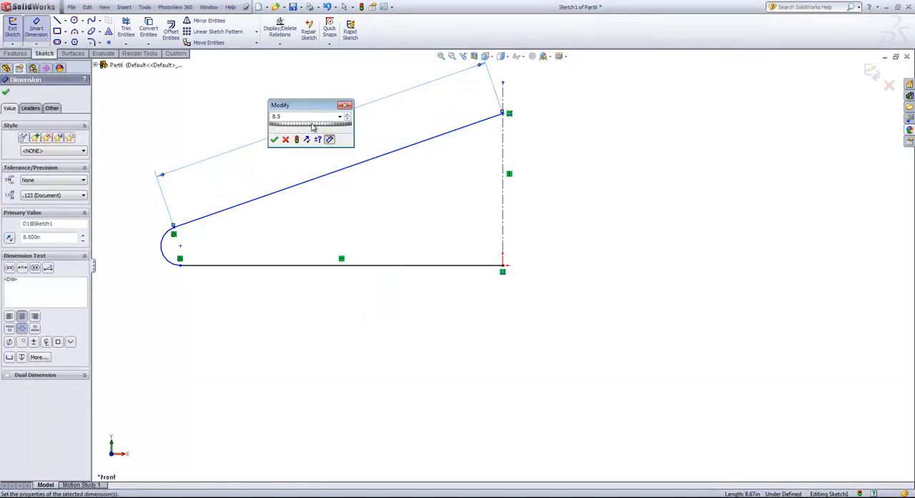
key("Return")
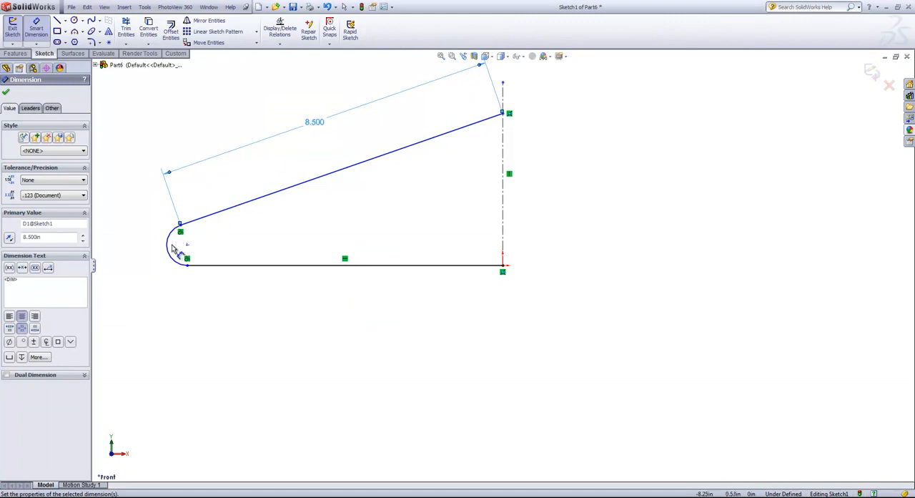
- Dimension the end arc's radius to 1 in
left_click(169, 251)
left_click(250, 240)
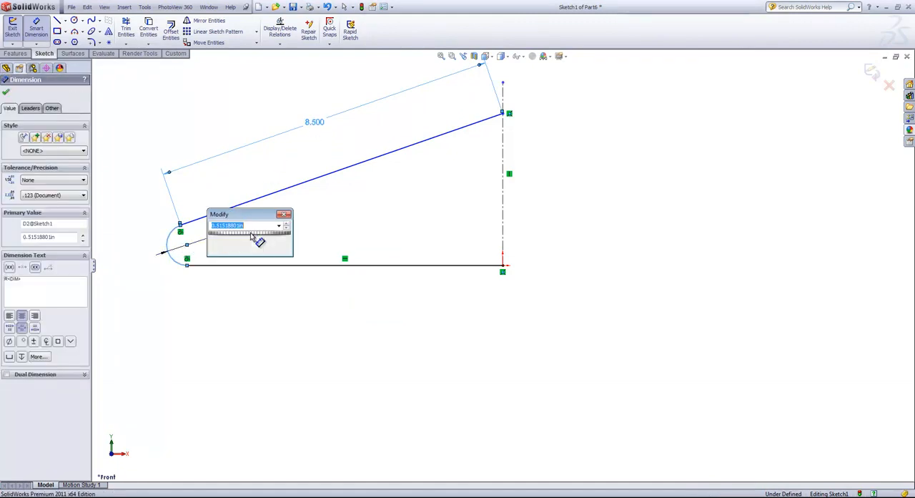
type("1")
key("Return")
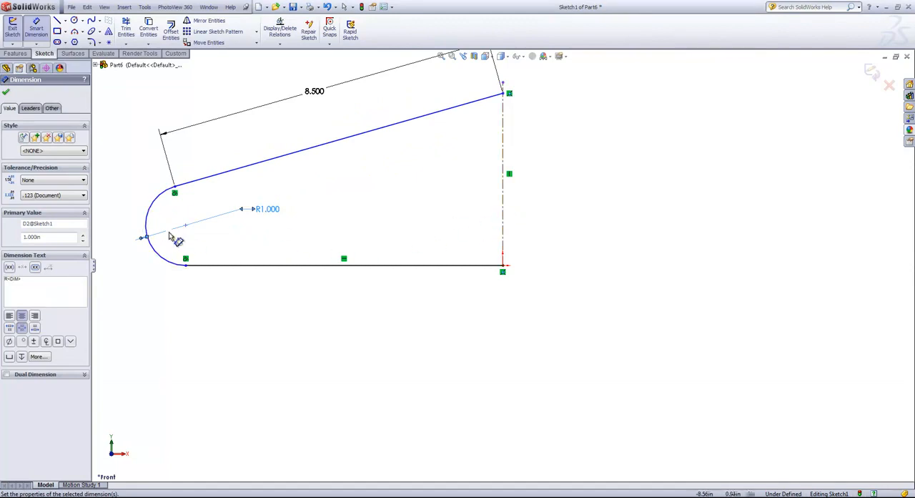
left_click(148, 224)
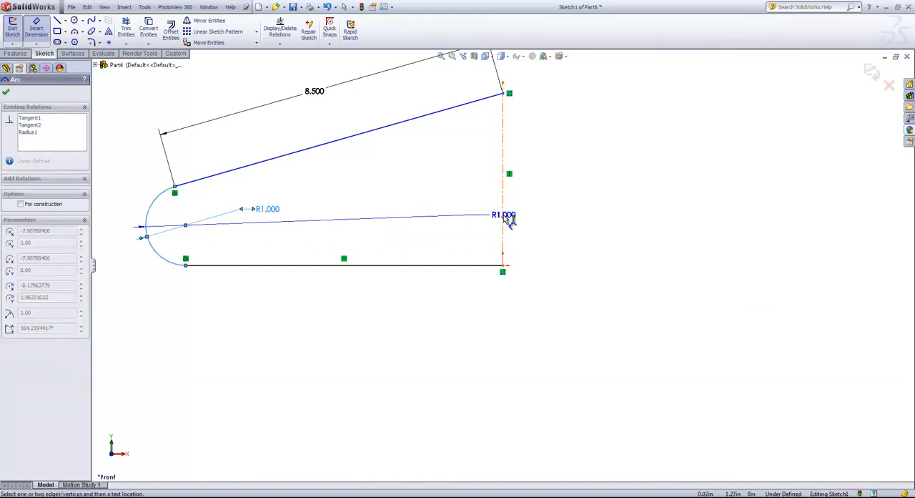
left_click(504, 218)
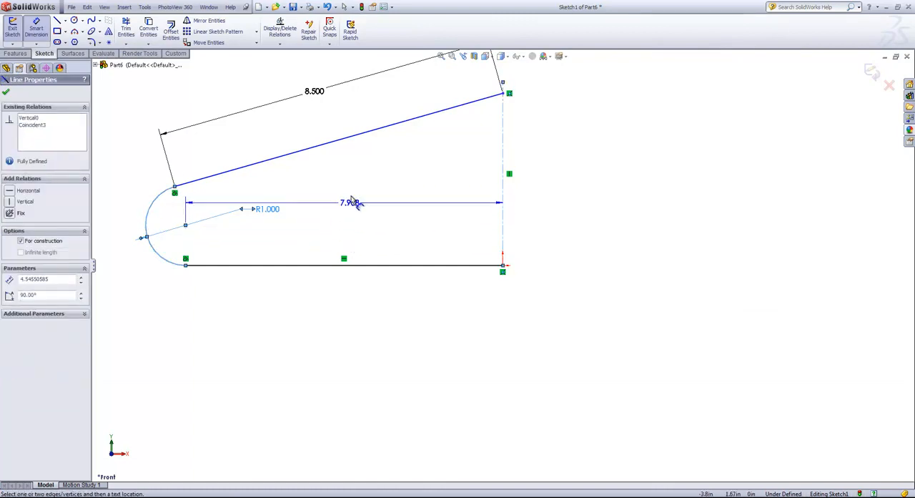
left_click(347, 204)
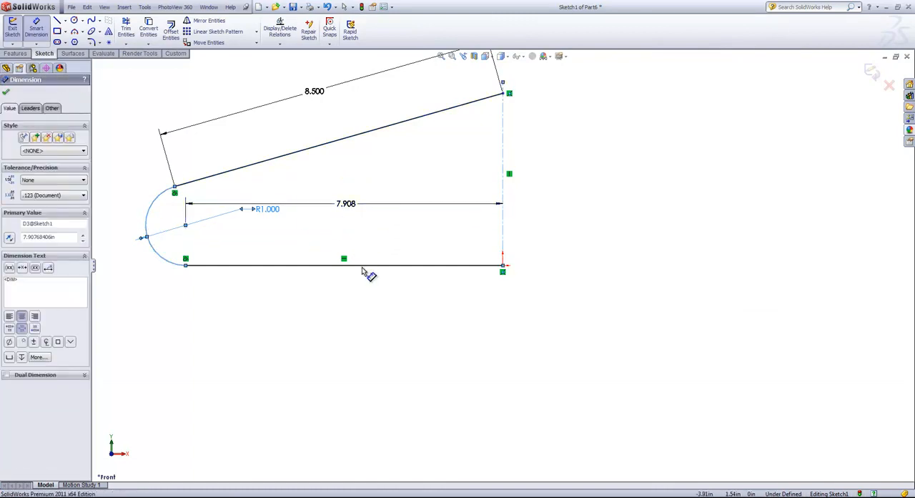
left_click(323, 220)
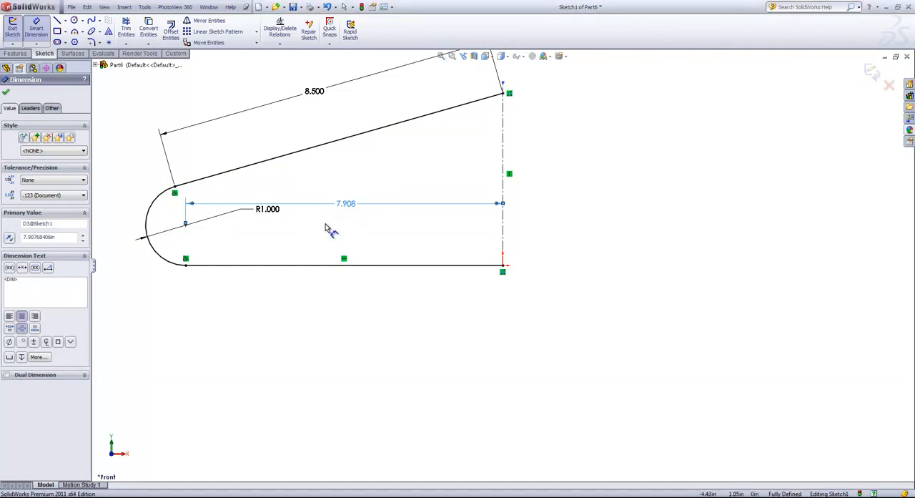
key("Delete")
- Dimension the horizontal distance from the end arc's outer edge to the vertical centerline as 8.25 in
left_click(147, 222)
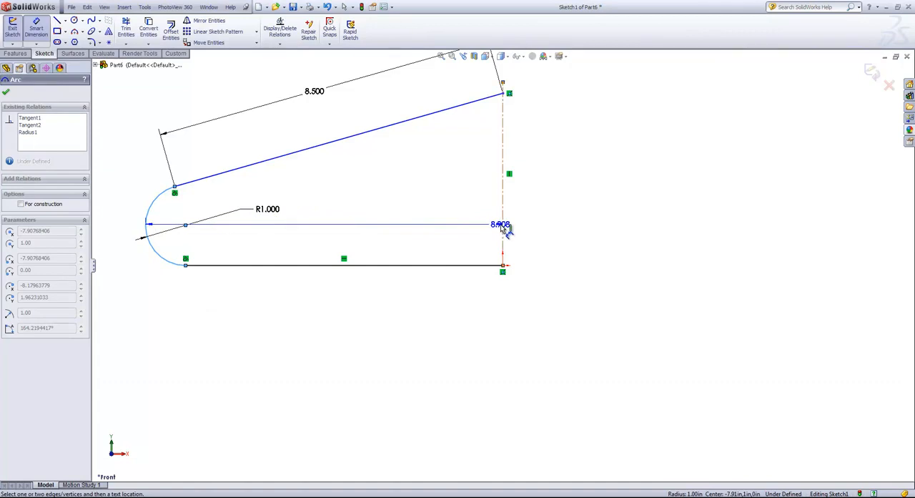
left_click(505, 228)
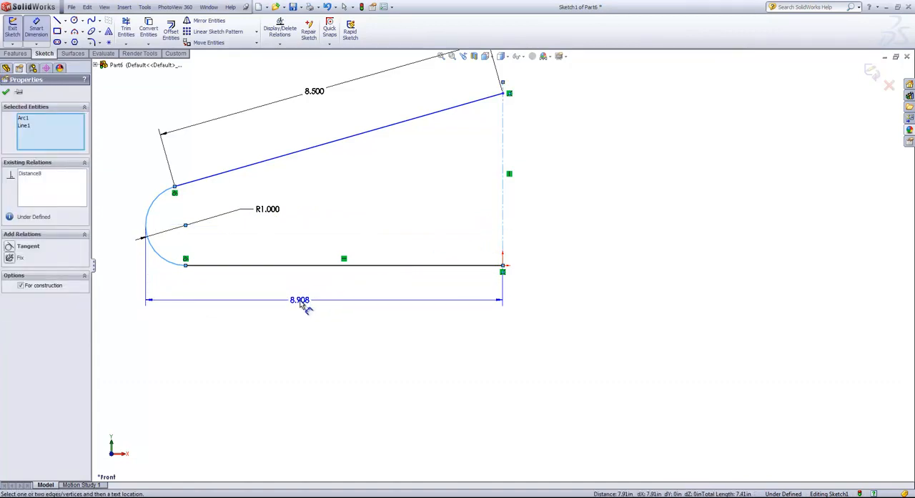
left_click(300, 304)
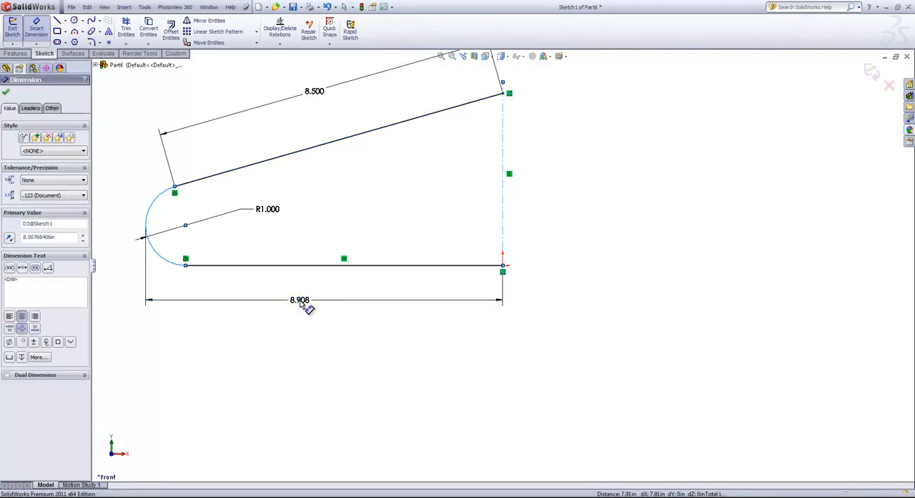
type("8.25")
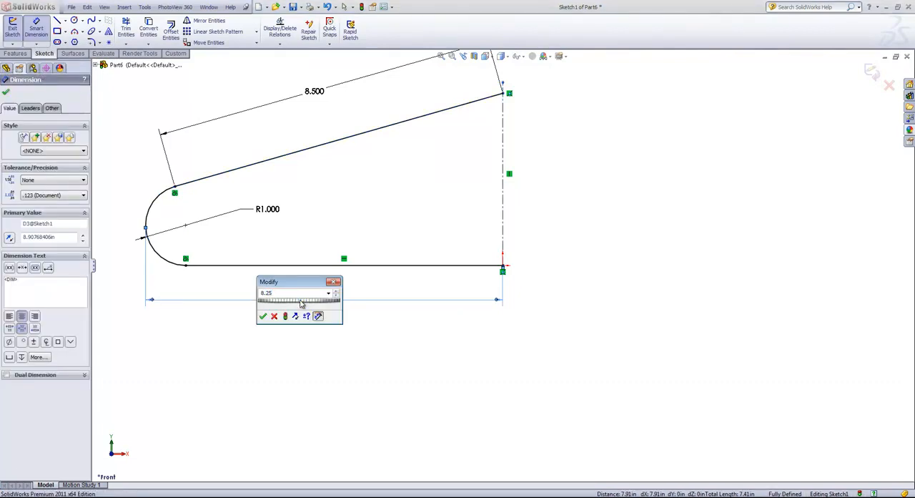
key("Return")
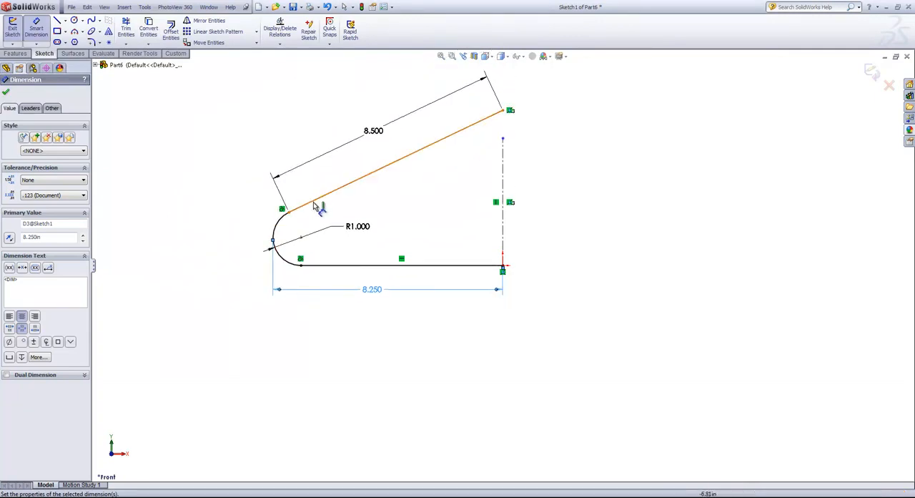
key("Escape")
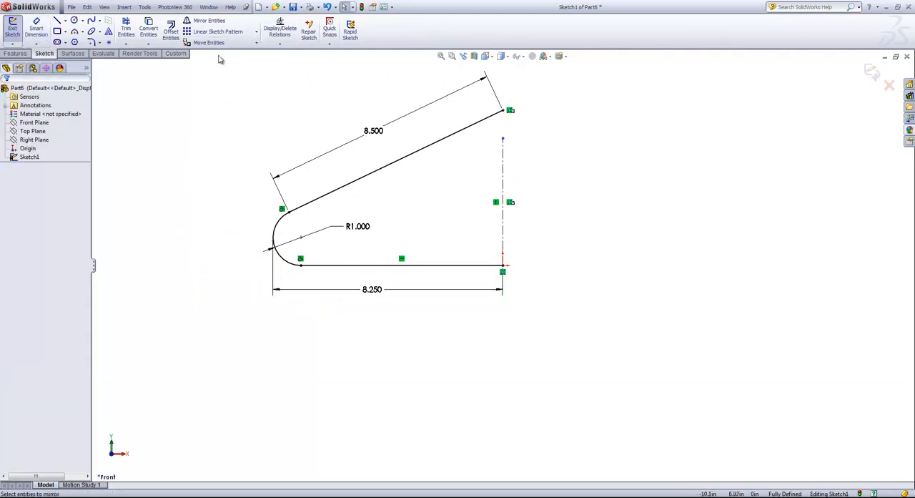
- Mirror the sloped line, the end arc and the bottom line about the vertical centerline, keeping the originals
left_click(207, 20)
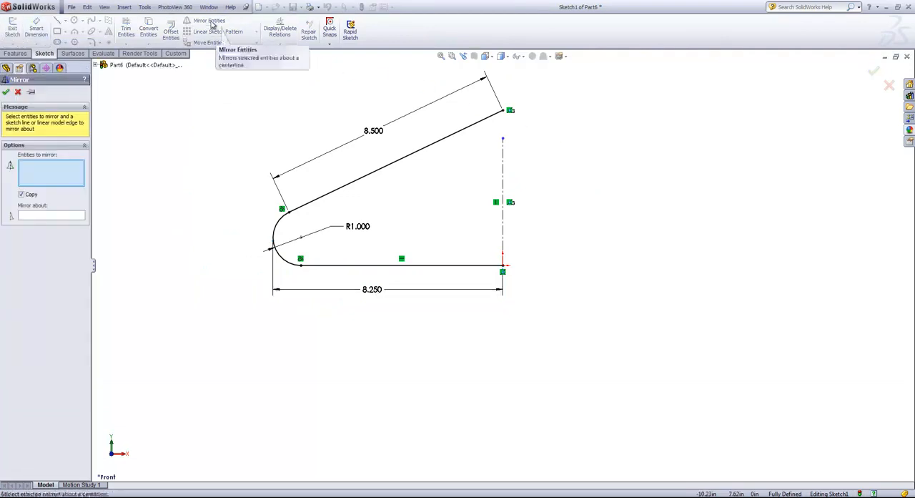
left_click(423, 149)
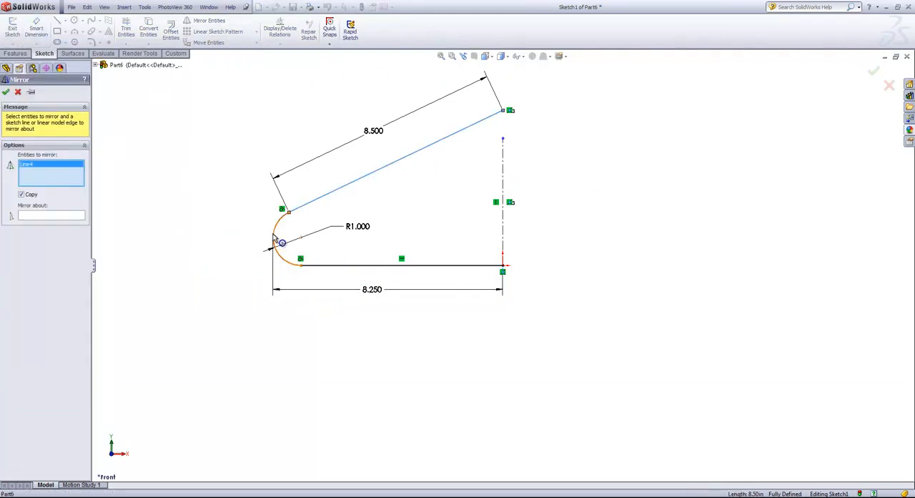
left_click(274, 242)
left_click(352, 267)
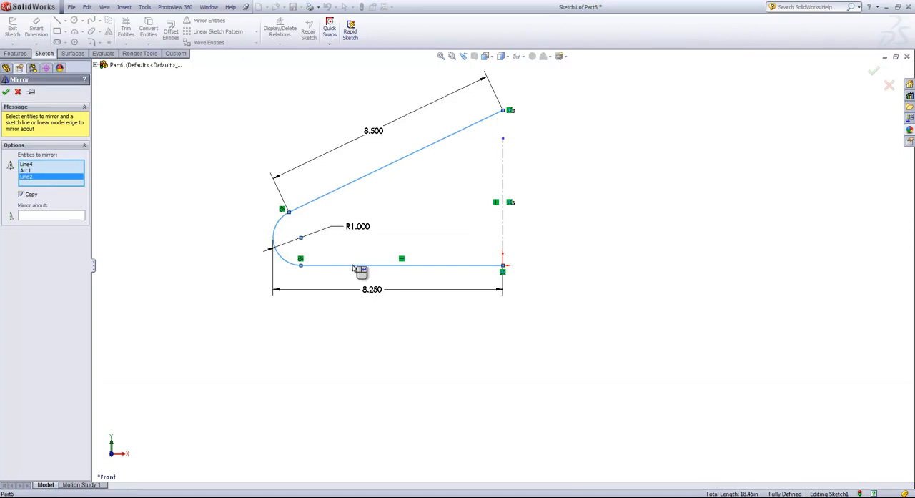
left_click(44, 216)
left_click(503, 158)
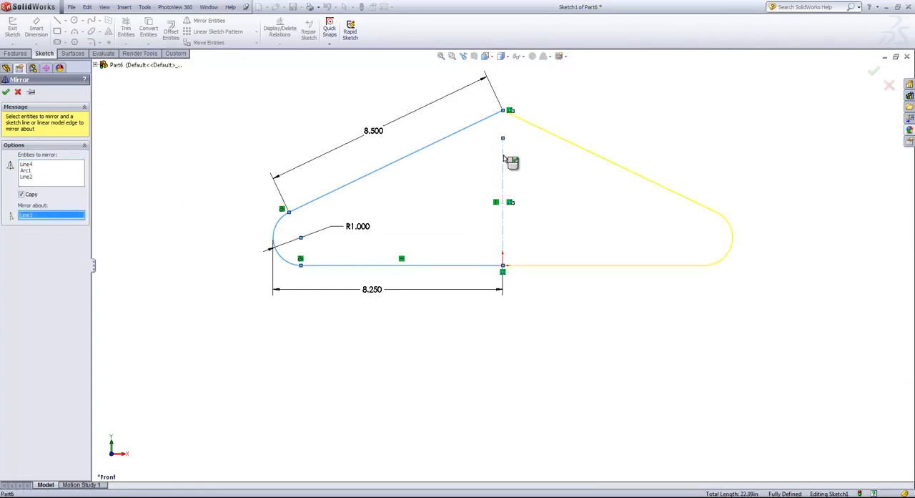
left_click(7, 93)
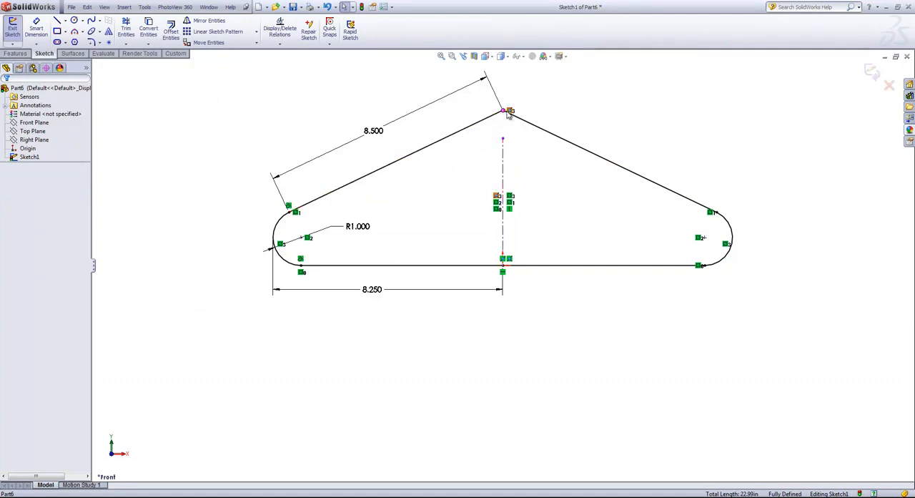
- Convert the original 8.5 in sloped line to construction geometry
left_click(399, 164)
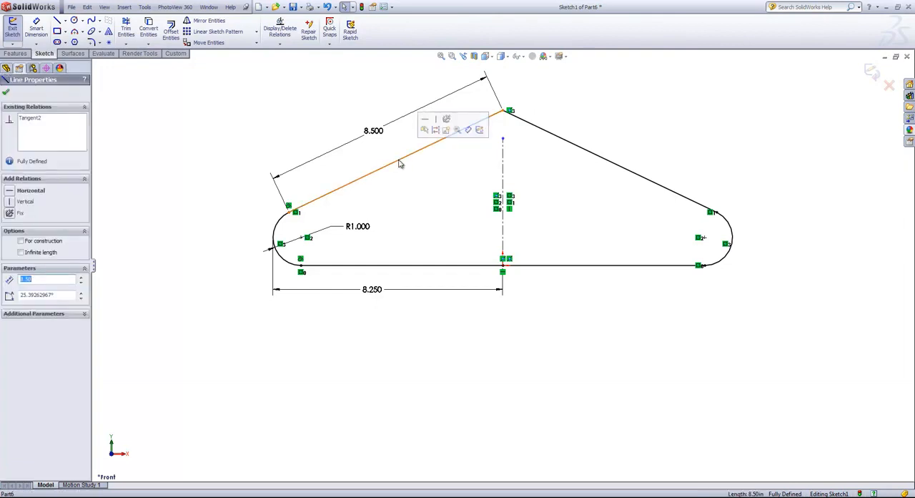
left_click(436, 131)
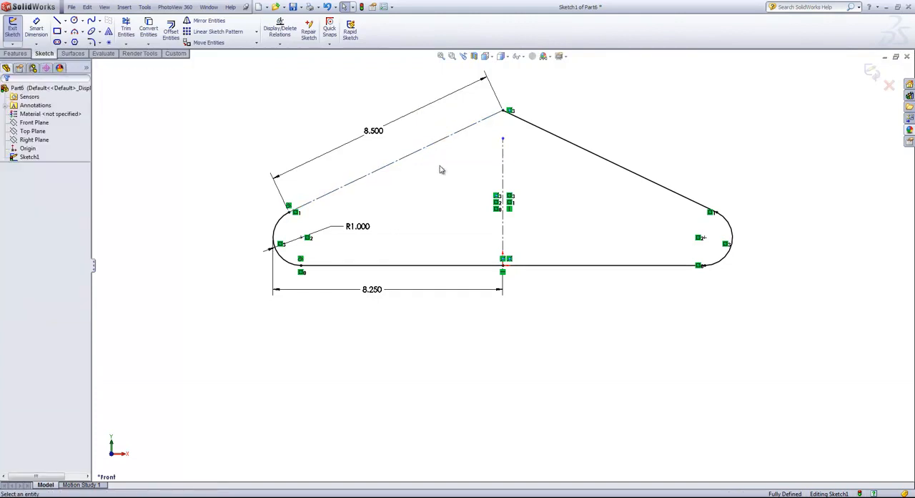
left_click(438, 147)
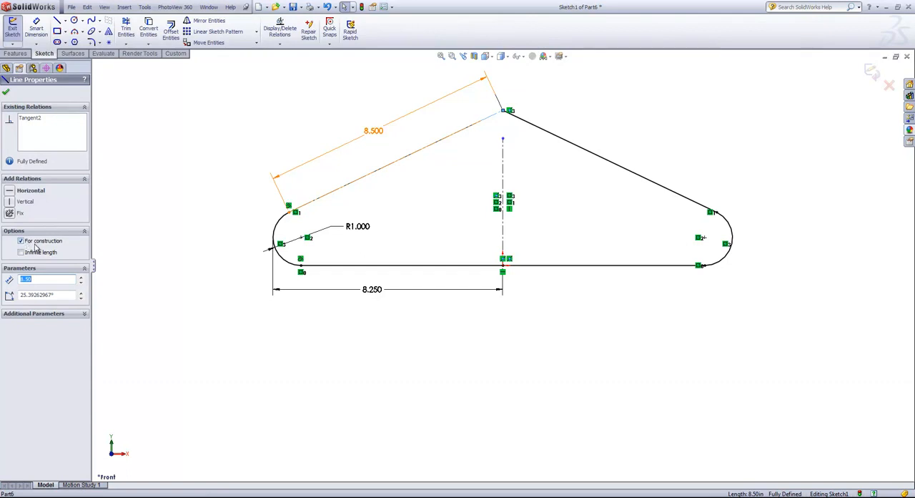
left_click(7, 95)
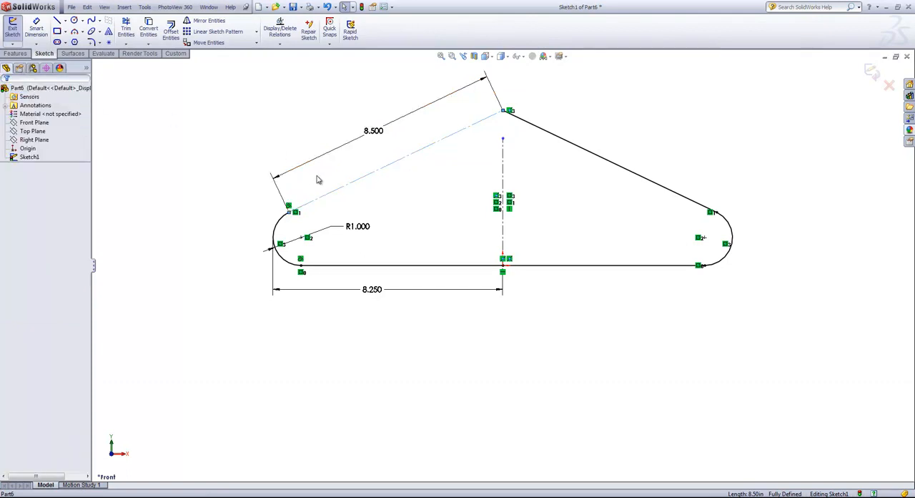
- Sketch a line about 9.42 in long from the left arc's upper endpoint along the construction line, extending past the hanger's apex
left_click(57, 20)
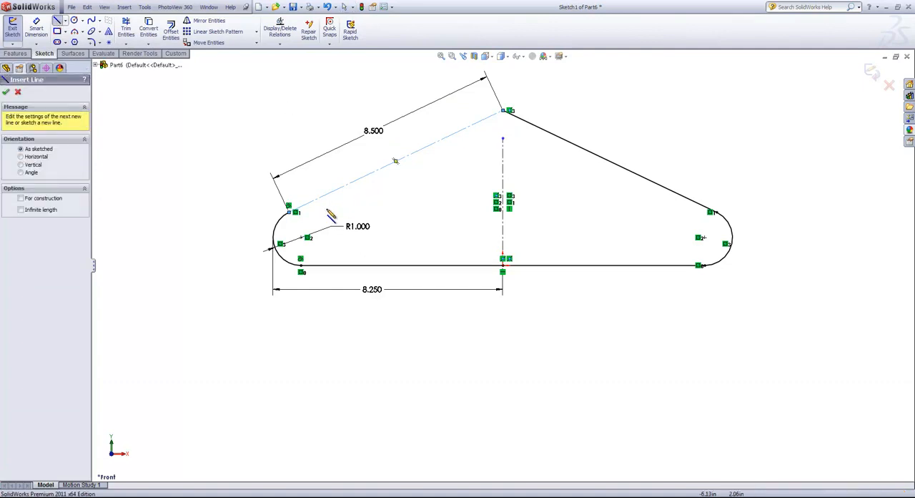
left_click(289, 214)
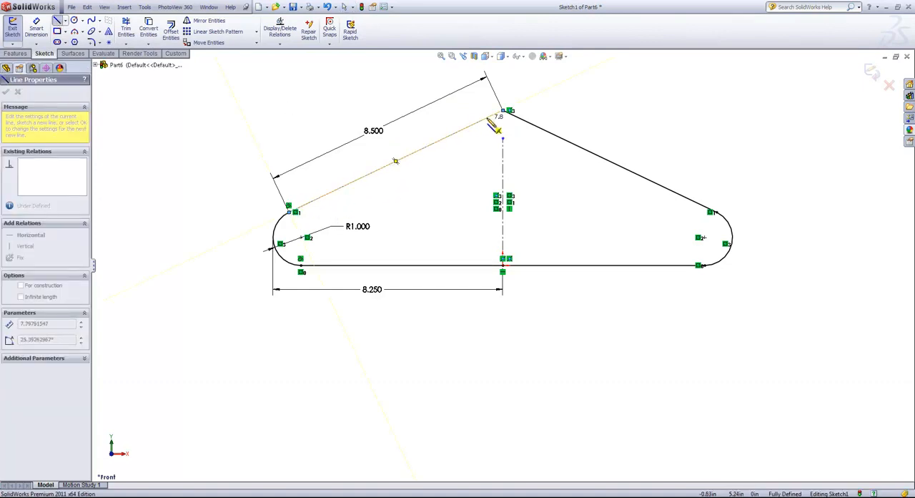
left_click(527, 101)
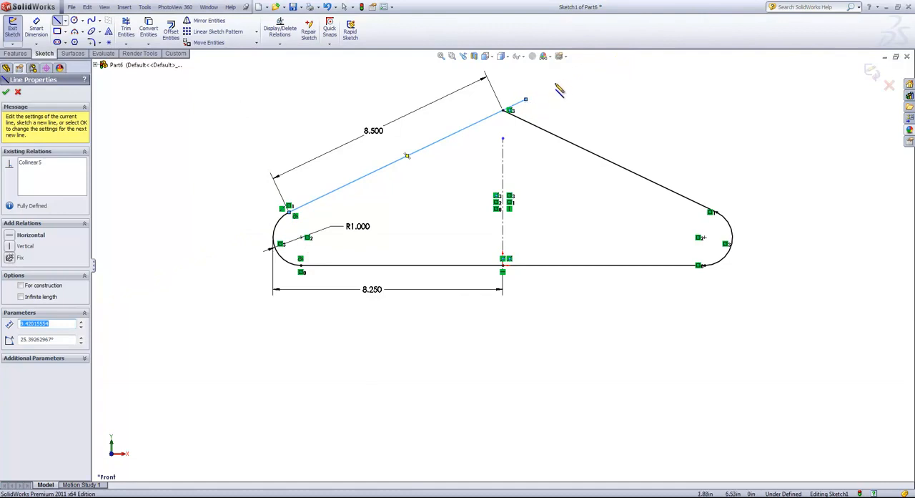
- Continue the hook with a tangent arc of about 1.06 in radius and a vertical line about 1.73 in long
left_click(526, 99)
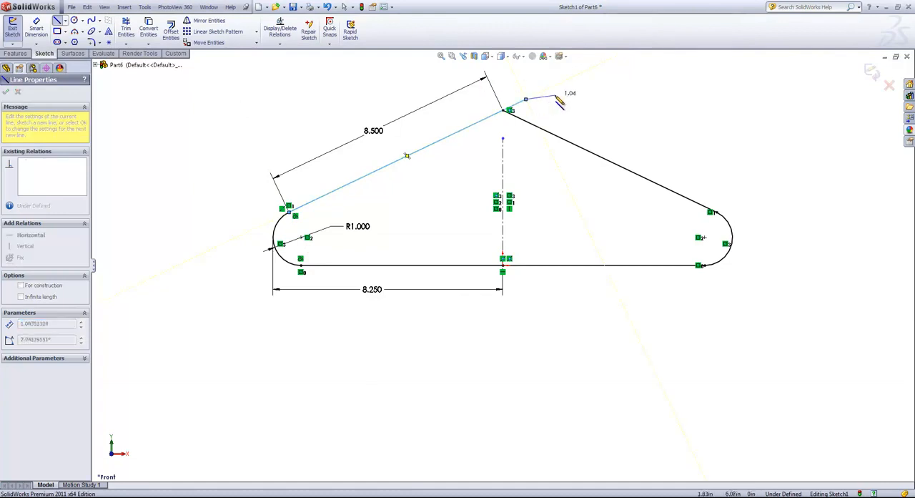
key("a")
key("z")
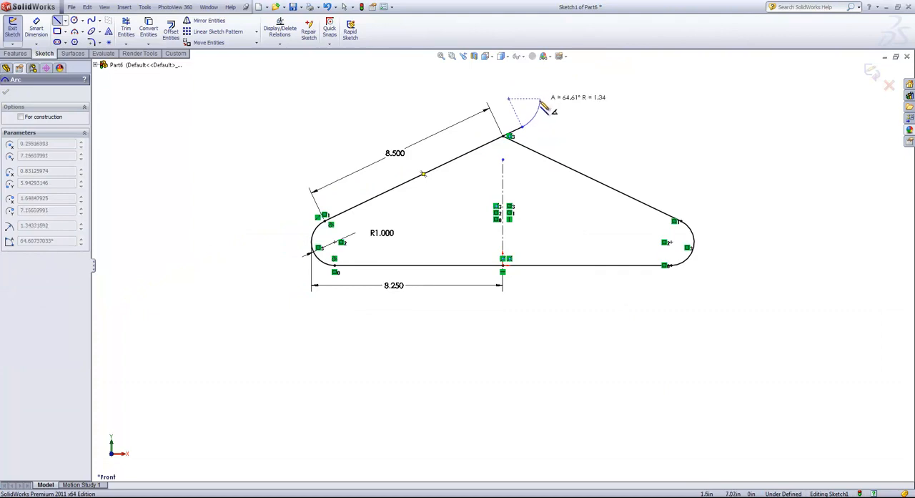
left_click(537, 106)
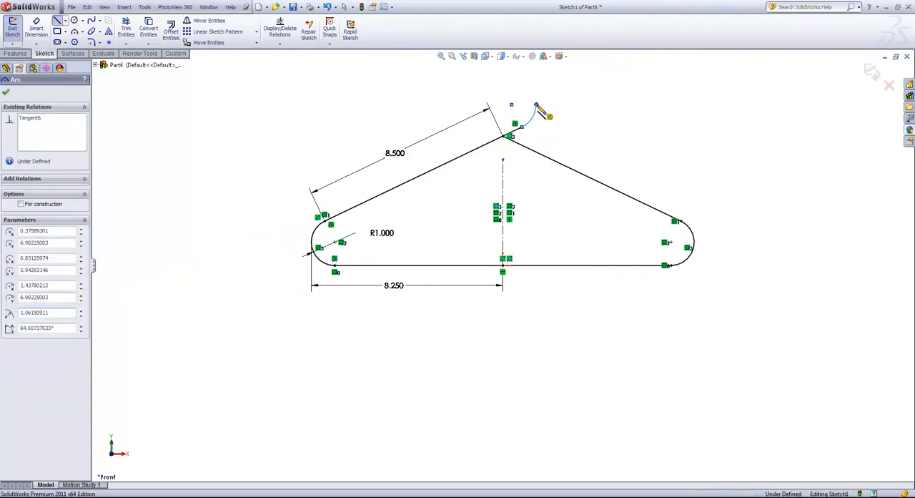
key("z")
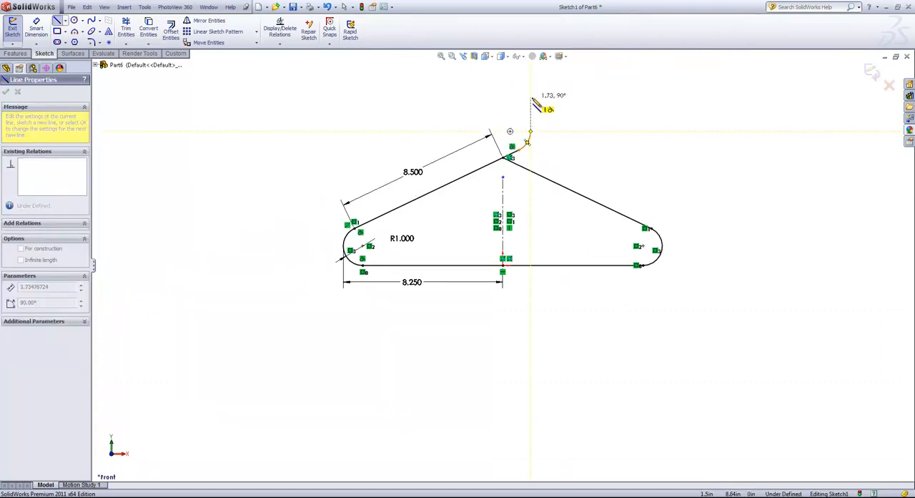
left_click(530, 97)
- Finish the hook with a 180° tangent arc of about 0.94 in radius curving left from the vertical line's upper end
key("a")
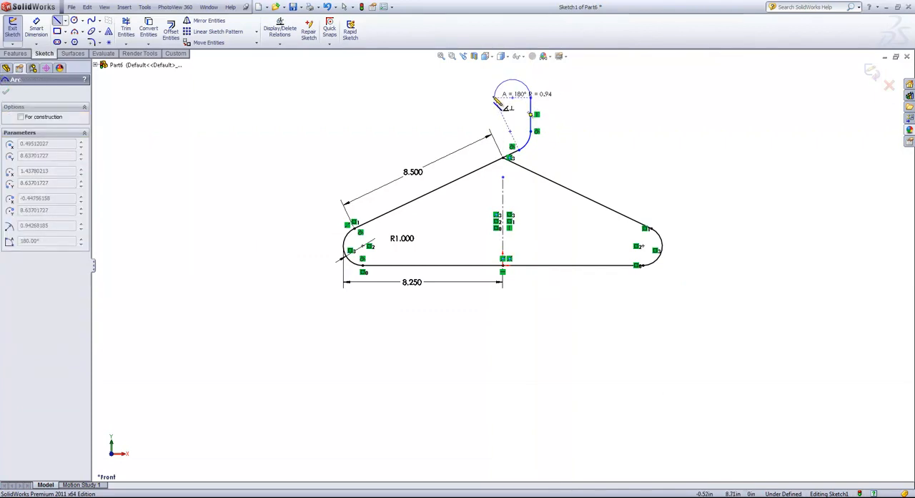
left_click(495, 99)
left_click(495, 99)
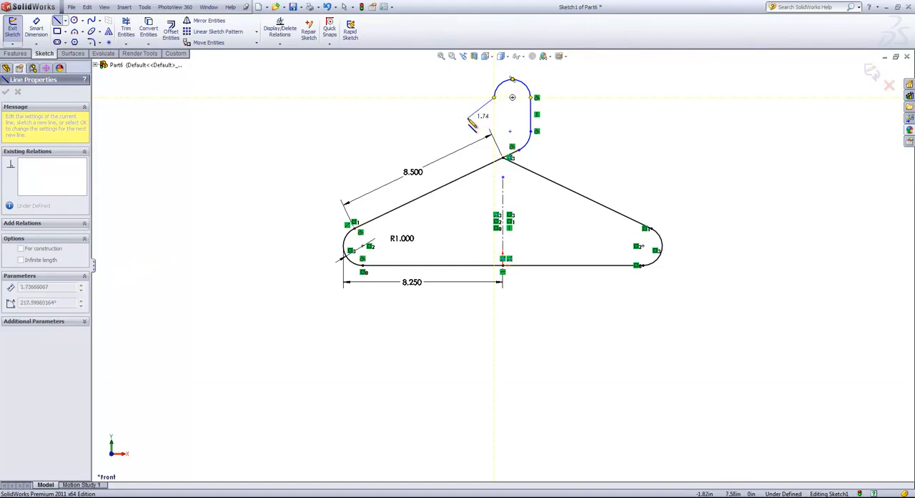
key("Escape")
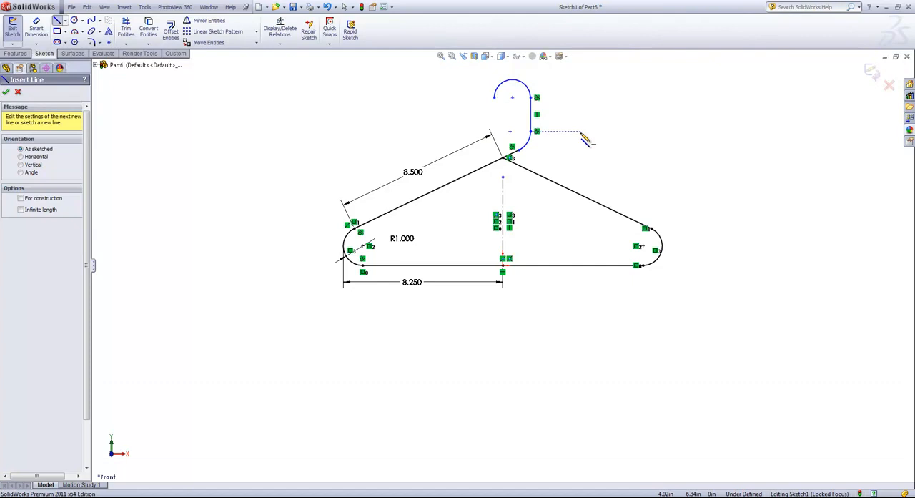
right_click(585, 140)
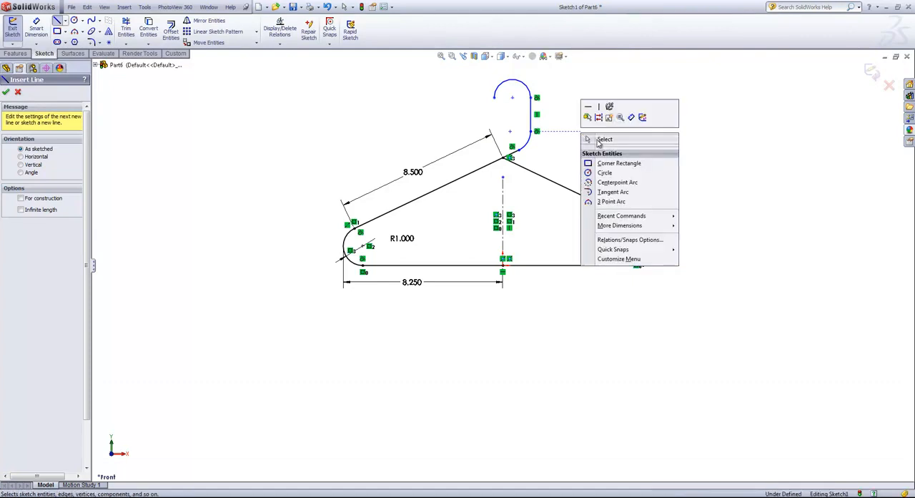
left_click(585, 141)
- Add a horizontal relation between the top hook arc's two endpoints and dimension the arc's radius to 1.25 in
left_click(494, 97)
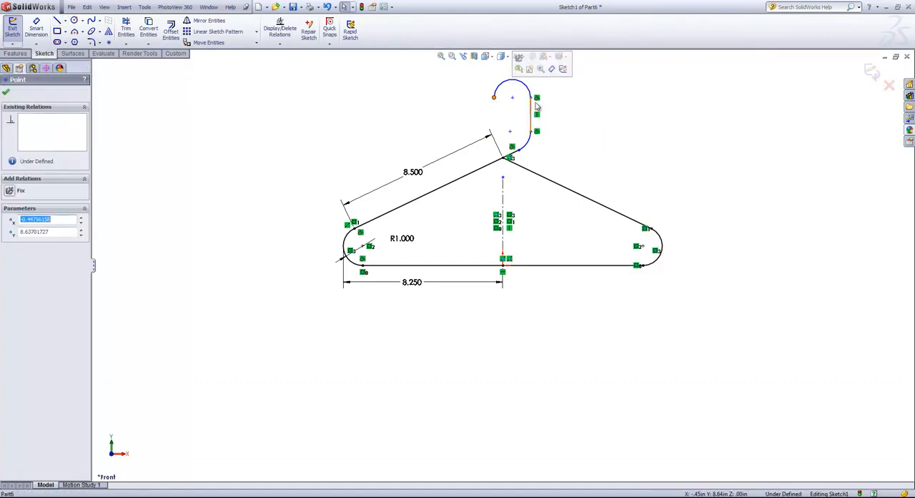
left_click(530, 98, "ctrl")
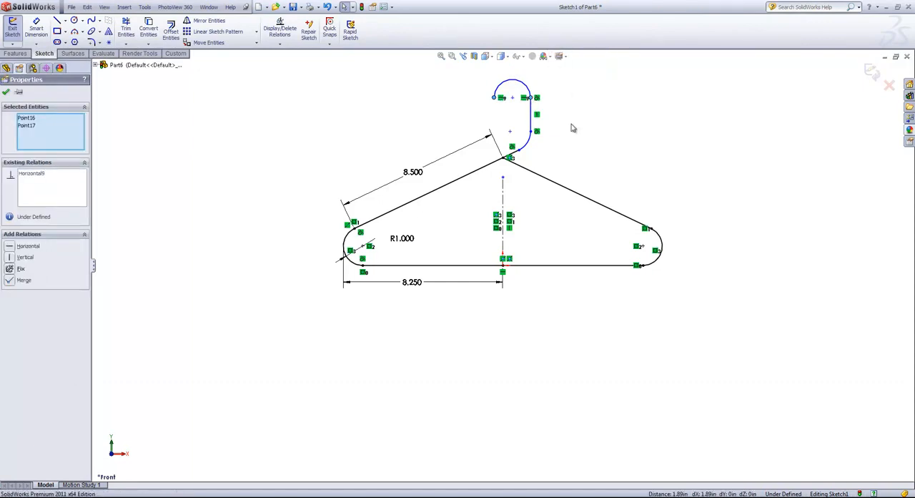
key("s")
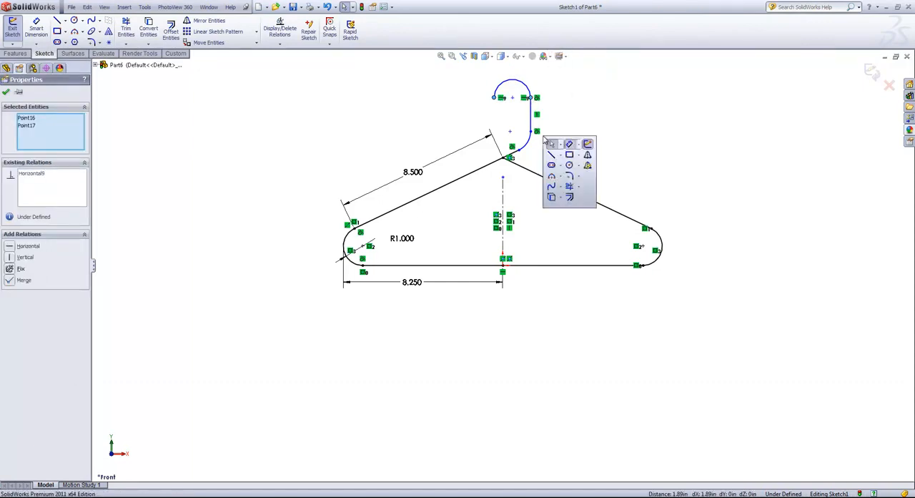
left_click(571, 147)
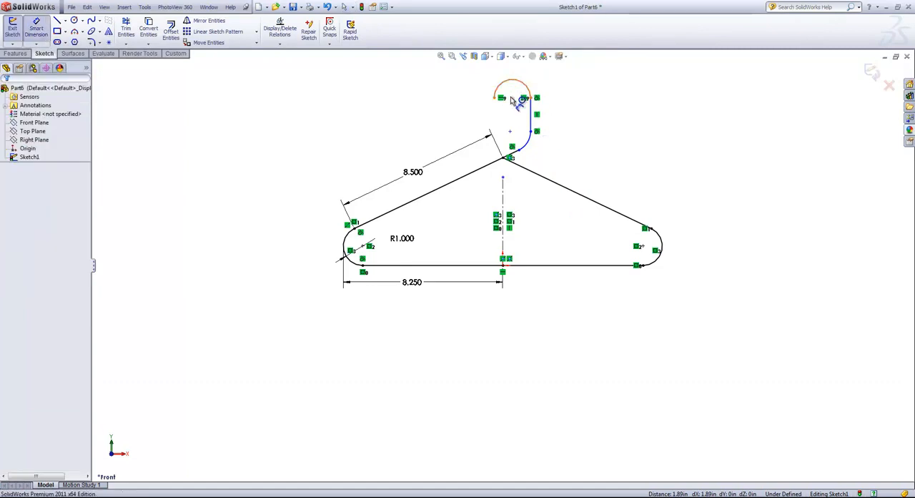
left_click(517, 87)
left_click(486, 125)
type("1.25")
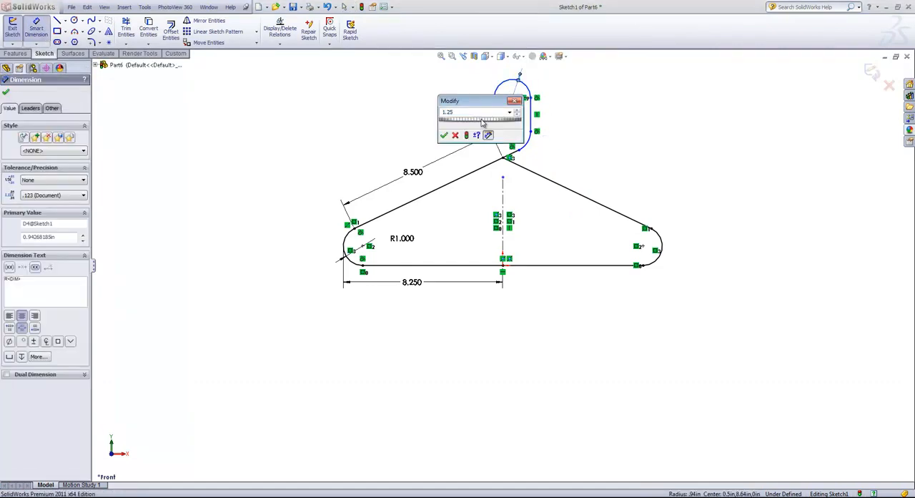
key("Return")
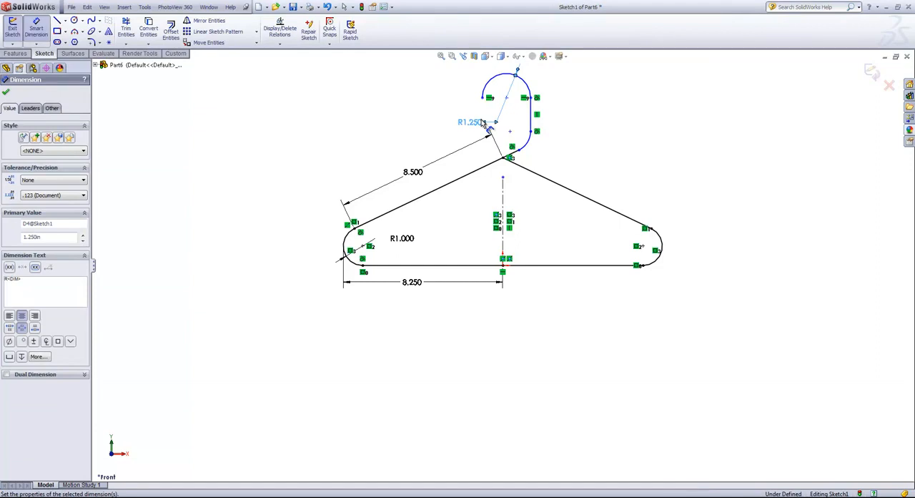
right_click(436, 124)
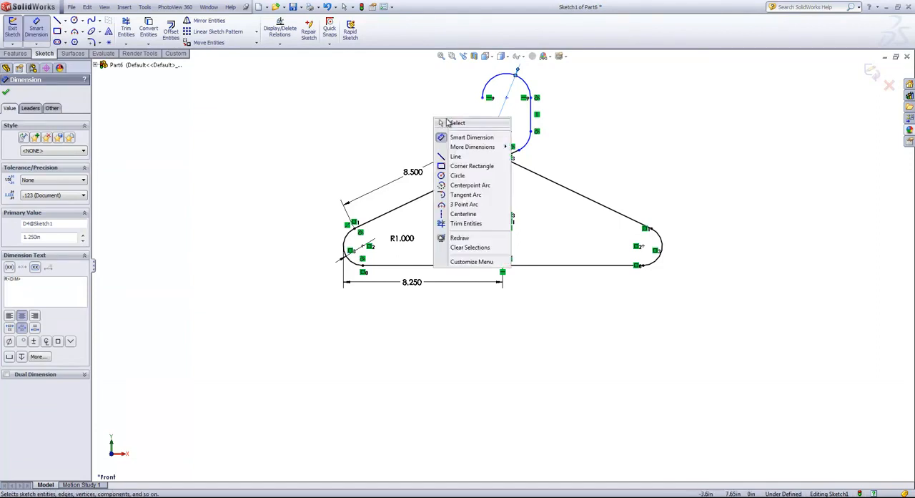
left_click(447, 125)
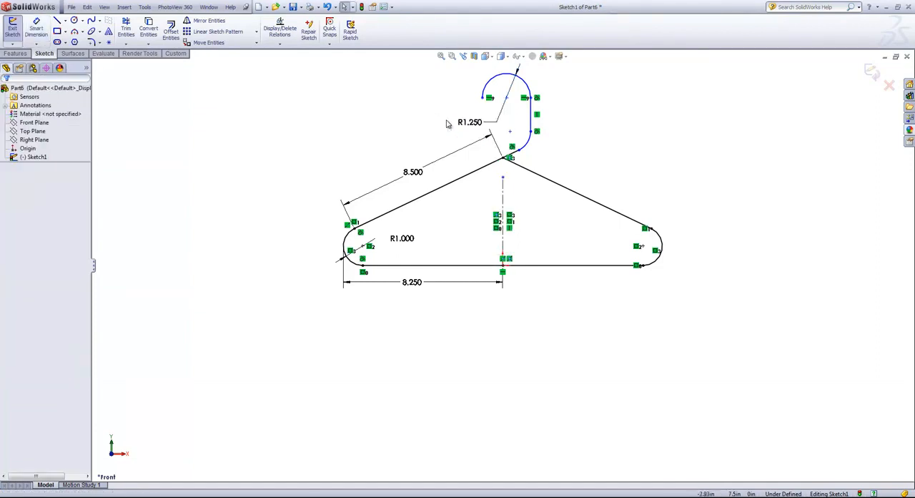
- Add an equal relation between the lower hook arc and the top hook arc
left_click(529, 147)
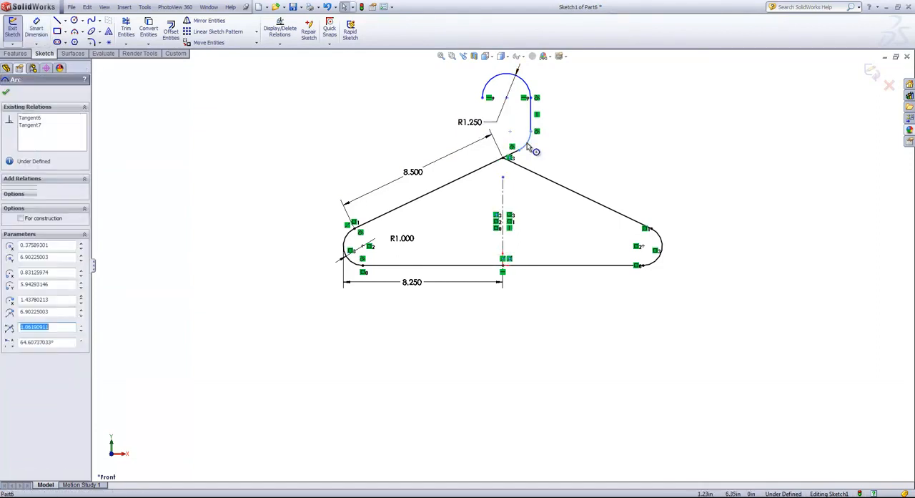
left_click(523, 83, "ctrl")
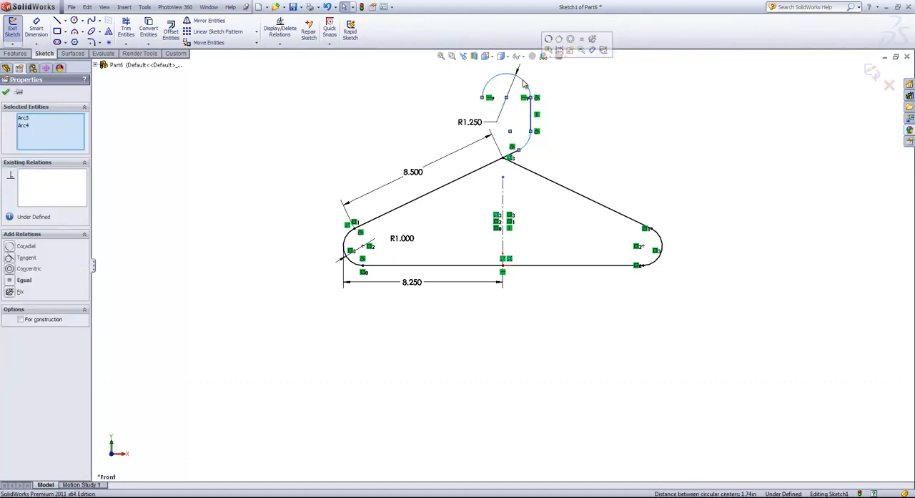
left_click(581, 40)
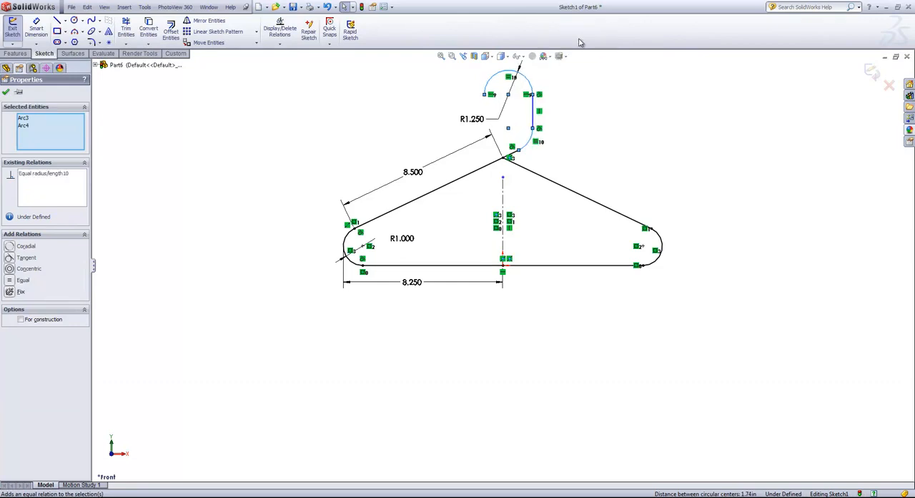
left_click(583, 95)
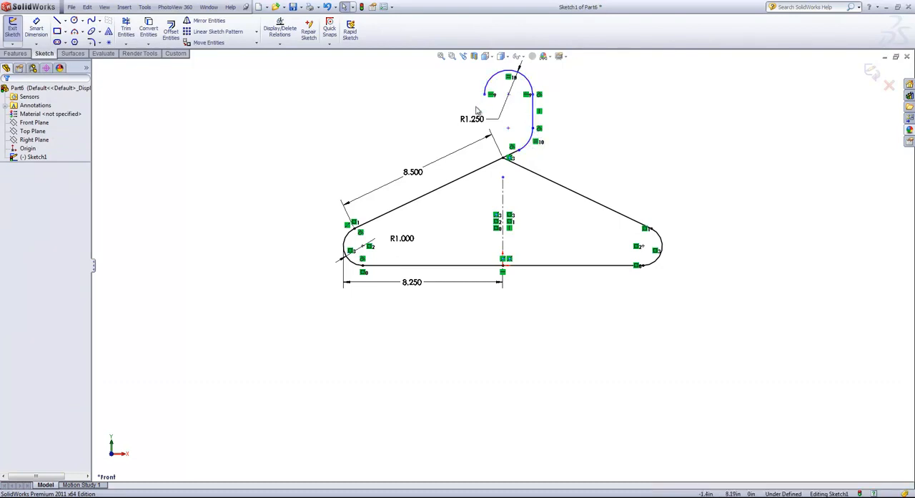
- Dimension the short hook segment between the hanger's apex and the lower hook arc's endpoint to 0.25 in
key("s")
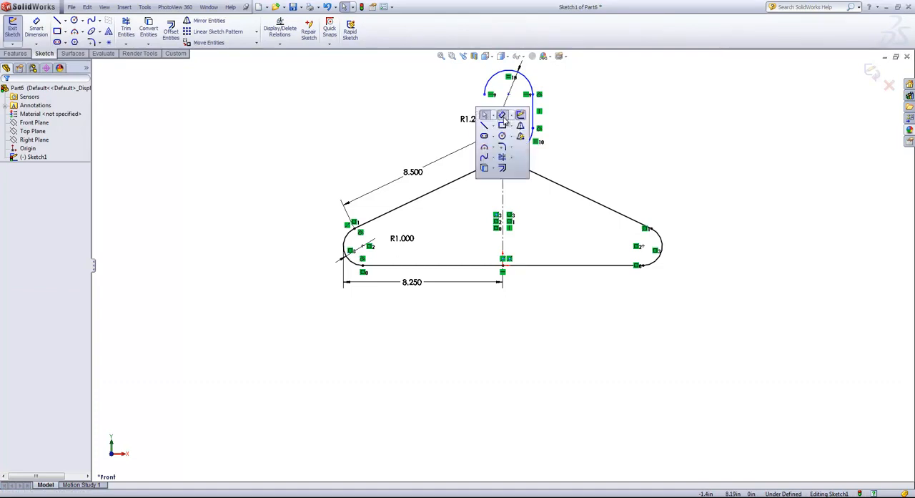
left_click(503, 118)
left_click(518, 155)
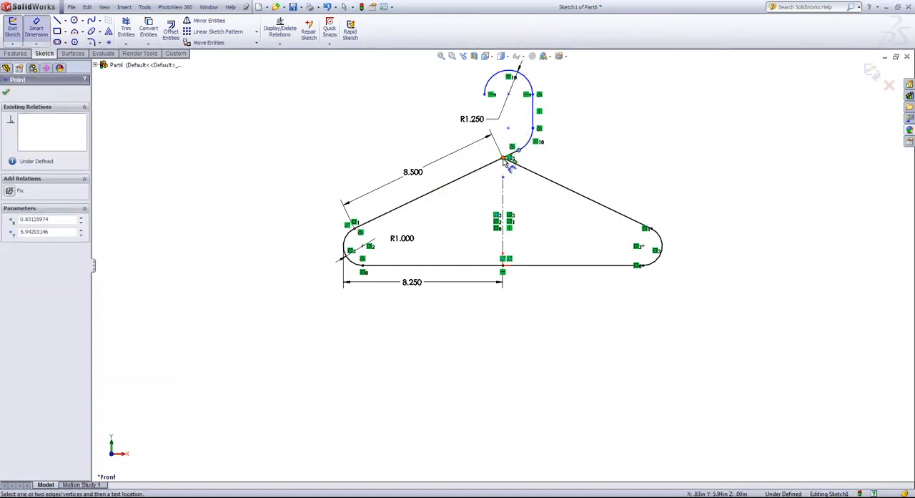
left_click(525, 173)
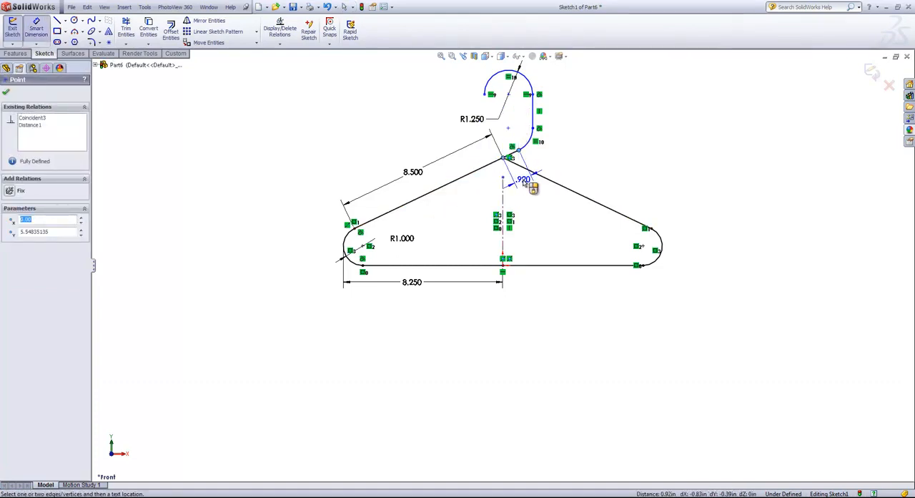
left_click(522, 180)
type(".25")
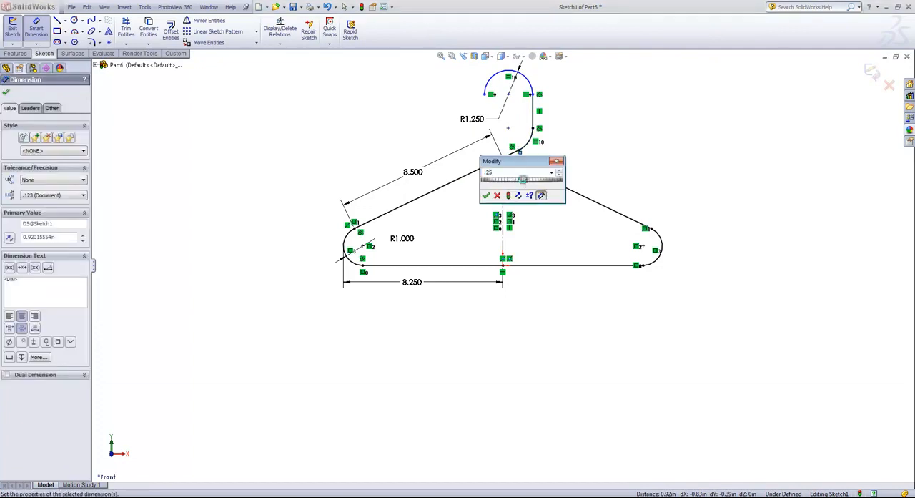
key("Return")
- Dimension the vertical distance from the hanger's apex to the top hook arc's center as 3 in and exit the sketch
left_click(504, 159)
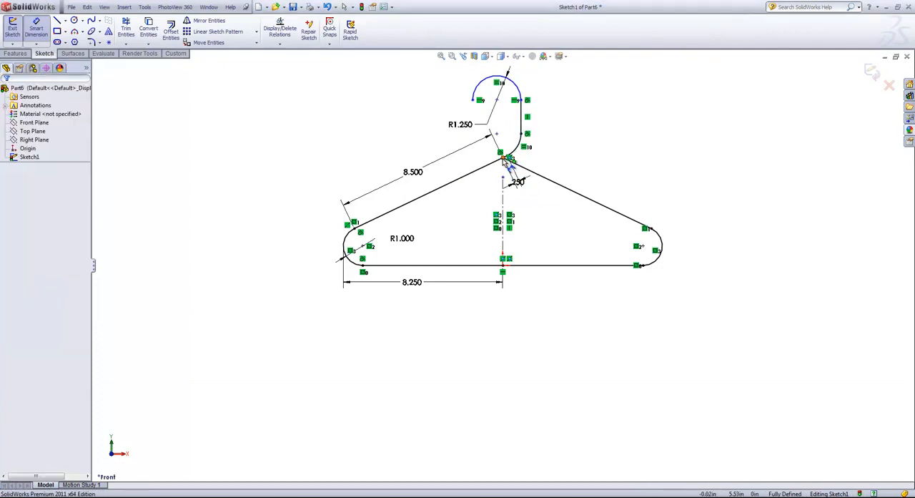
left_click(504, 158)
left_click(497, 100)
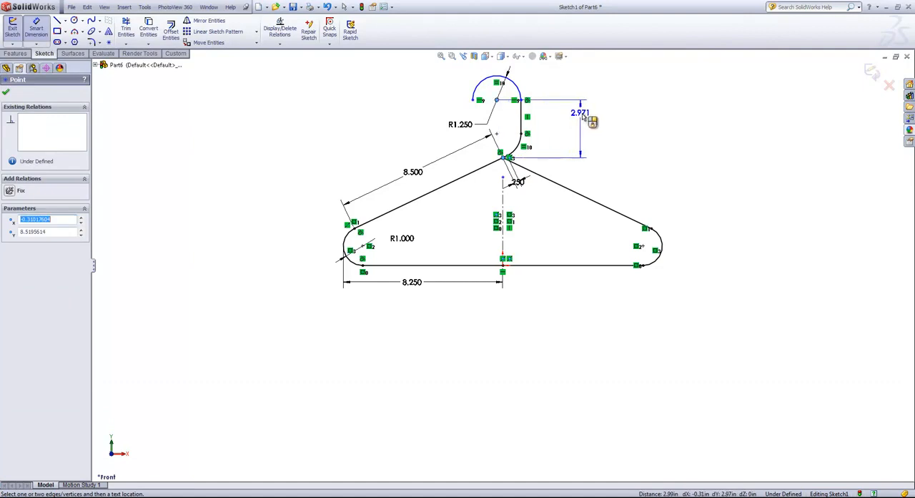
left_click(587, 113)
type("3")
key("Return")
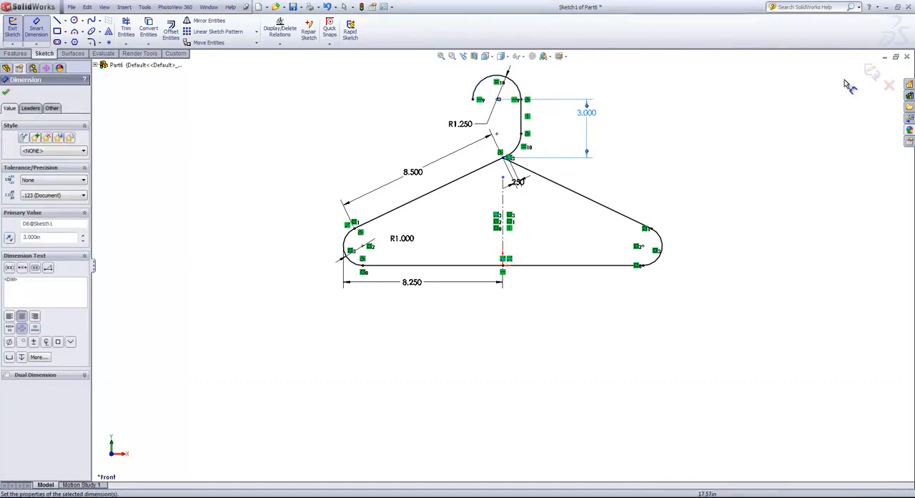
left_click(871, 74)
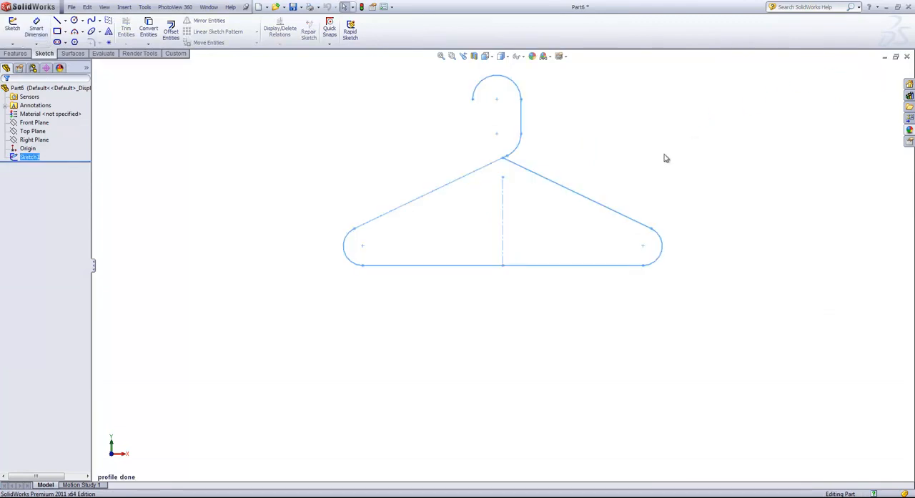
left_click(569, 116)
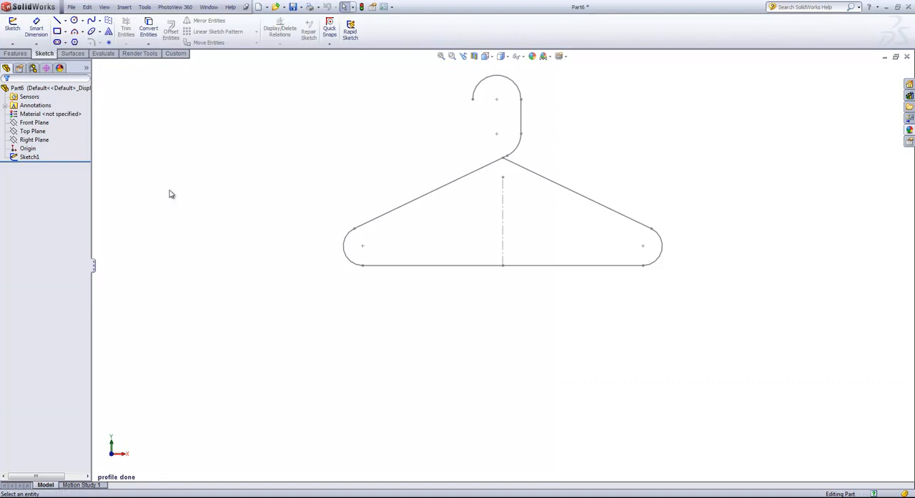
- Create a reference plane parallel to the Top Plane and coincident with the hook's free endpoint
left_click(33, 131)
middle_click_drag(284, 162, 285, 195)
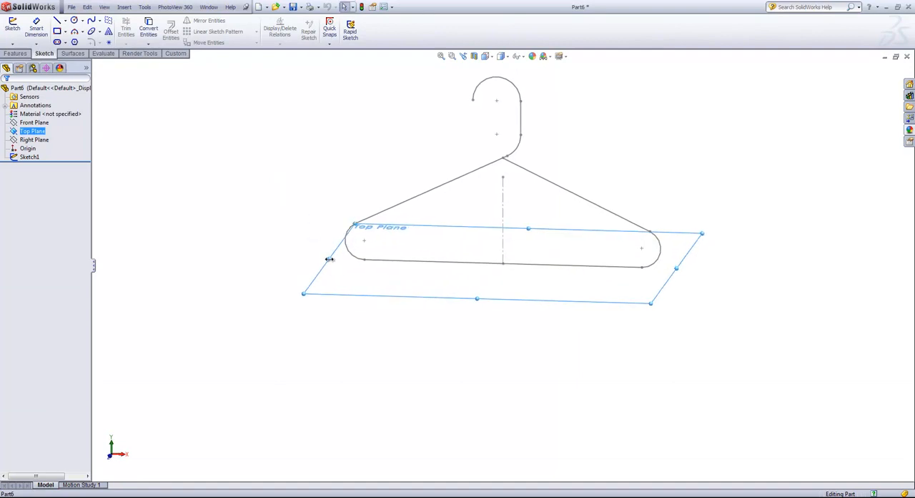
left_click_drag(329, 259, 334, 187, "ctrl")
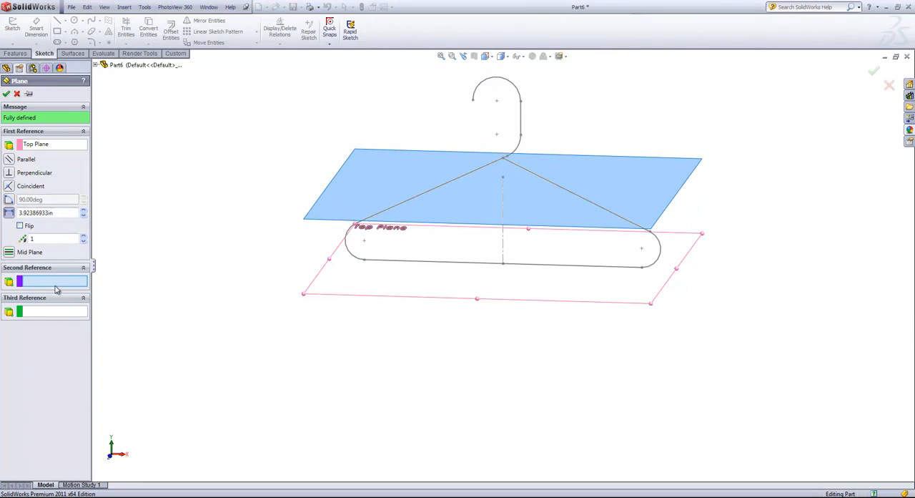
left_click(473, 102)
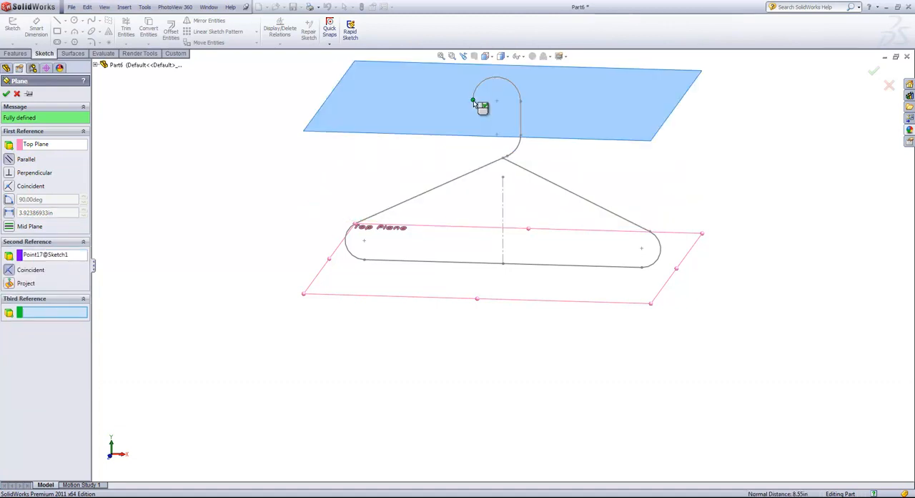
left_click(6, 94)
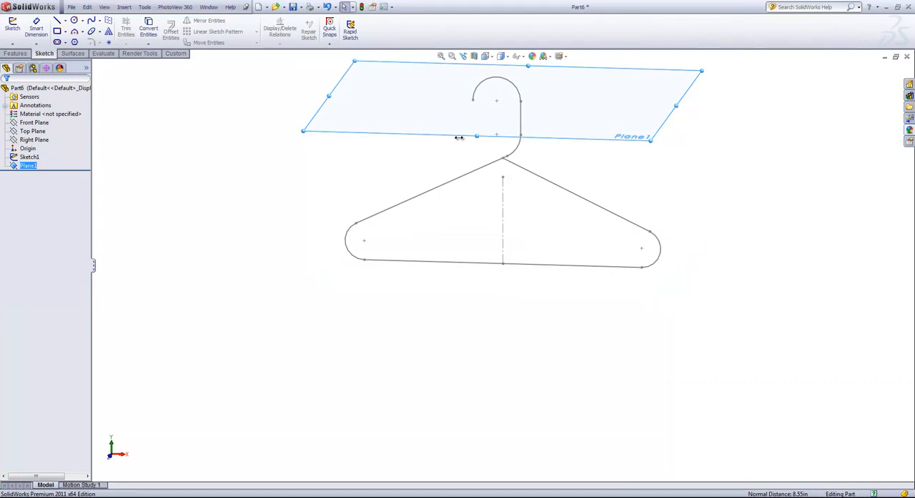
left_click(402, 171)
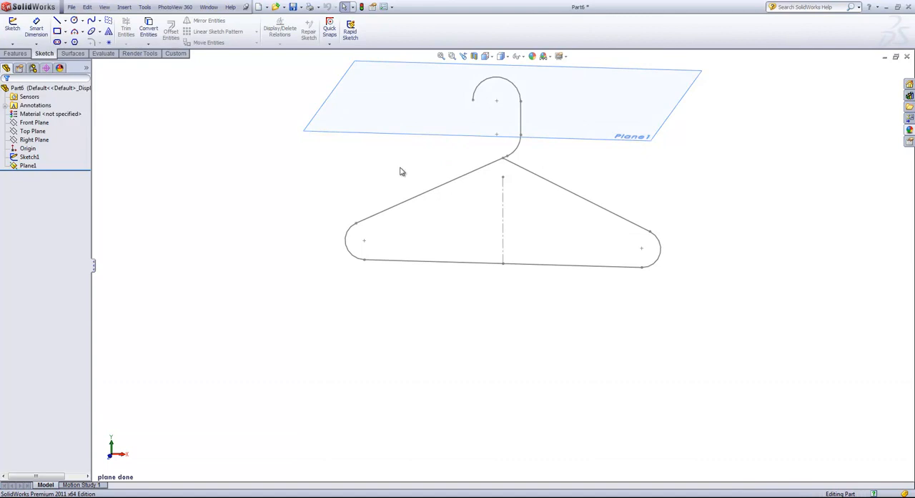
- Start a sketch on the new plane and draw a circle of about 0.72 in radius centered on the hook's free endpoint
left_click(472, 114)
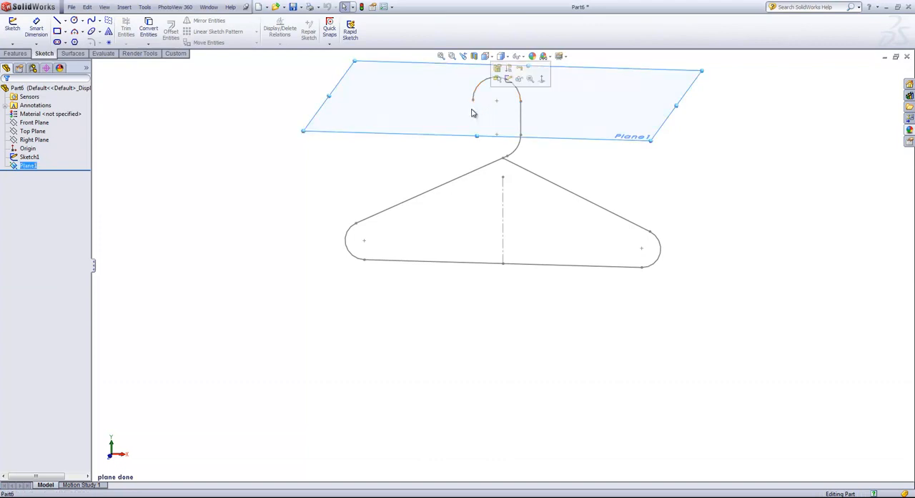
left_click(508, 79)
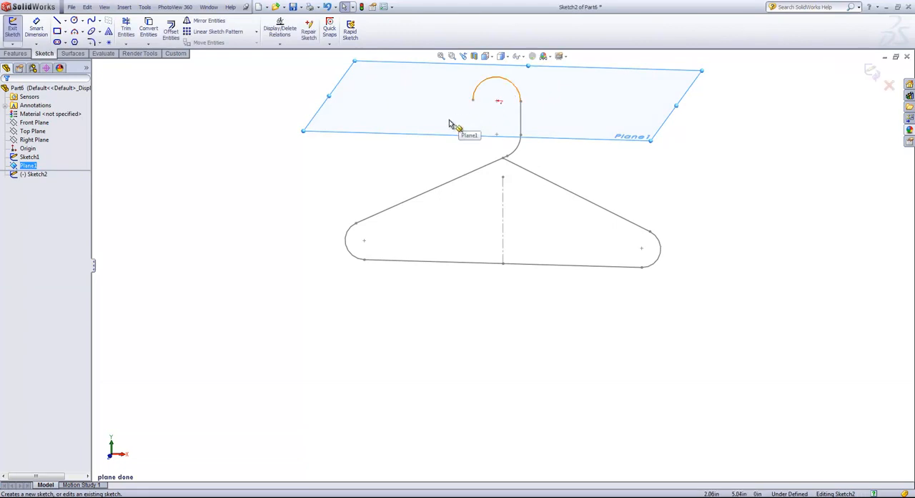
key("s")
left_click(475, 149)
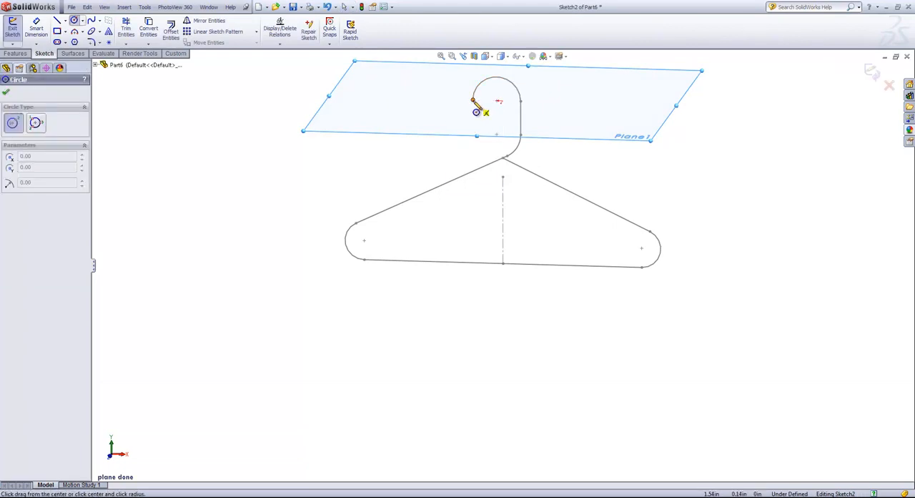
left_click(473, 101)
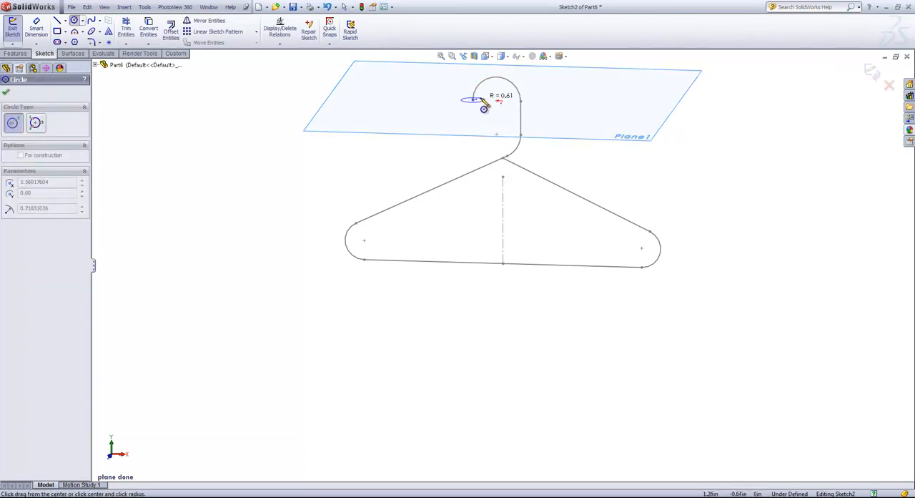
left_click(488, 101)
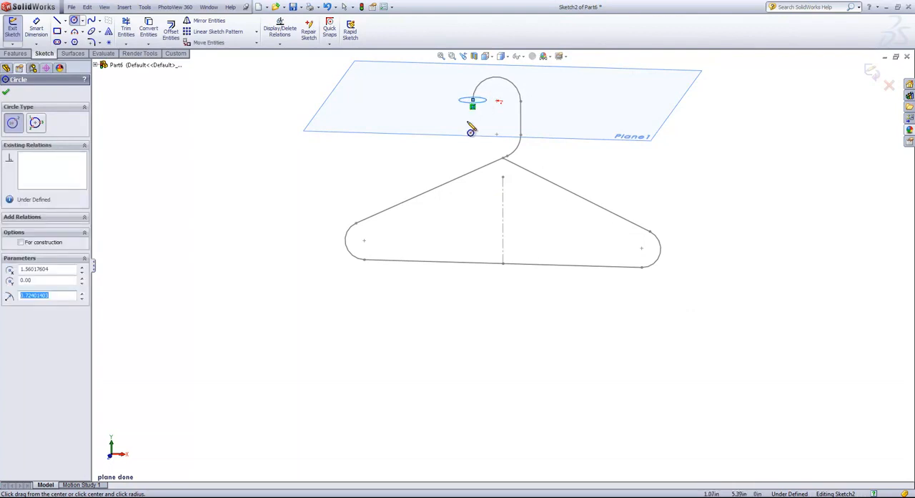
- Dimension the circle's diameter to 0.3 in and exit the sketch
key("s")
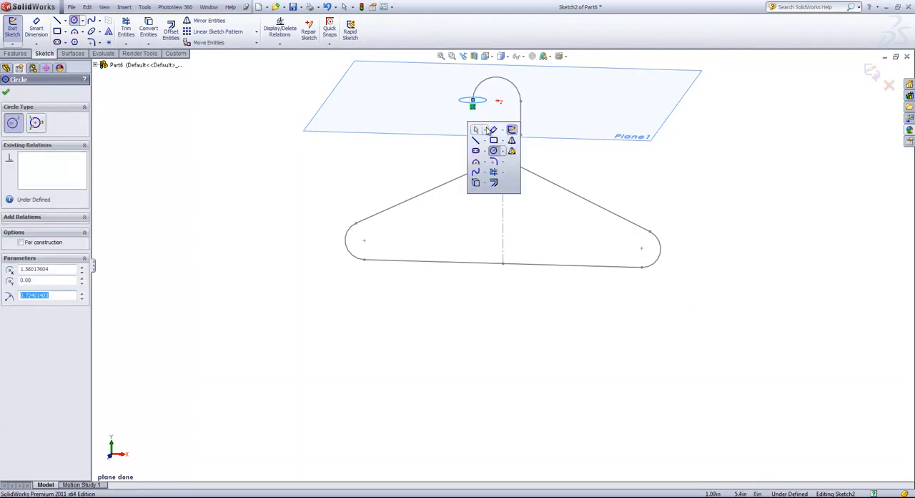
left_click(484, 132)
left_click(470, 104)
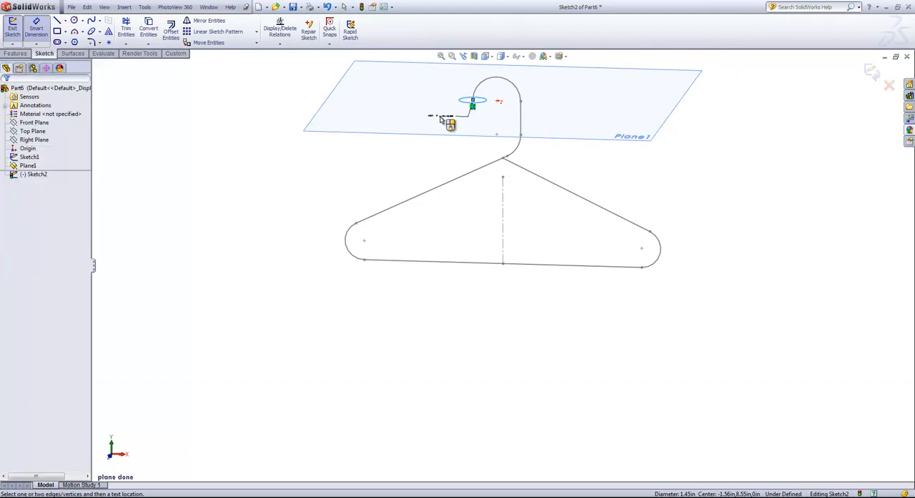
left_click(443, 120)
type(".3")
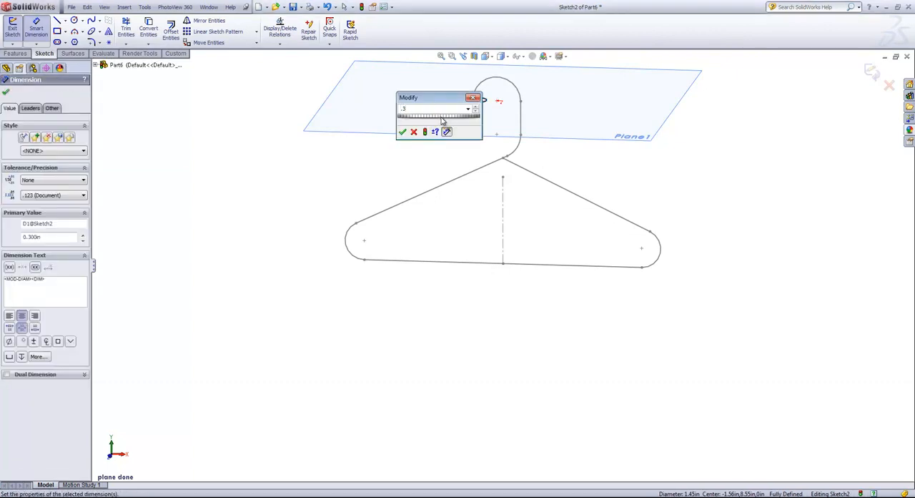
key("Return")
middle_click_drag(442, 120, 440, 179)
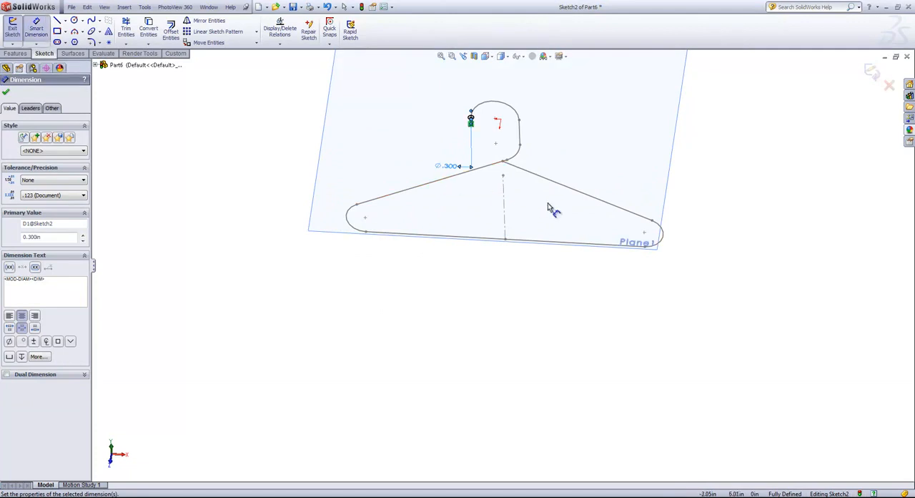
left_click(871, 71)
left_click(700, 191)
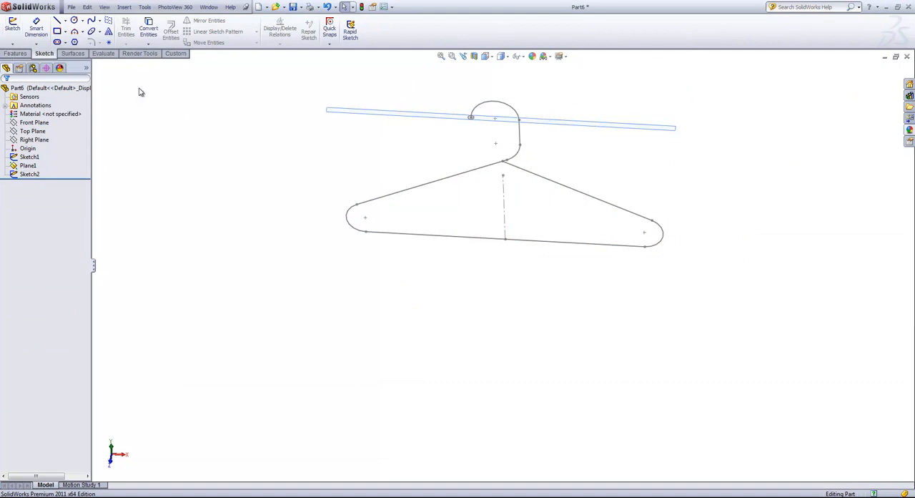
left_click(16, 54)
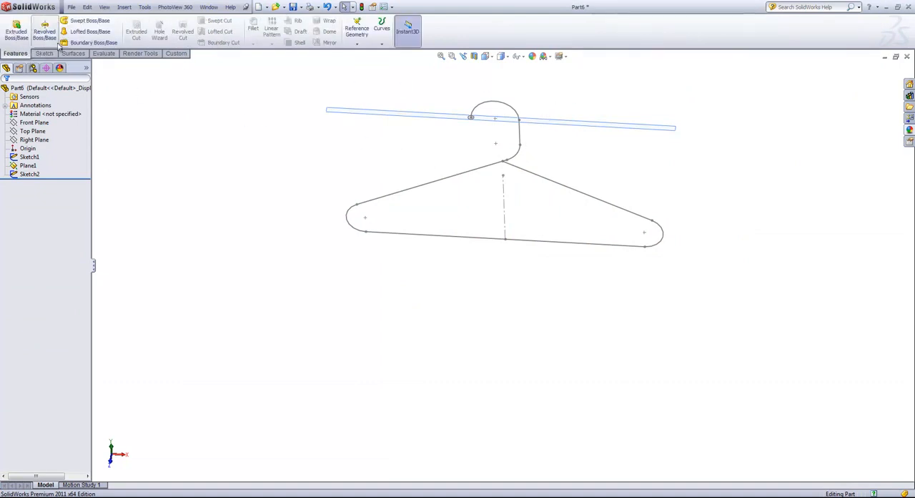
left_click(77, 23)
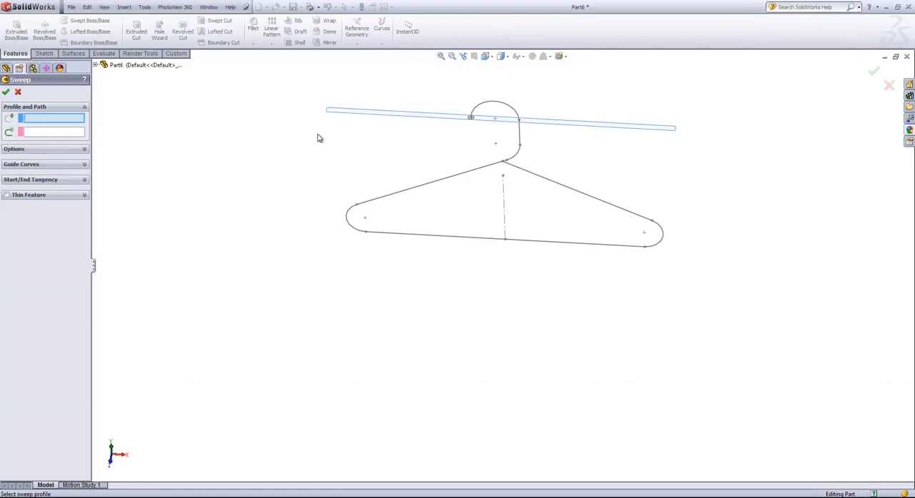
scroll(483, 104, "down", 3)
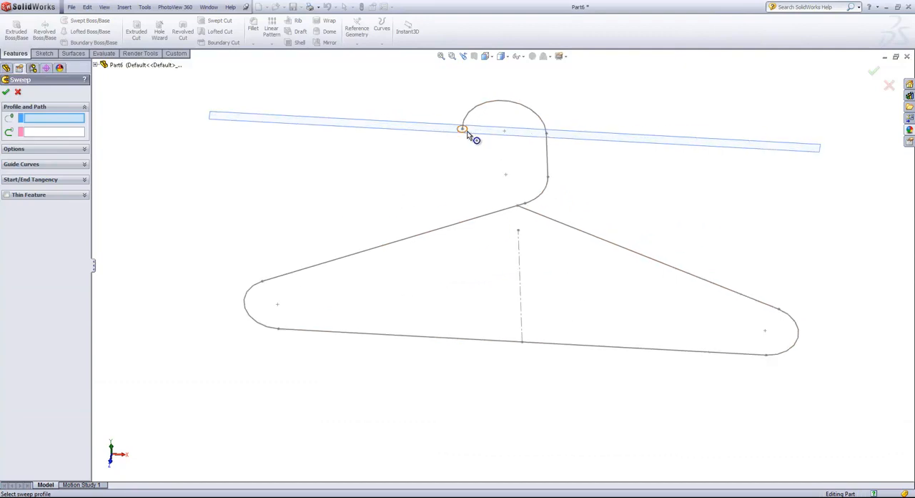
left_click(467, 131)
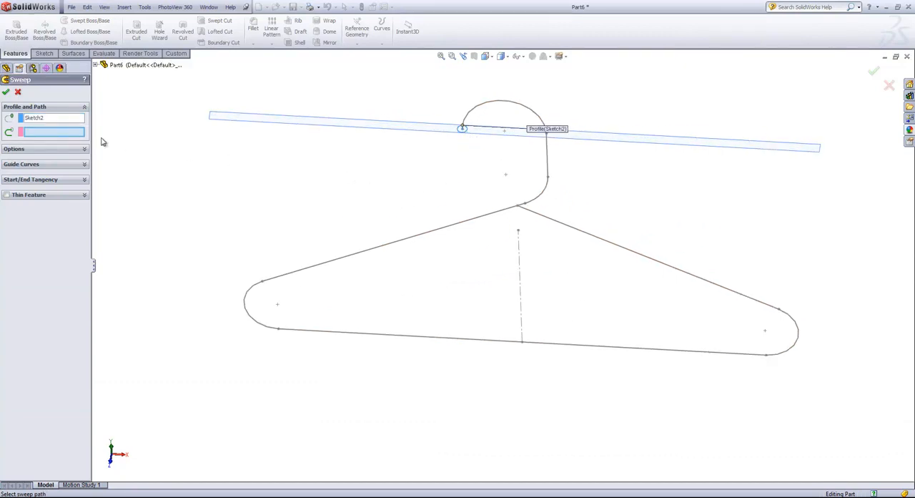
left_click(508, 107)
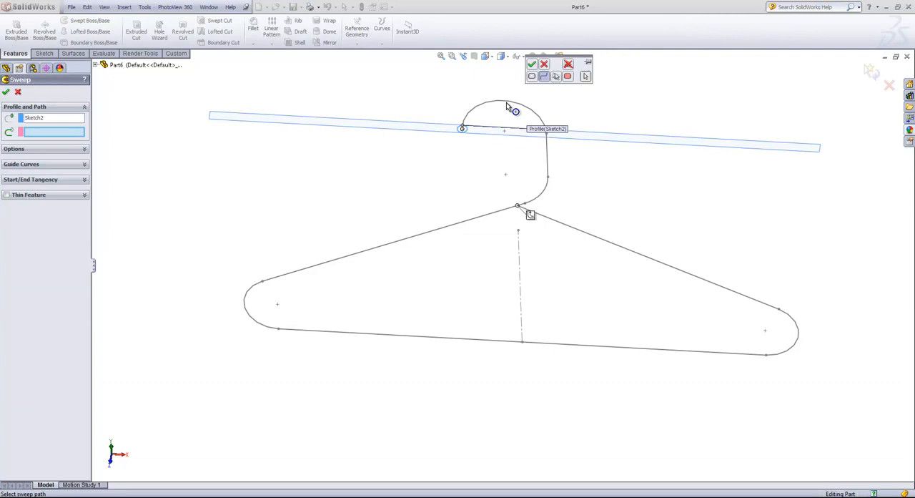
left_click(542, 78)
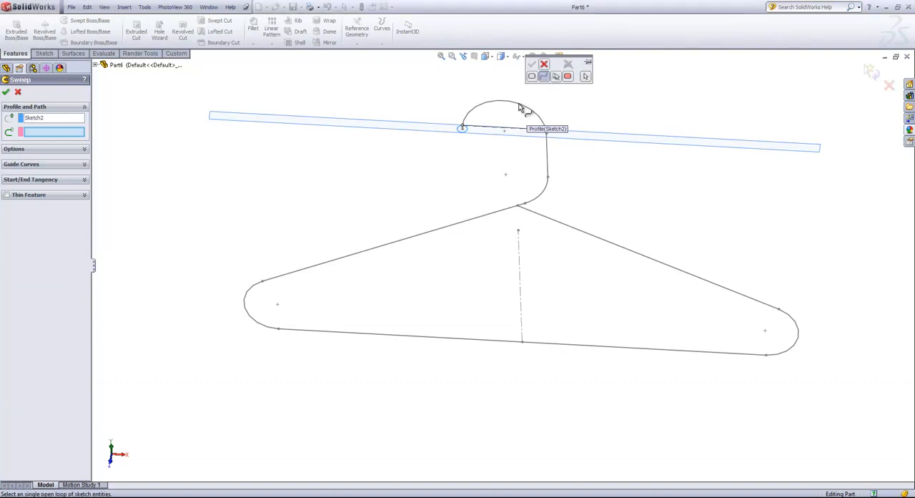
left_click(472, 112)
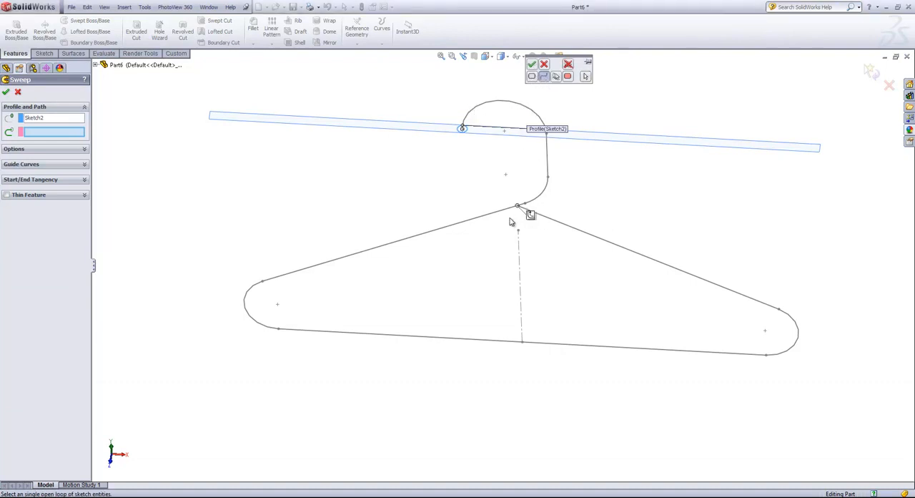
left_click(487, 215)
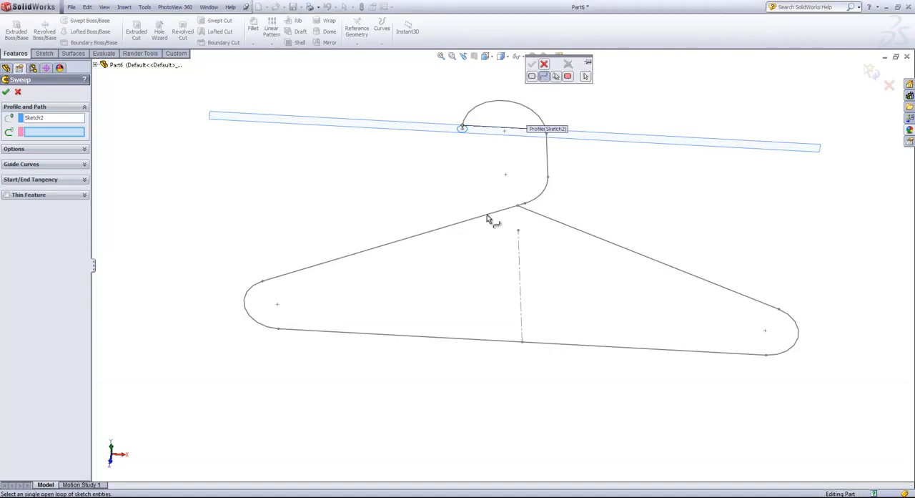
left_click(542, 194)
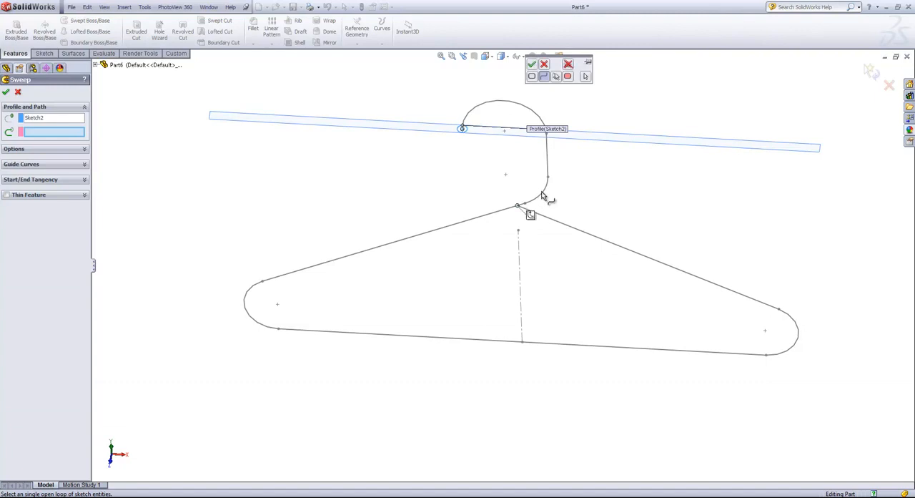
key("Escape")
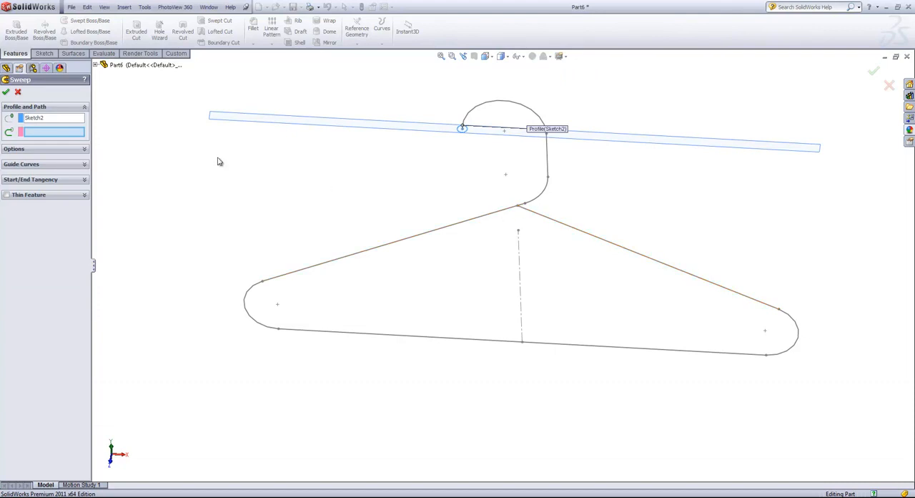
left_click(18, 92)
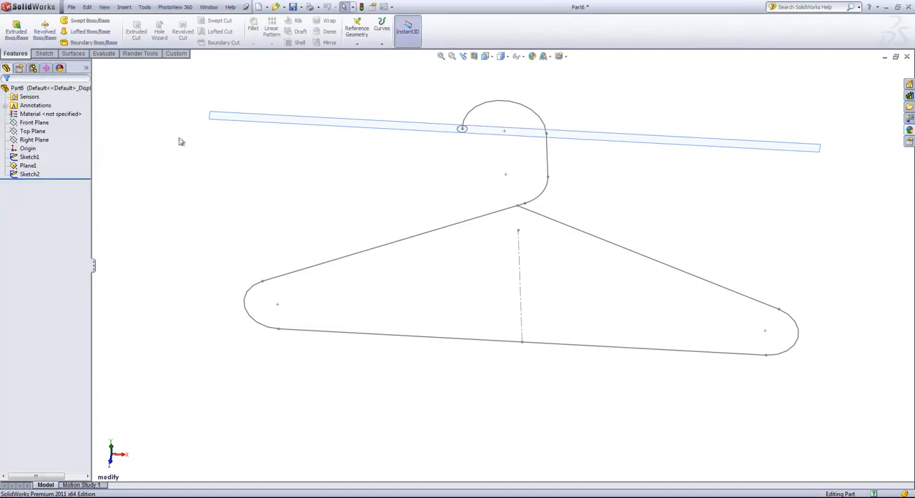
- Edit the hanger path sketch and convert the right sloping shoulder line to construction geometry
left_click(562, 227)
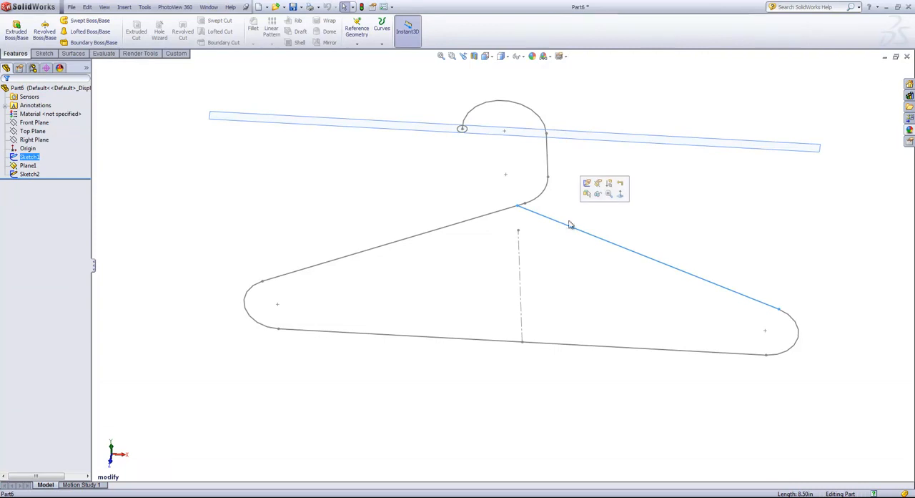
left_click(586, 185)
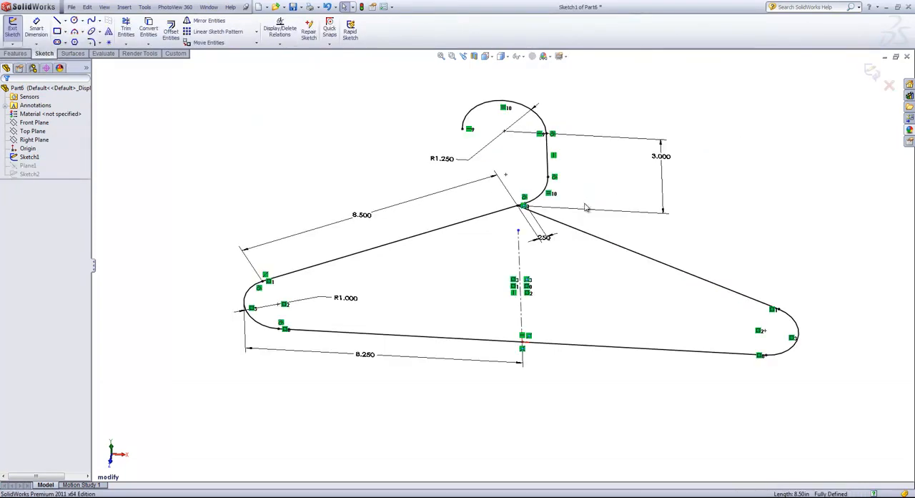
mouse_move(615, 235)
middle_mouse_down()
mouse_move(623, 213)
mouse_move(611, 184)
mouse_move(620, 164)
middle_mouse_up()
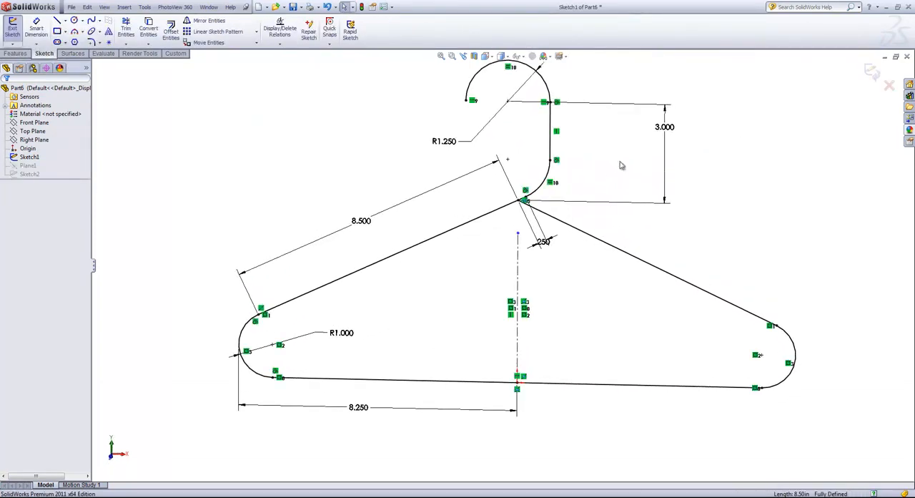
left_click(603, 245)
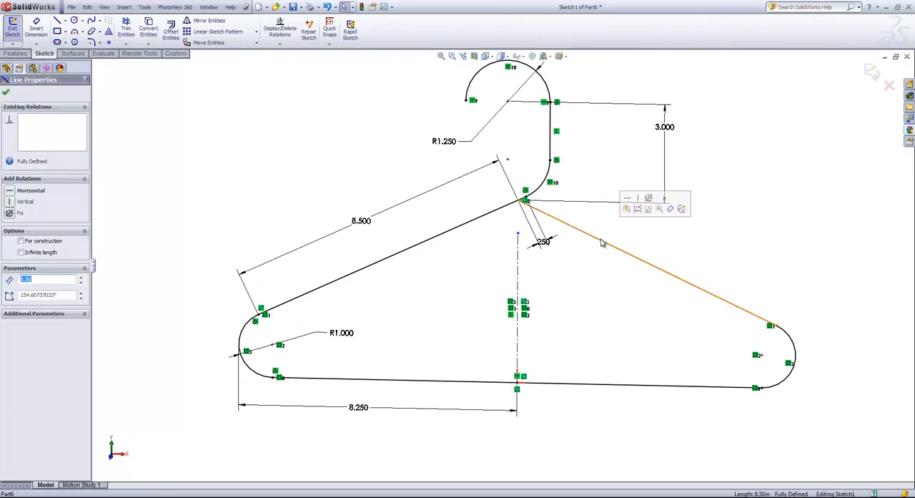
left_click(643, 213)
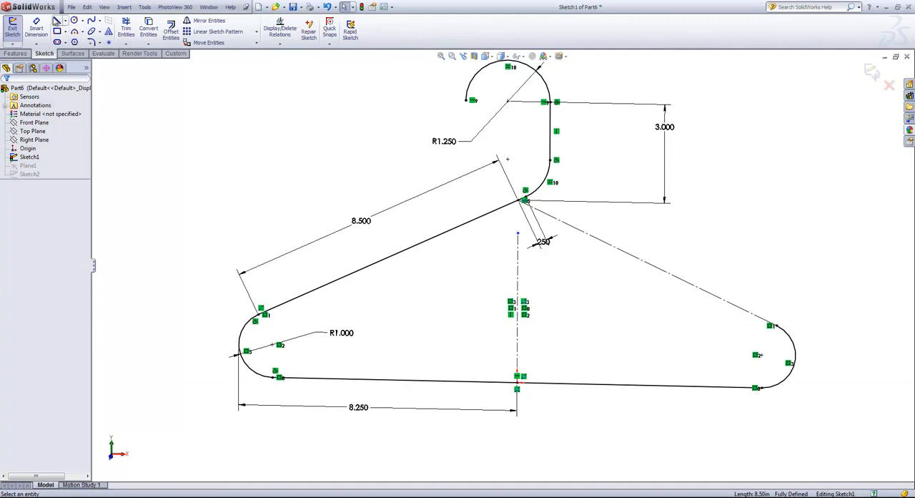
- Draw a line about 7.84 in long over the construction line, from the right end arc's upper endpoint to just short of the apex
left_click(58, 20)
left_click(771, 326)
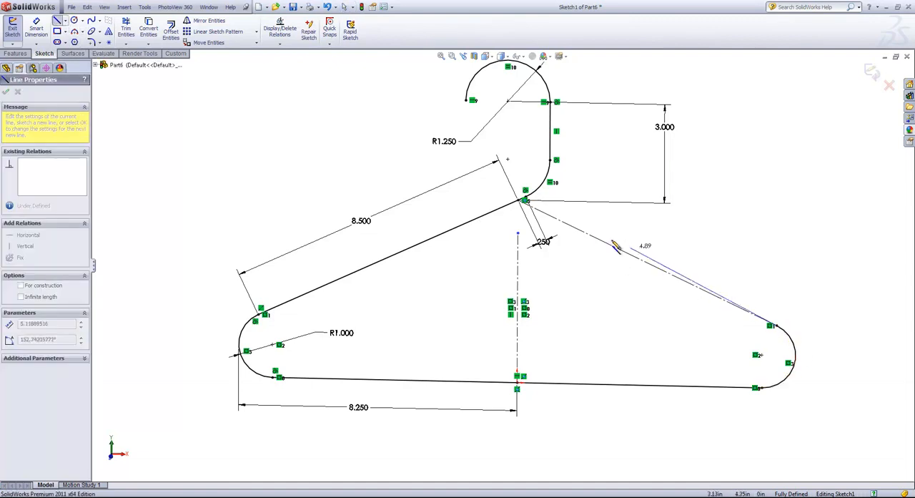
left_click(538, 212)
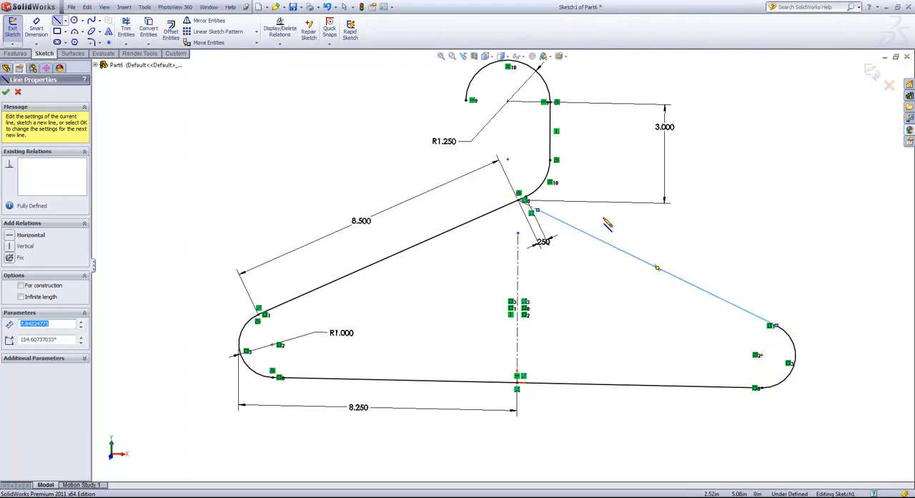
- Dimension the gap between the new line's upper endpoint and the hanger's apex as 0.001 in and exit the sketch
key("s")
left_click(612, 226)
scroll(539, 209, "down", 3)
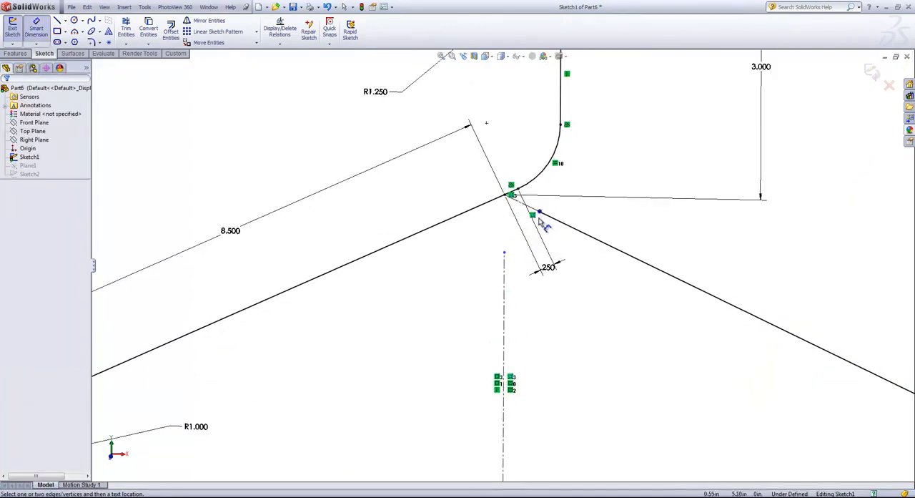
left_click(540, 213)
left_click(506, 195)
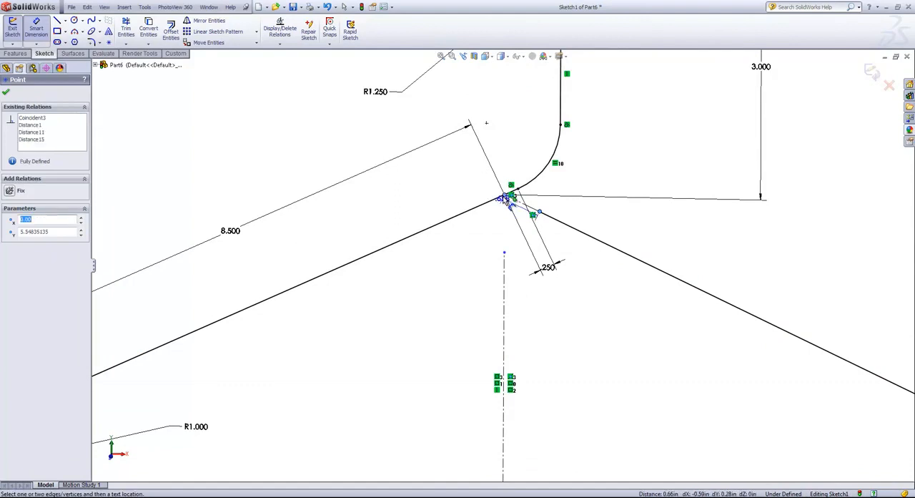
left_click(547, 182)
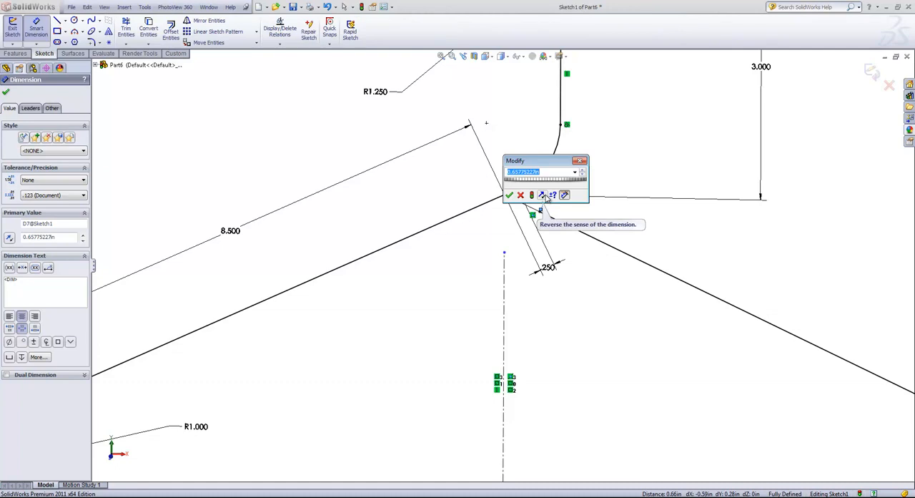
type(".001")
left_click(509, 194)
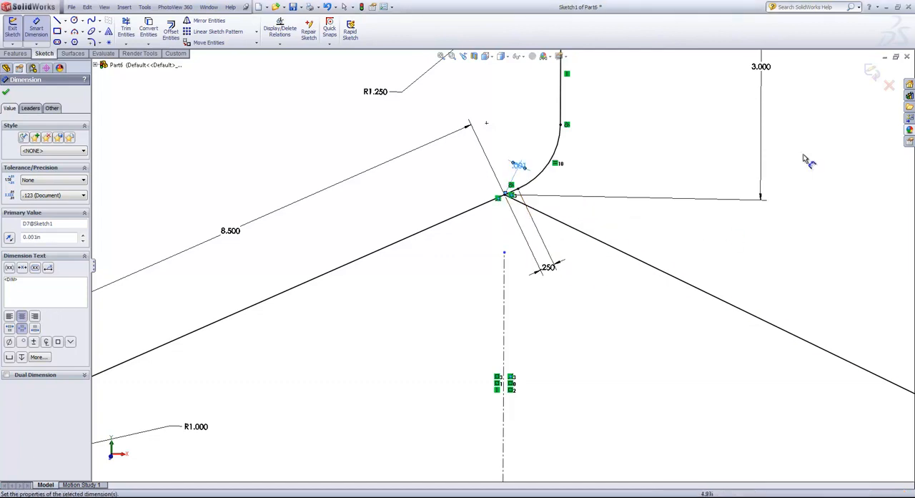
left_click(872, 71)
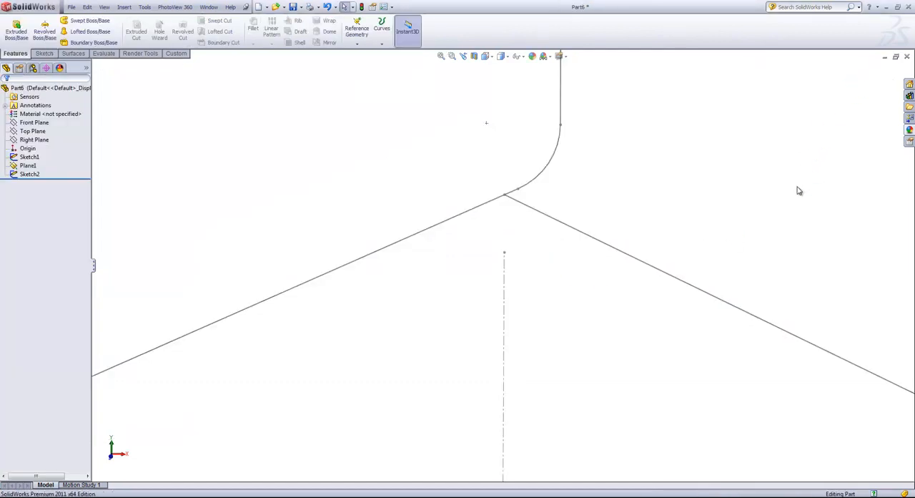
- Sweep the circle profile along the hanger and hook path sketch to create the solid hanger body
key("f")
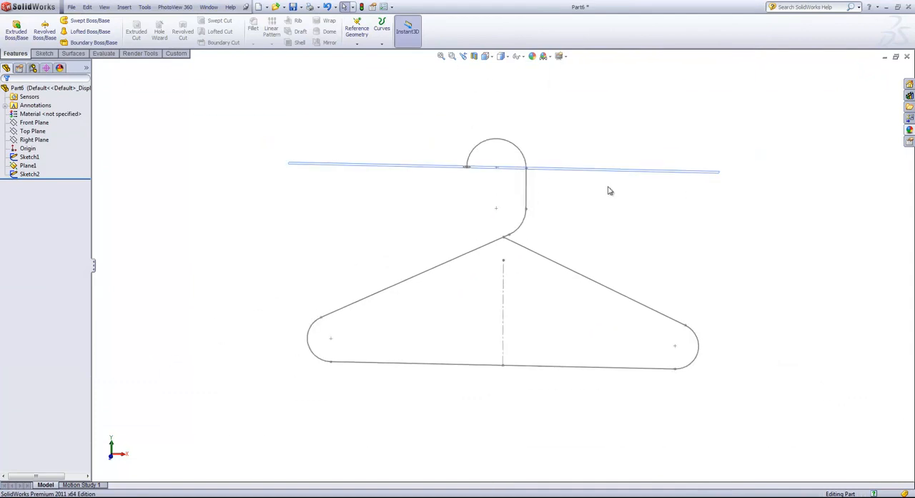
left_click(86, 22)
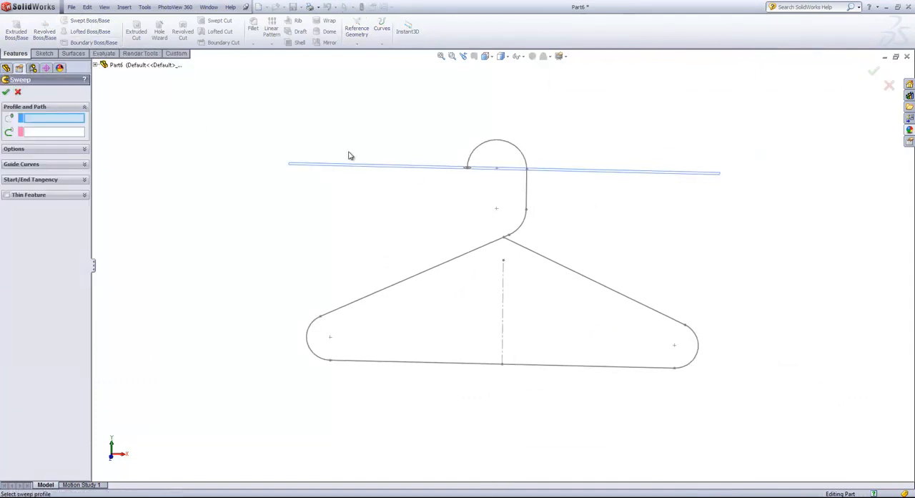
scroll(479, 188, "down", 5)
left_click(470, 180)
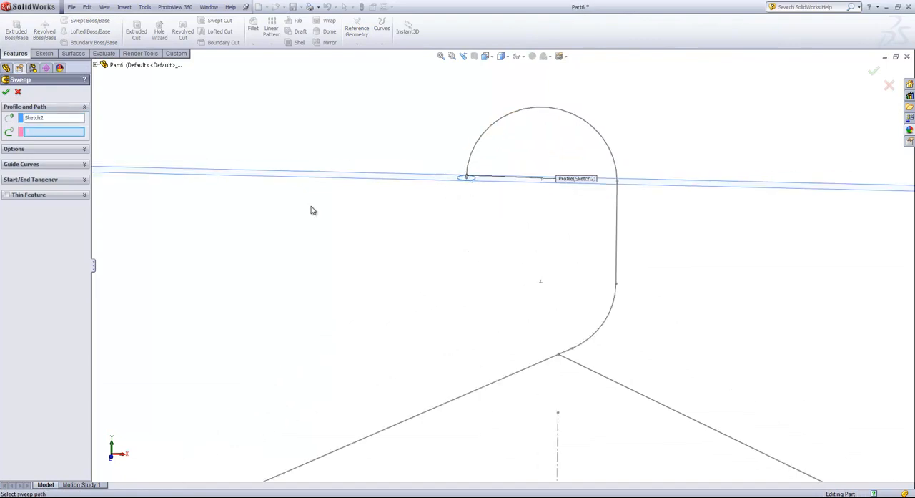
left_click(474, 148)
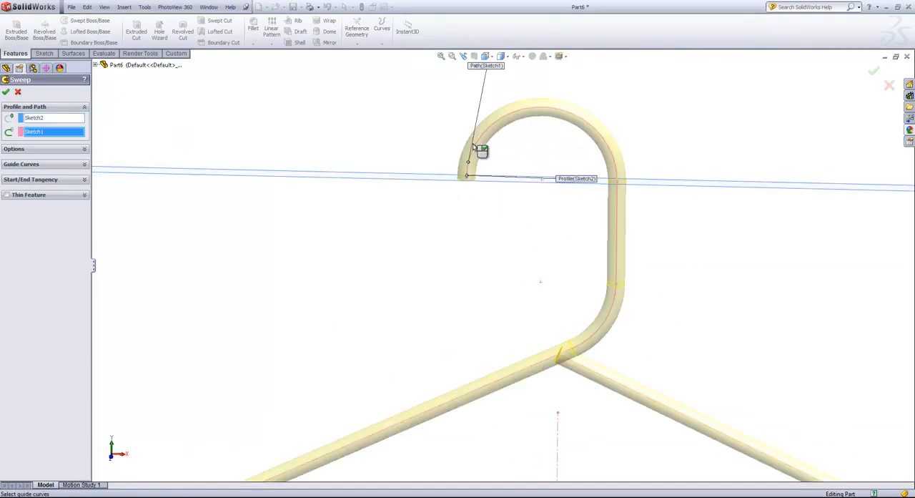
scroll(572, 260, "up", 3)
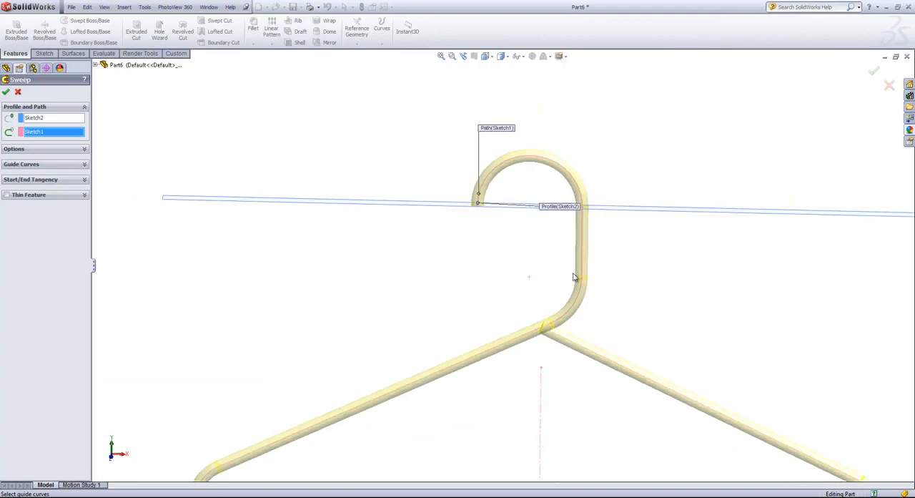
scroll(444, 397, "up", 2)
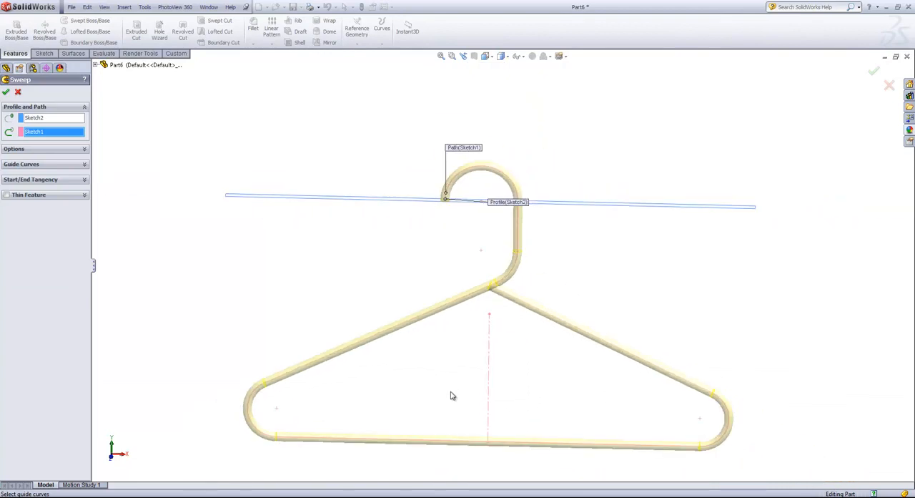
left_click(6, 92)
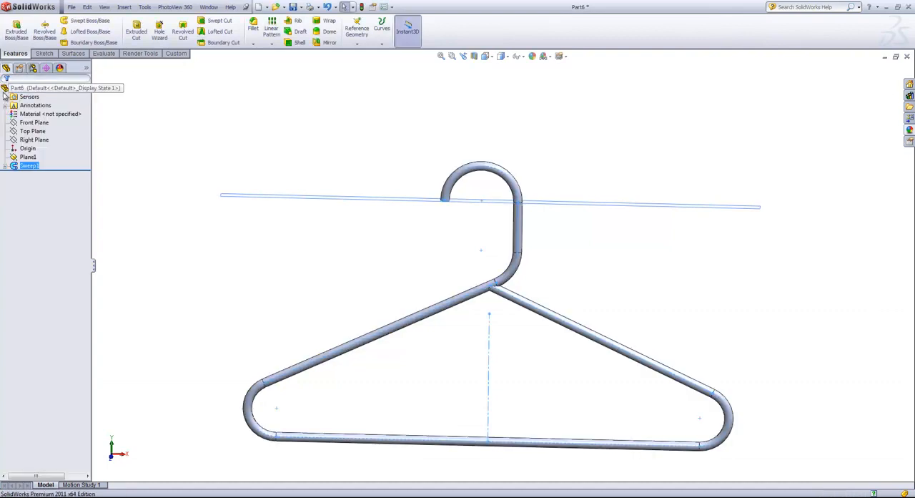
left_click(551, 273)
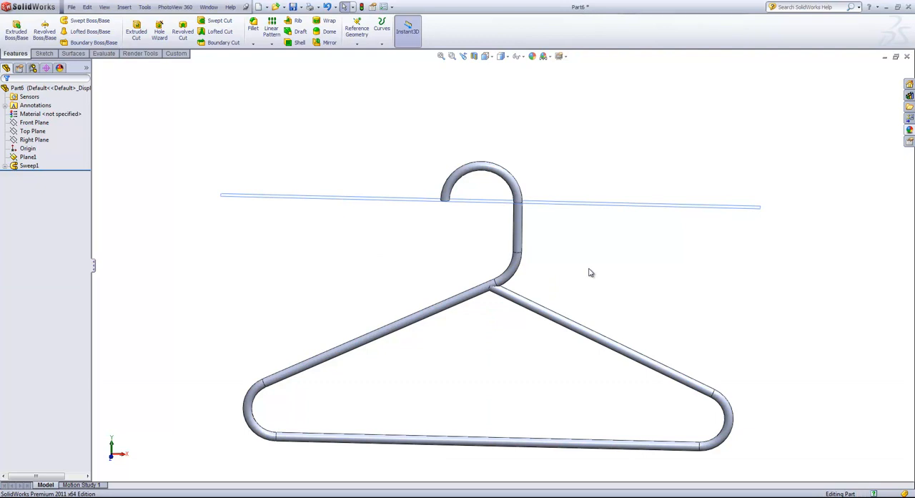
- Examine the junction at the apex where the two shoulder arms and the hook's bend meet
scroll(501, 296, "down", 5)
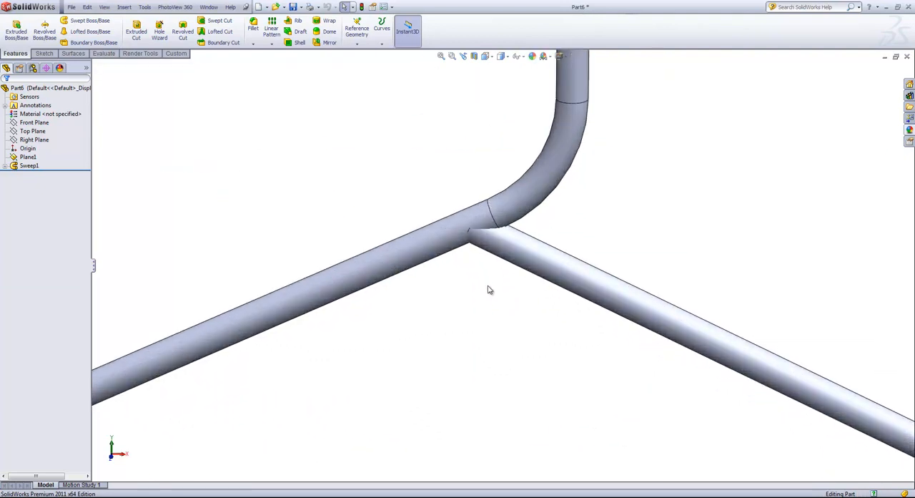
scroll(490, 289, "down", 3)
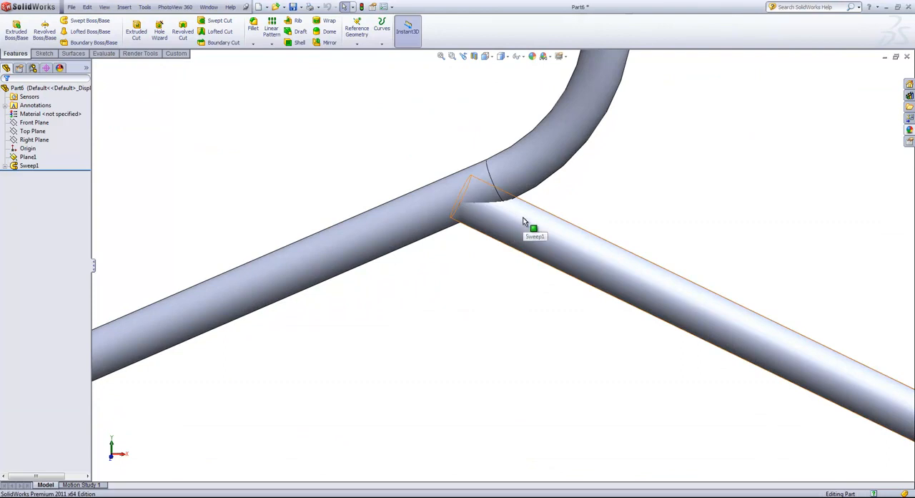
left_click(524, 222)
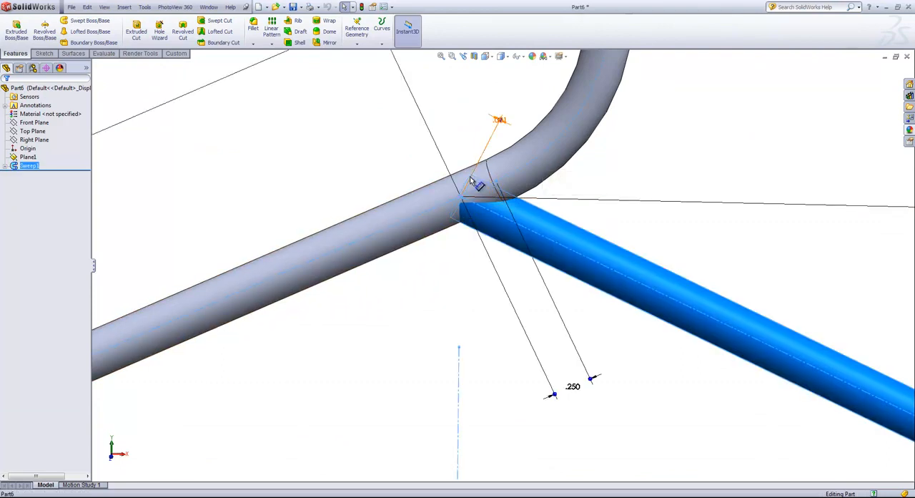
left_click(425, 218)
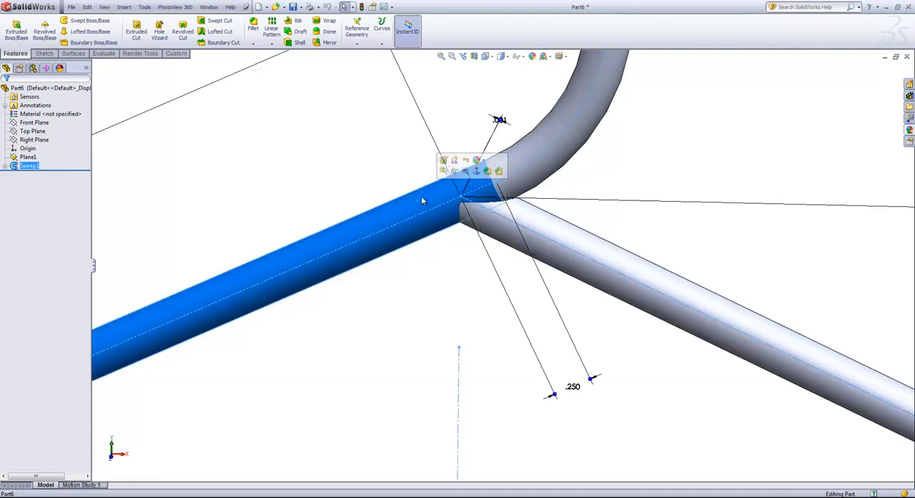
left_click(522, 151)
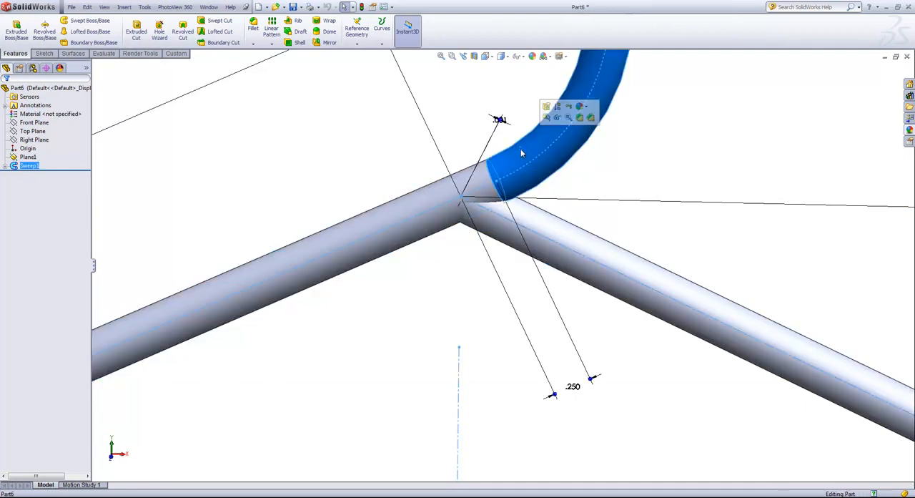
scroll(521, 149, "down", 1)
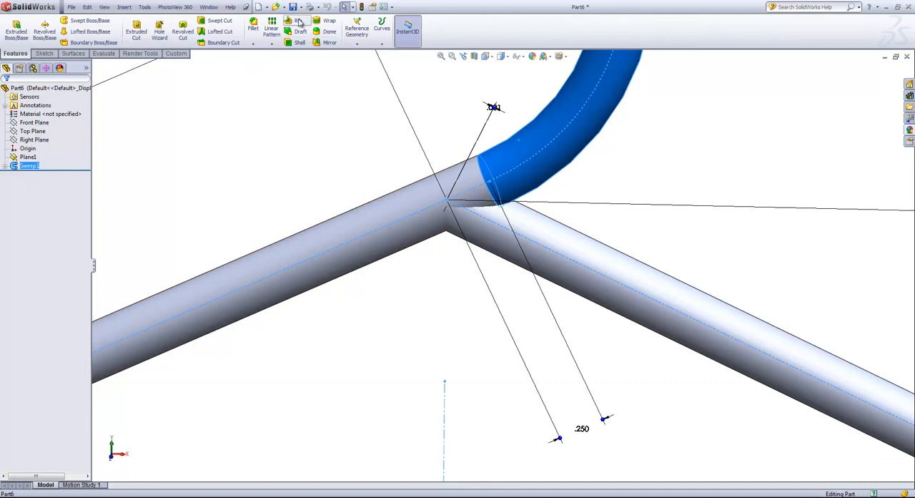
- Edit the sweep's path sketch to set the gap between the right arm's upper end and the apex to 1 in, and exit the sketch
left_click(545, 231)
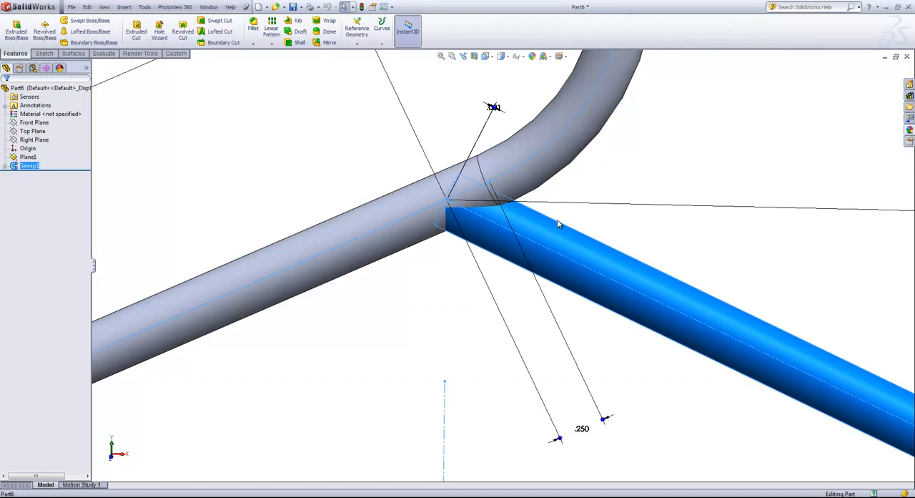
left_click(6, 166)
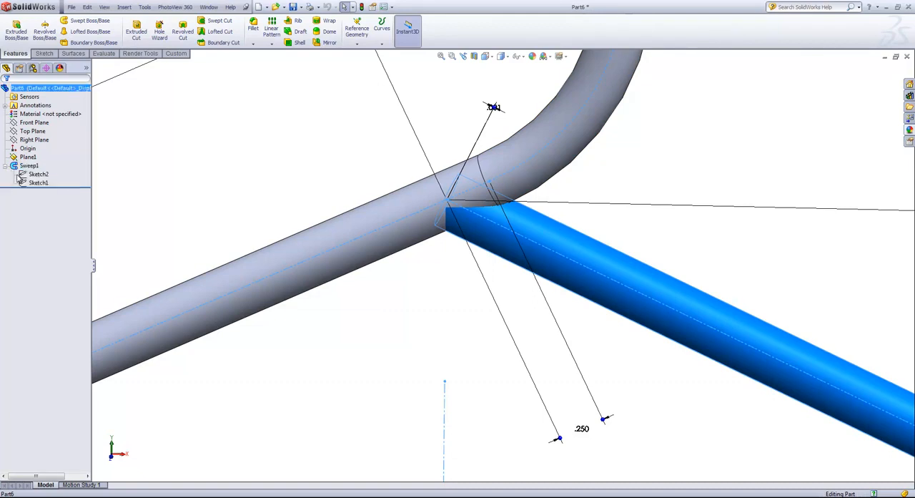
left_click(35, 174)
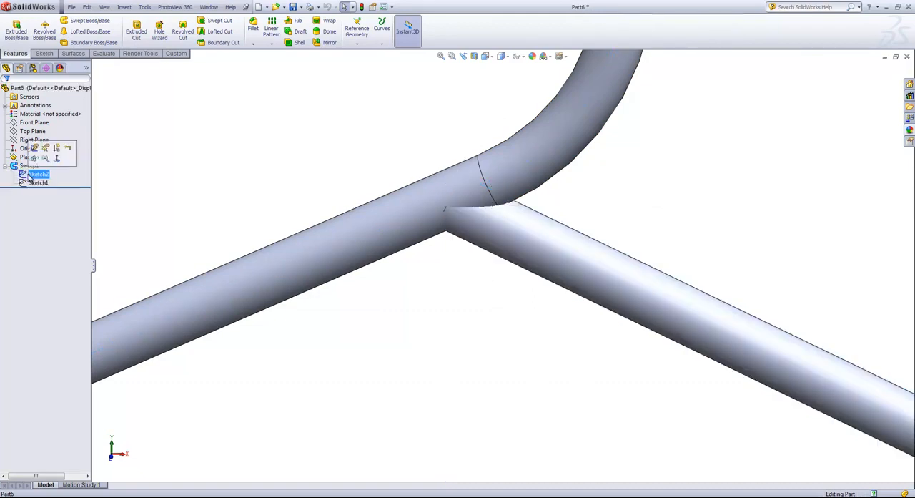
right_click(33, 183)
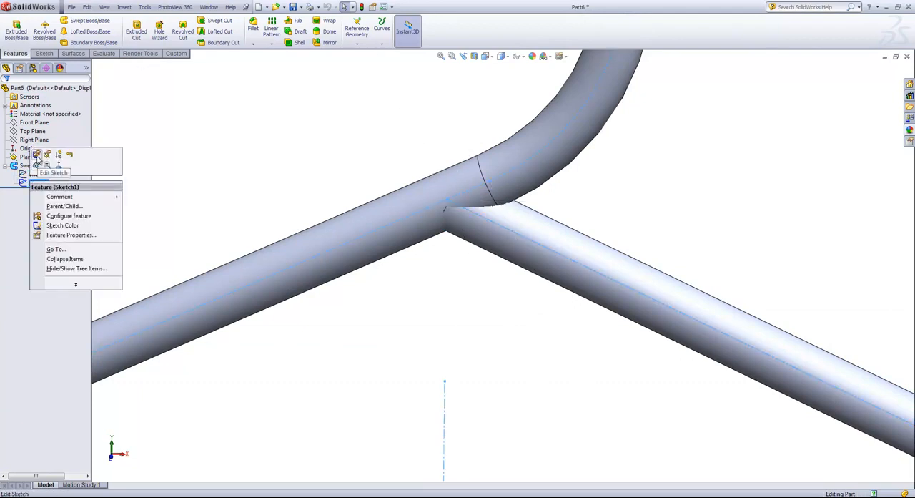
left_click(37, 154)
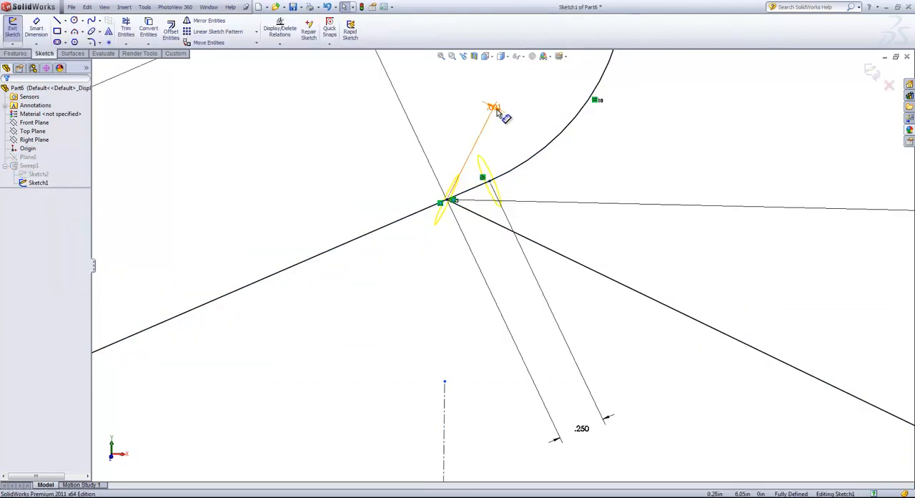
left_click_drag(493, 107, 624, 147)
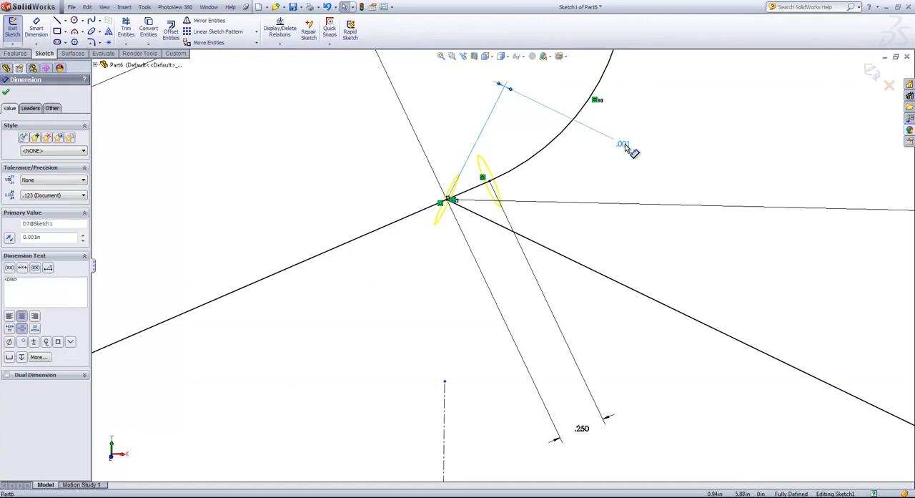
double_click(624, 145)
type("1")
key("Return")
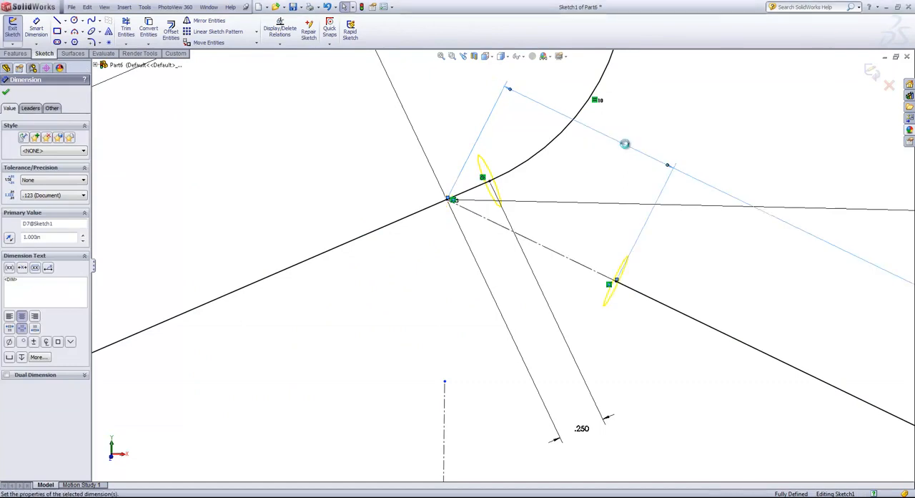
left_click(874, 73)
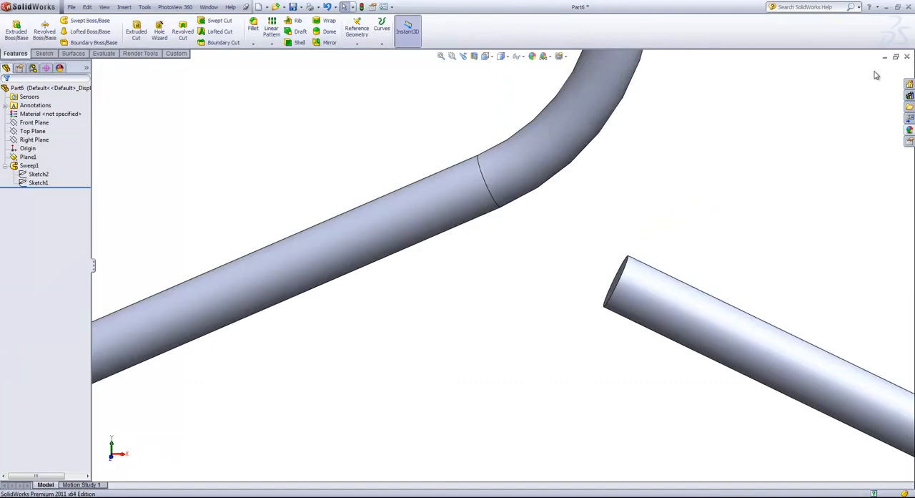
- Start an extrusion sketch on the right arm's open end face, convert its circular edge into the sketch, and exit the sketch
scroll(576, 228, "up", 1)
middle_click_drag(575, 231, 592, 264)
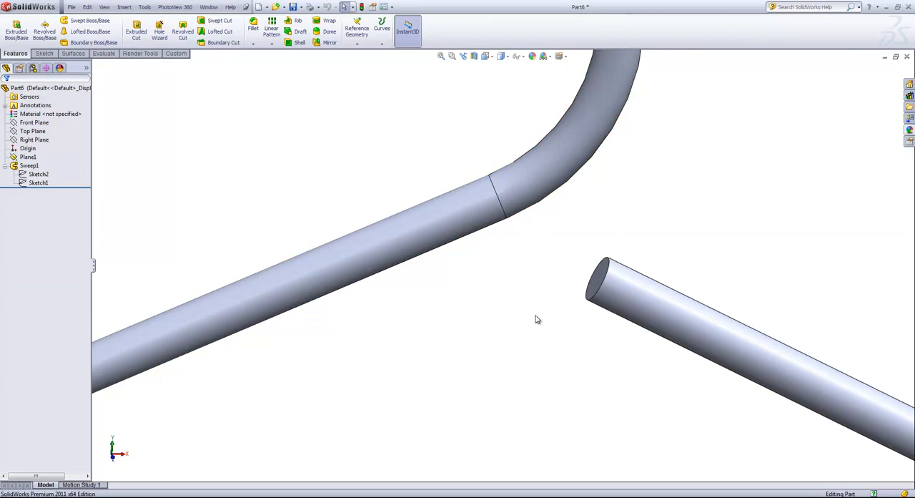
left_click(16, 32)
middle_click_drag(501, 282, 517, 298)
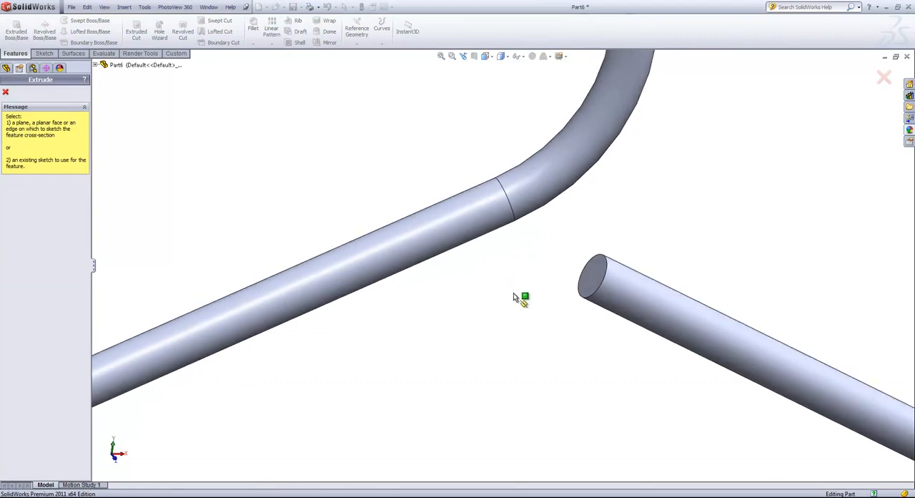
left_click(591, 278)
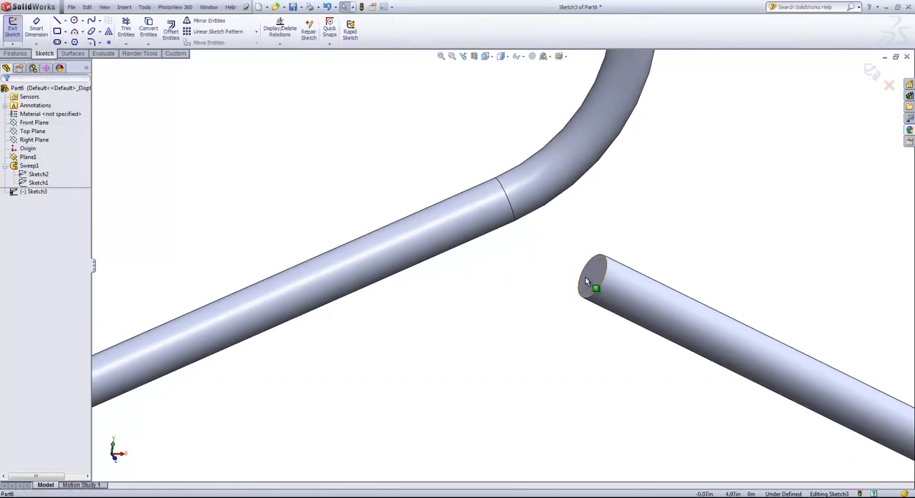
left_click(592, 273)
left_click(148, 30)
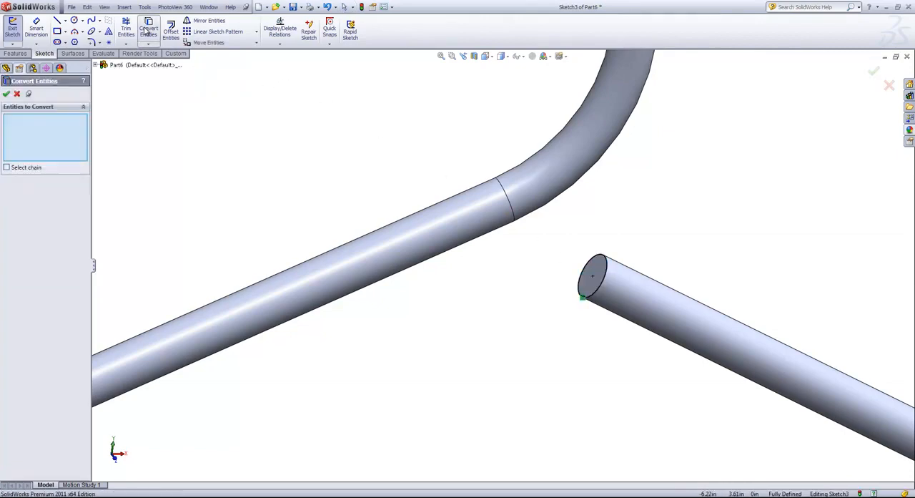
left_click(6, 93)
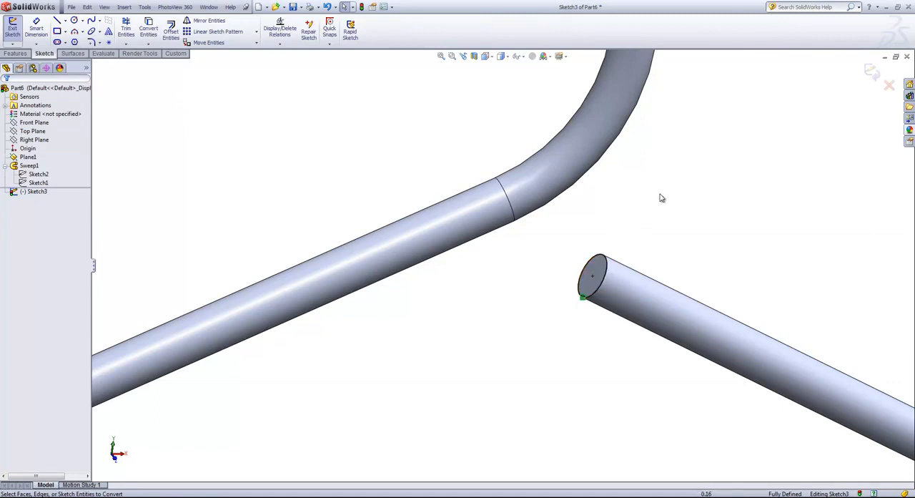
left_click(868, 71)
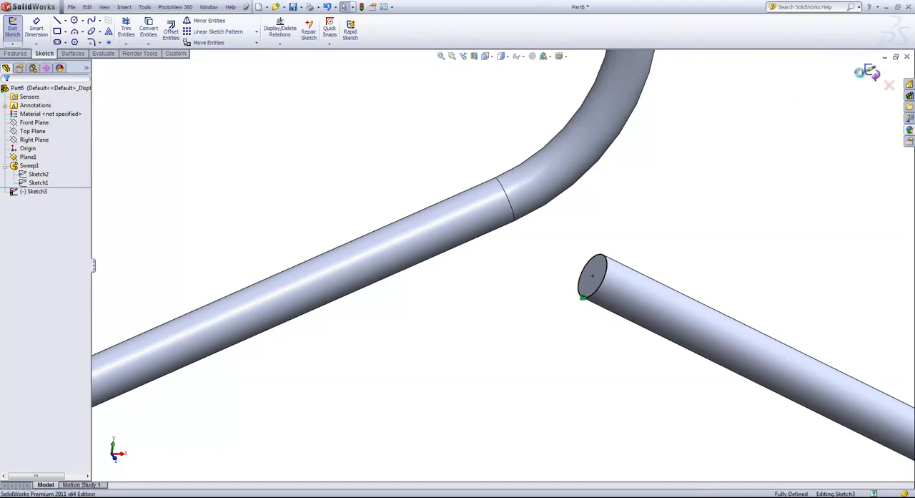
- Extrude the converted circle with the Up To Next end condition to join the right arm to the body at the apex
right_click(679, 205)
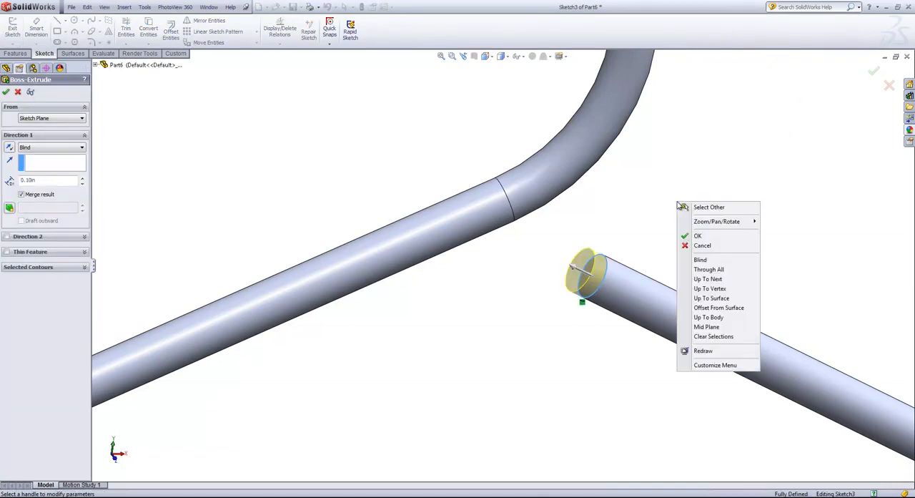
left_click(708, 279)
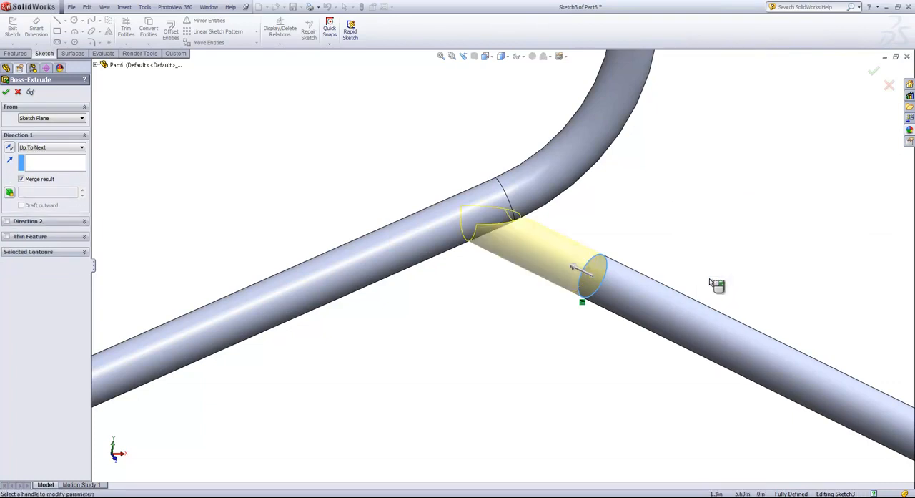
middle_click_drag(629, 212, 419, 161)
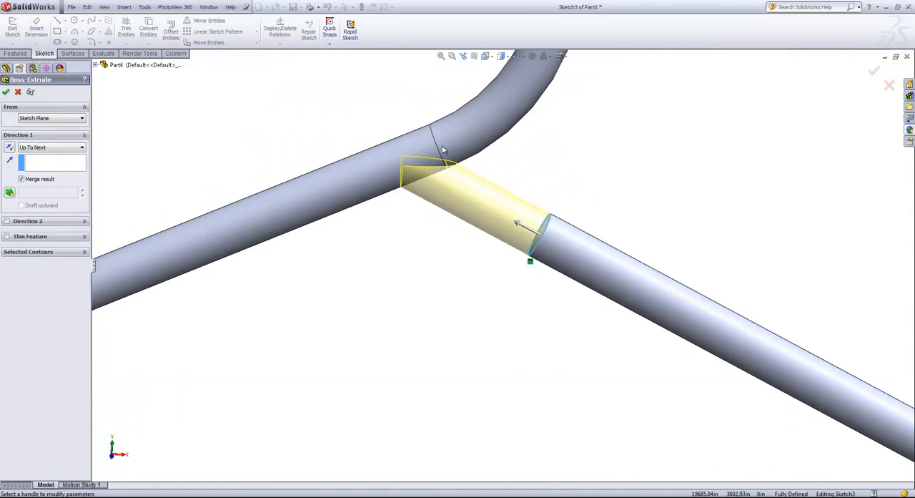
key("Return")
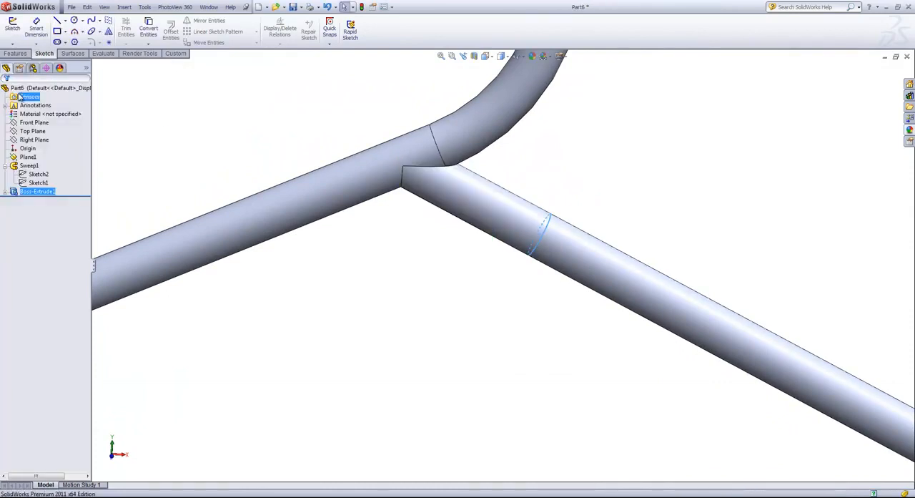
left_click(462, 185)
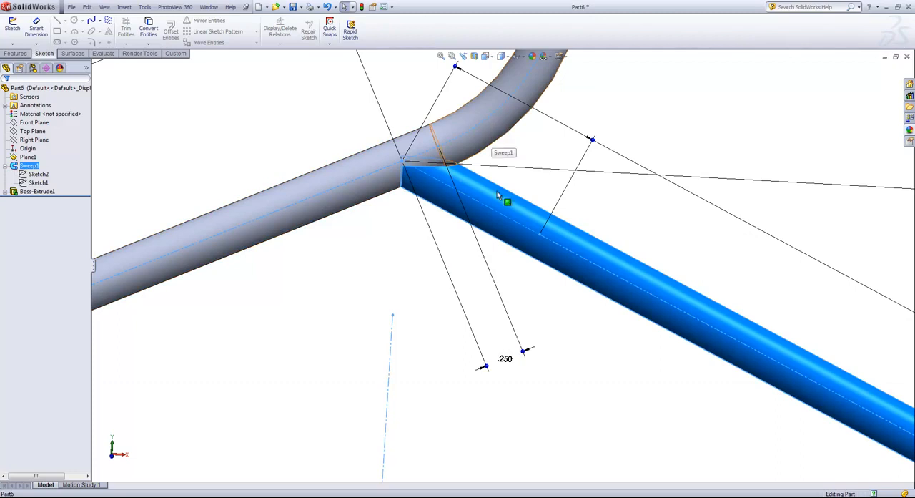
key("Escape")
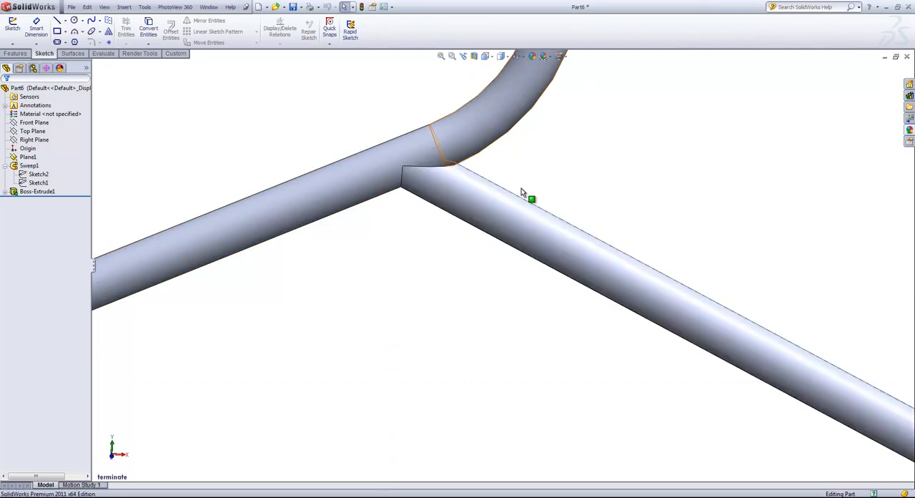
key("f")
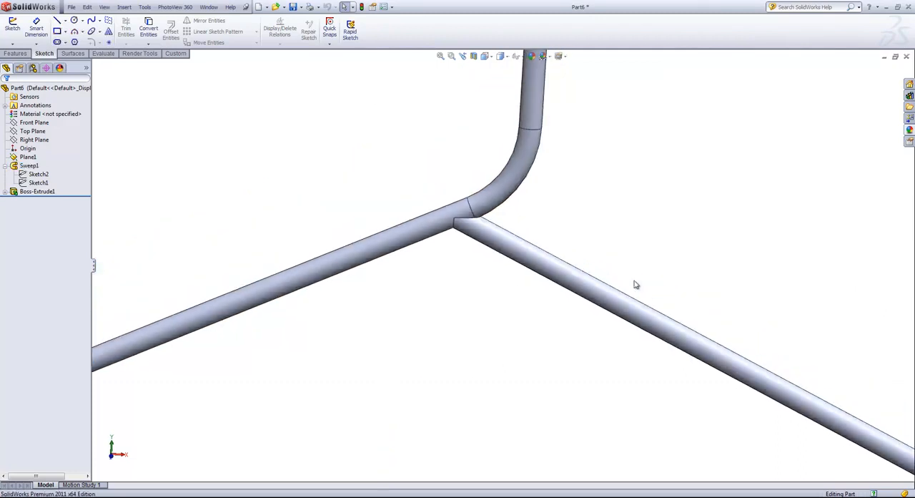
- Examine the finished hanger in the clotheshangarComplete part for its remaining features and return to Part6
left_click(209, 7)
left_click(240, 96)
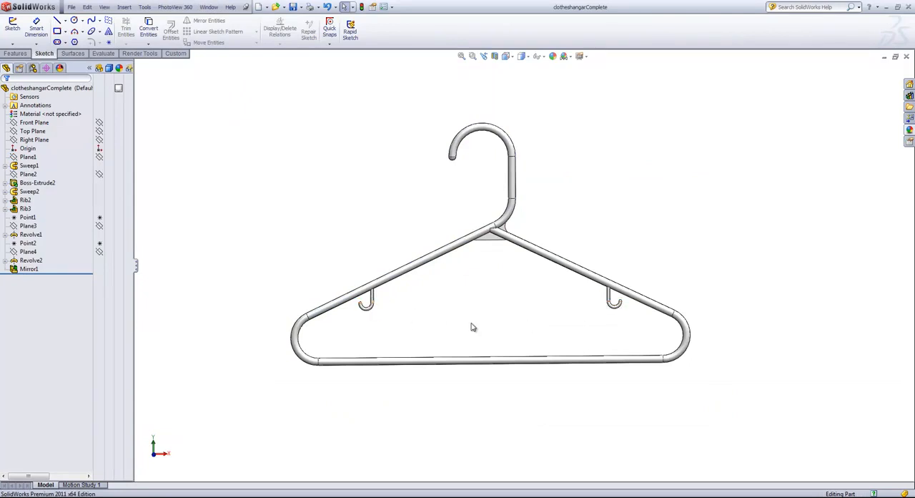
left_click(209, 7)
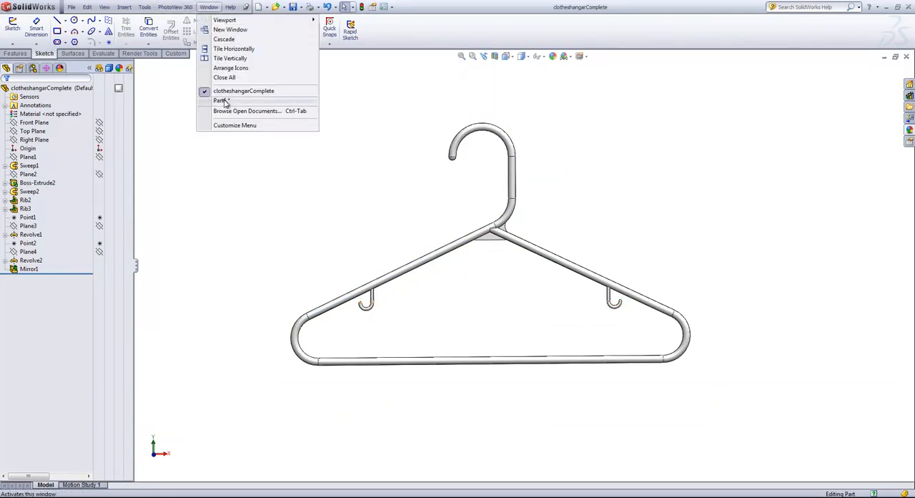
left_click(220, 101)
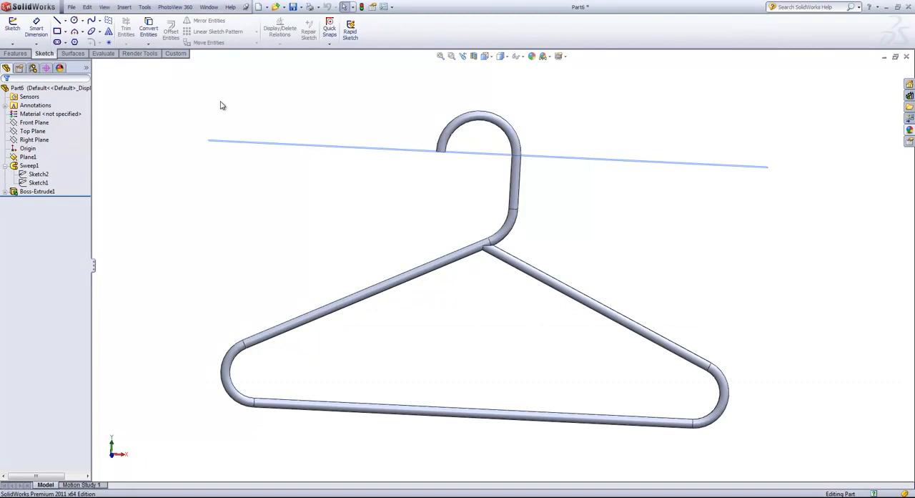
- Hide the reference plane crossing the hook's end and show the sweep's path sketch, Sketch1
left_click(269, 145)
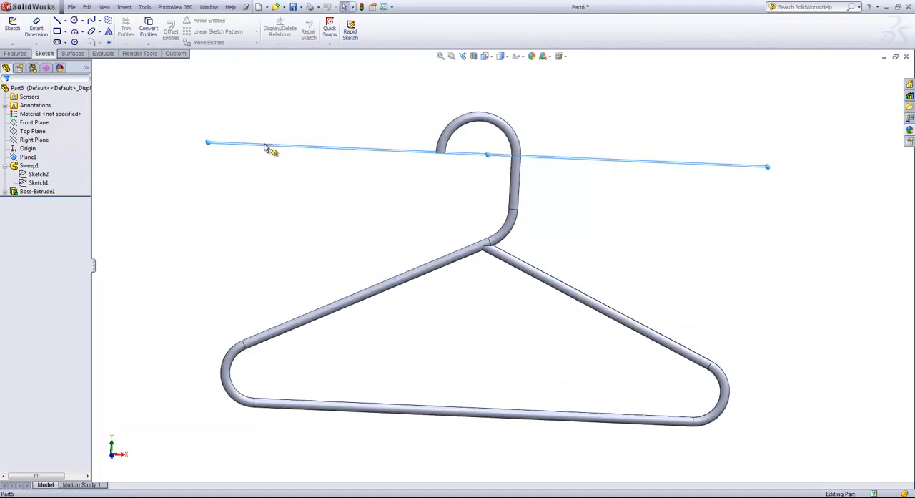
left_click(312, 114)
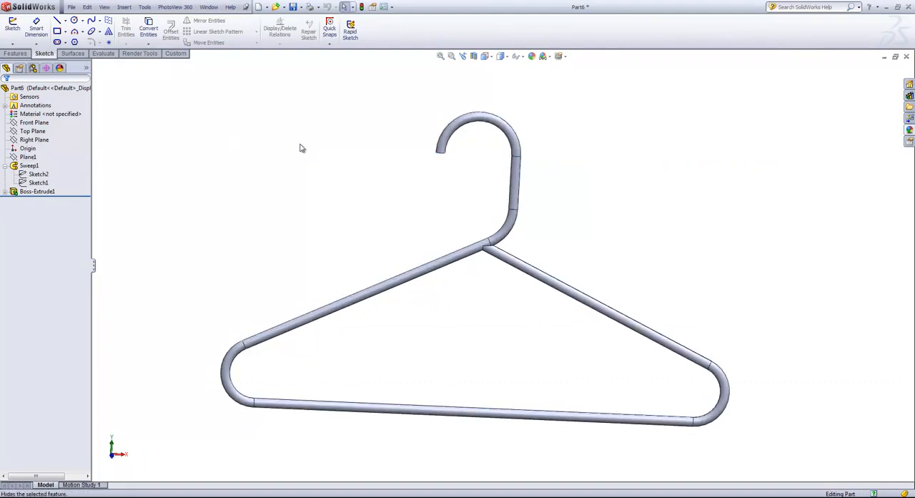
left_click(88, 68)
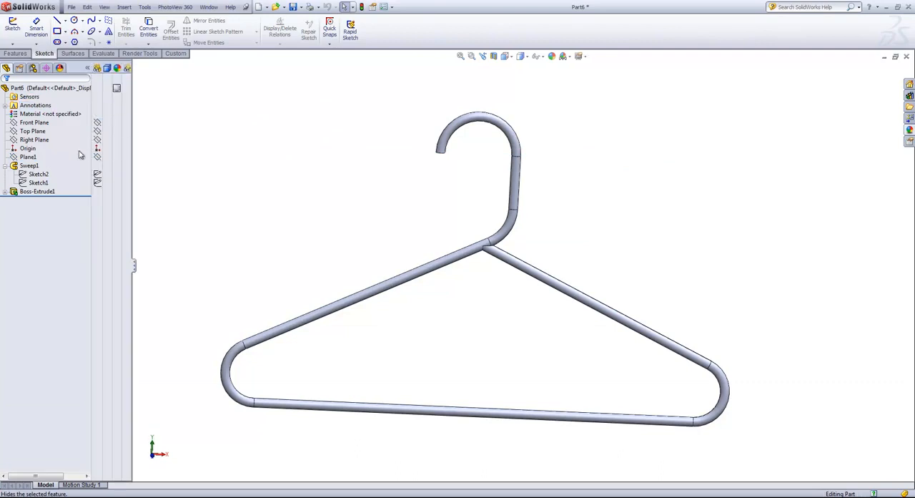
left_click(97, 183)
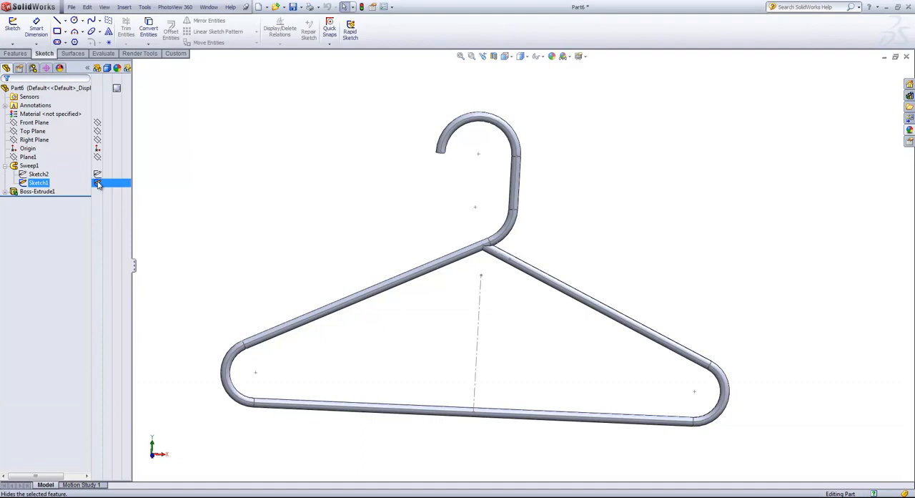
- On the Front Plane, sketch a small hook below the right arm: a vertical line about 1 in long and a 180° tangent arc of about 0.35 in radius
left_click(34, 122)
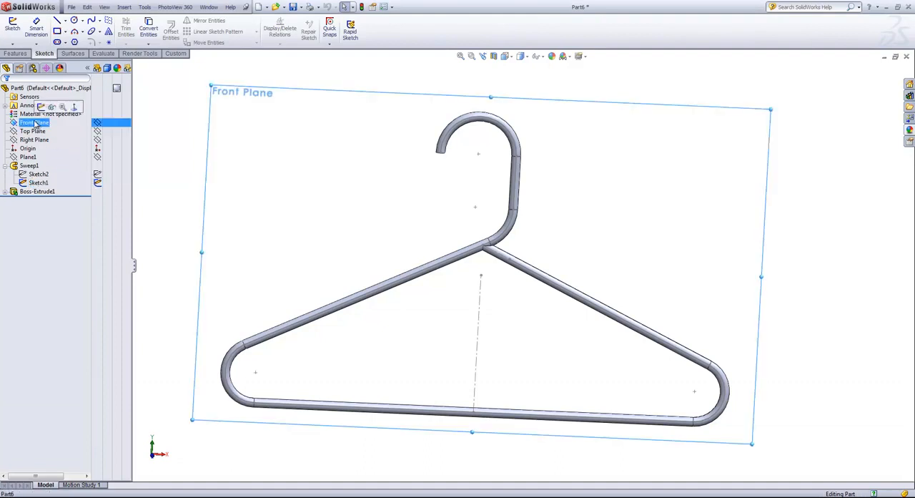
left_click(12, 26)
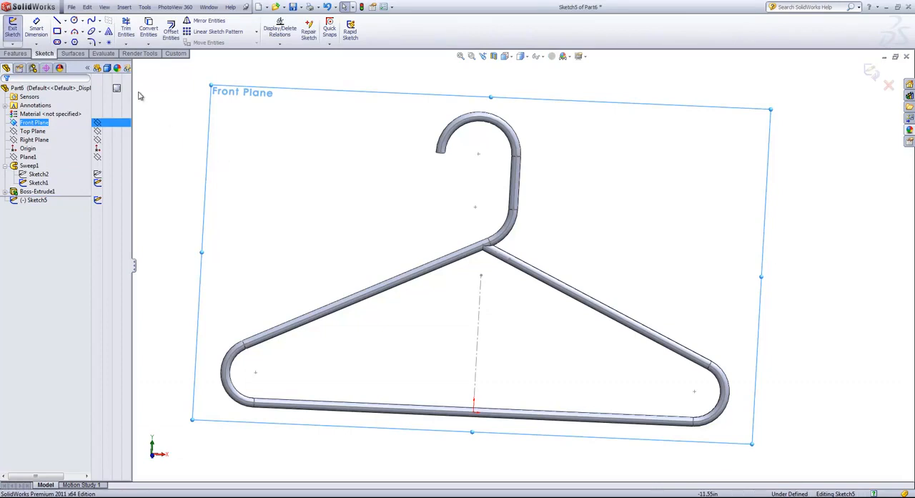
left_click(57, 21)
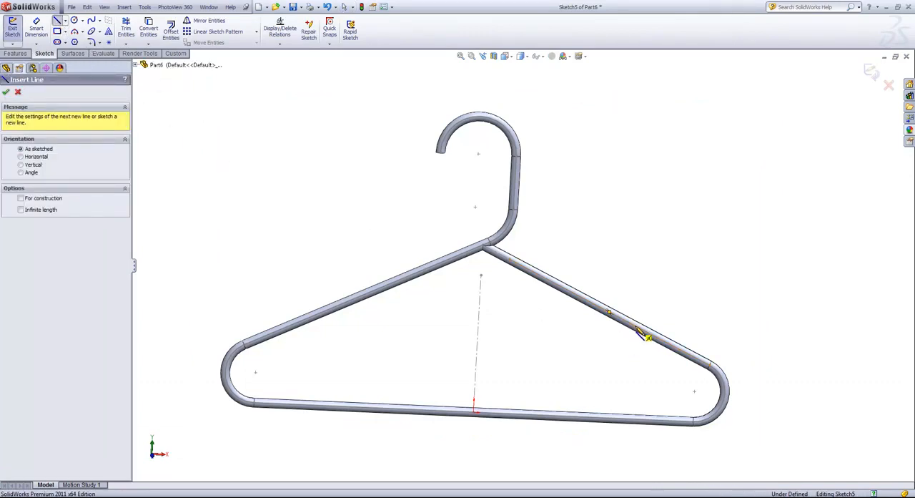
left_click(635, 326)
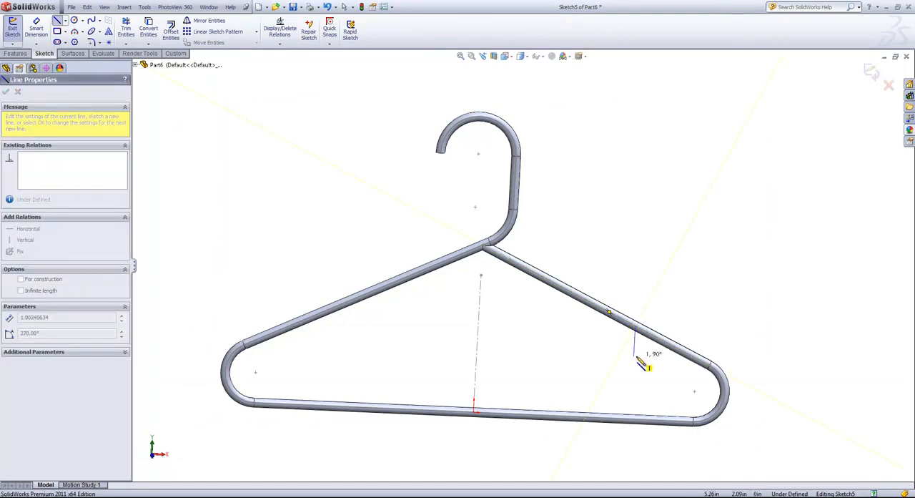
left_click(637, 358)
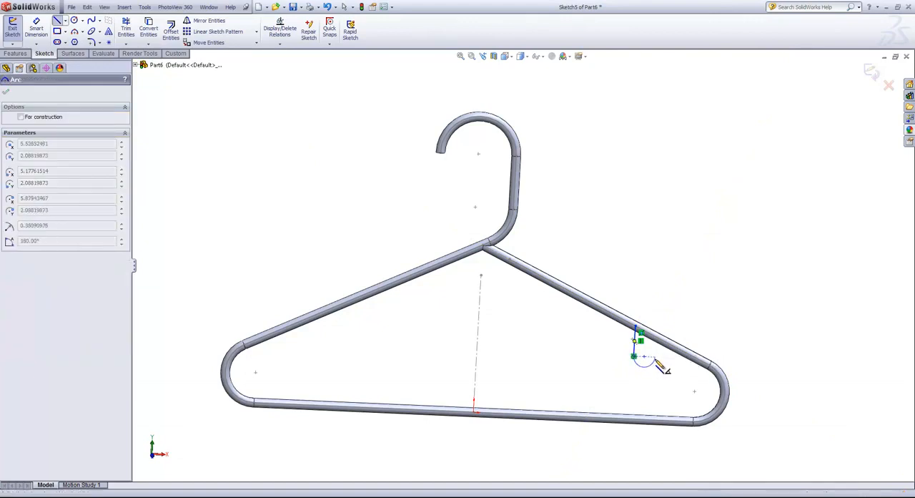
left_click(657, 365)
left_click(658, 365)
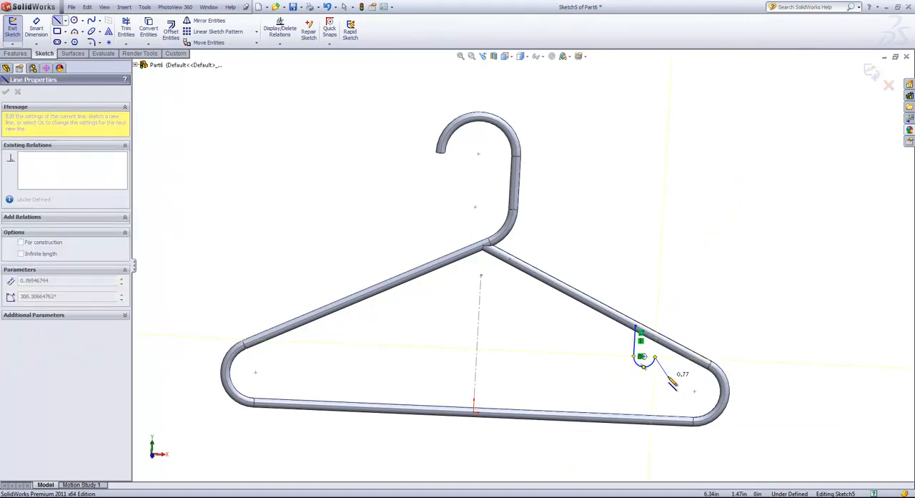
right_click(667, 359)
left_click(687, 366)
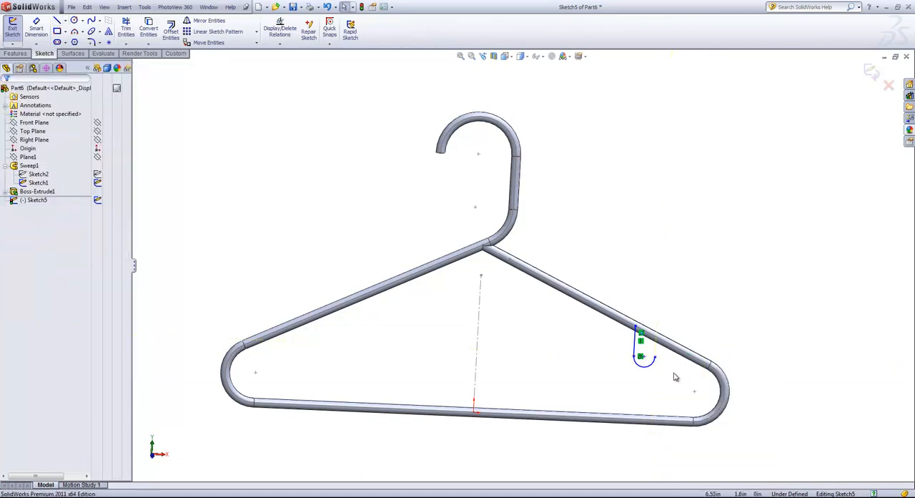
- Dimension the small hook's vertical line to 0.75 in and its arc radius to 0.25 in
key("s")
left_click(680, 381)
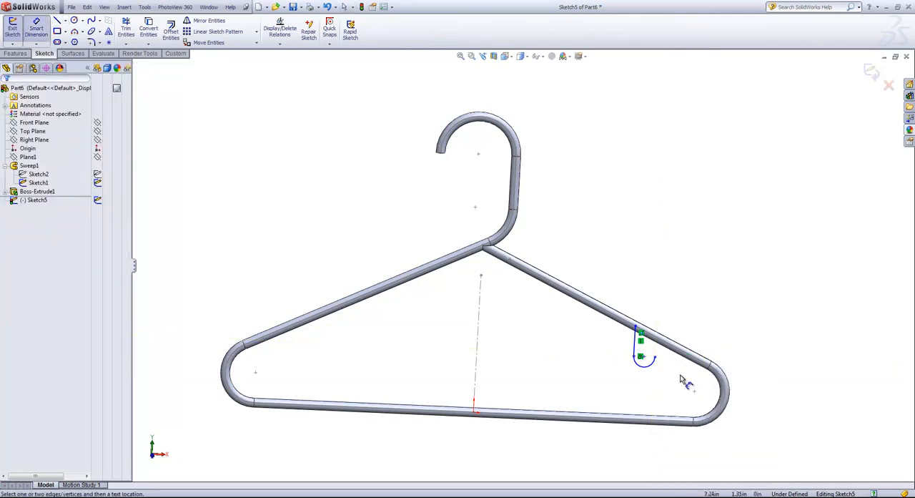
left_click(635, 341)
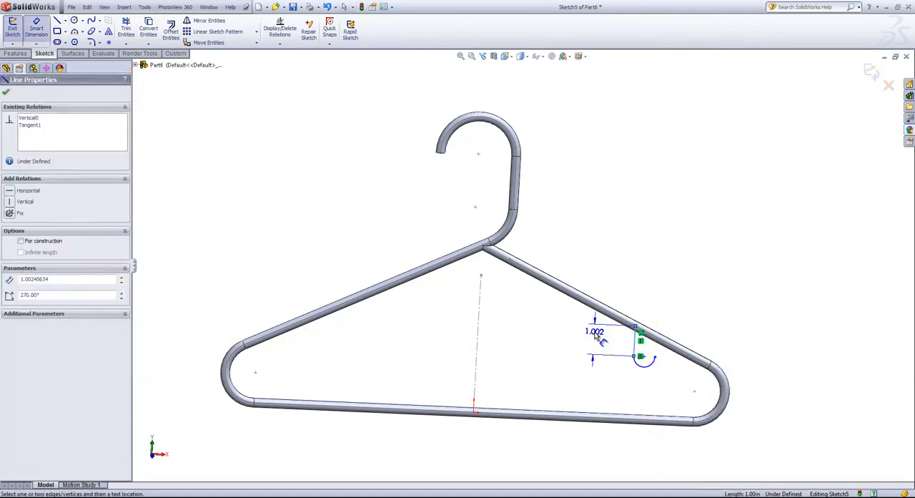
left_click(596, 339)
type(".75")
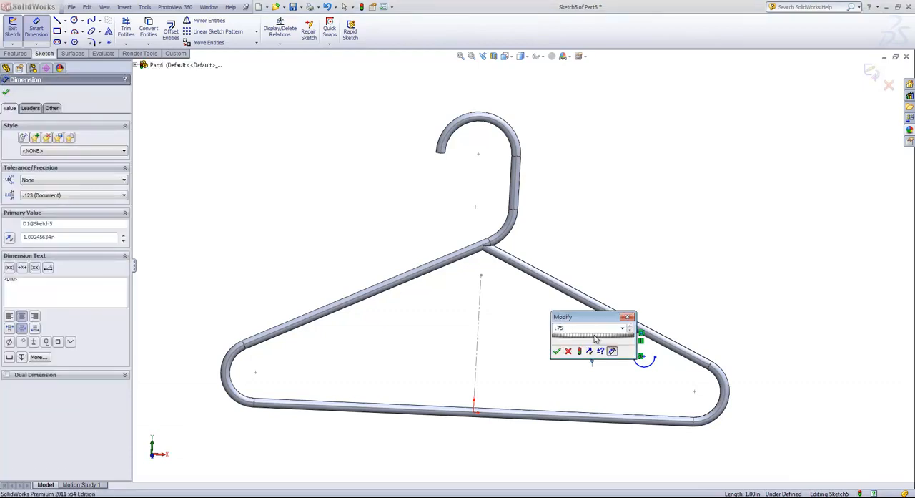
key("Return")
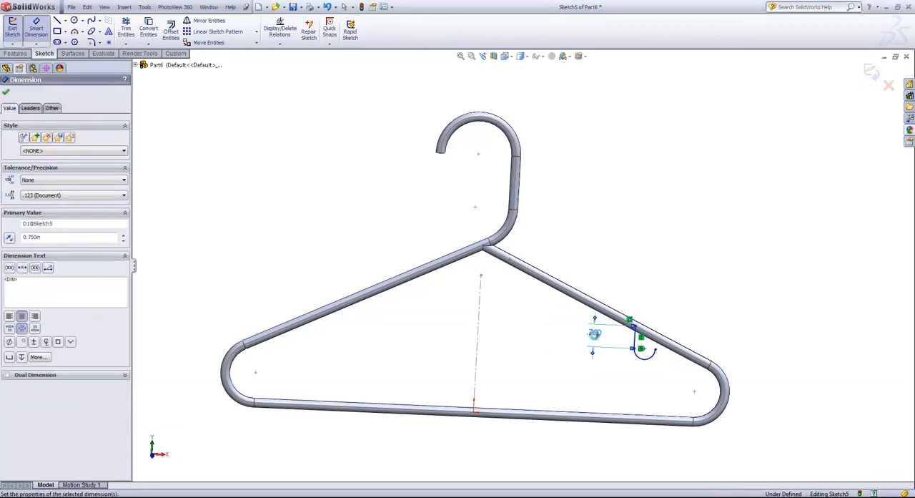
left_click(650, 371)
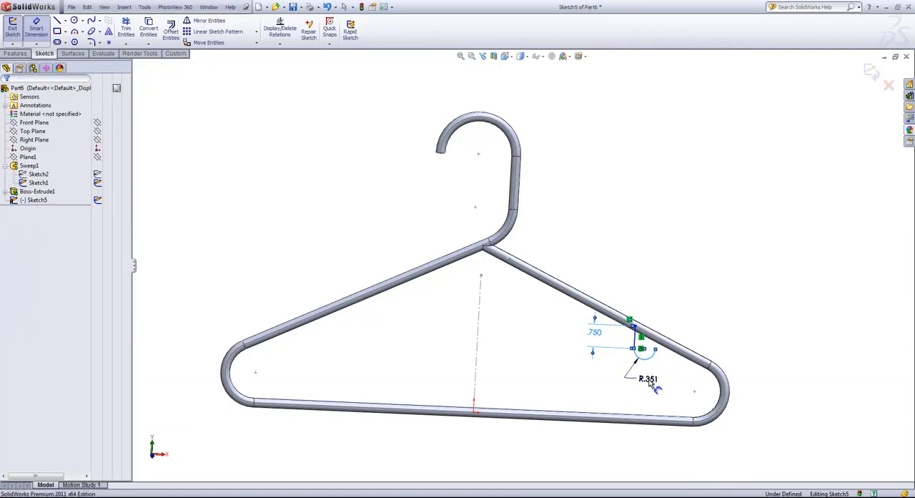
left_click(651, 384)
type(".25")
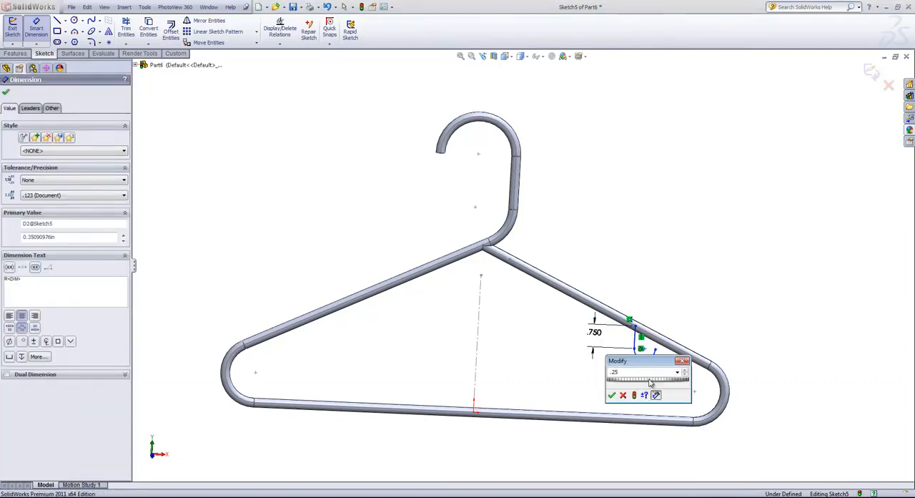
key("Return")
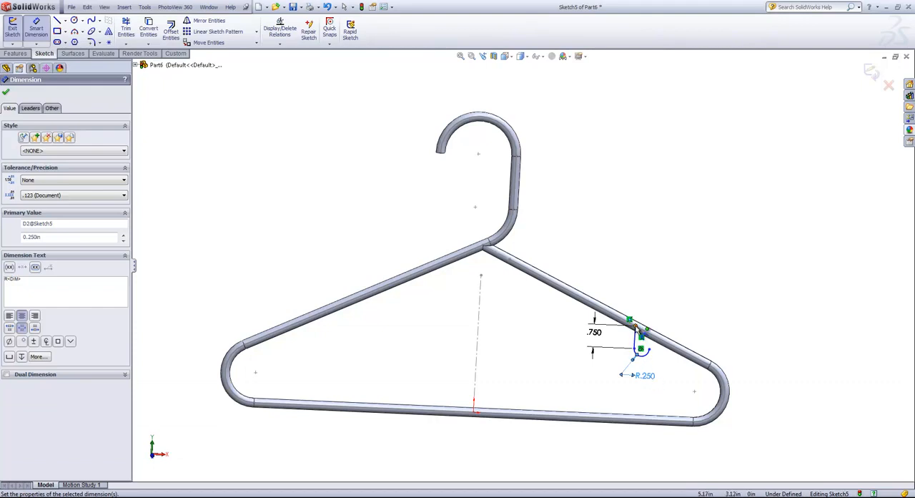
- Dimension the distance from the hook line's upper endpoint to the hanger's apex point as 5.5 in
left_click(643, 334)
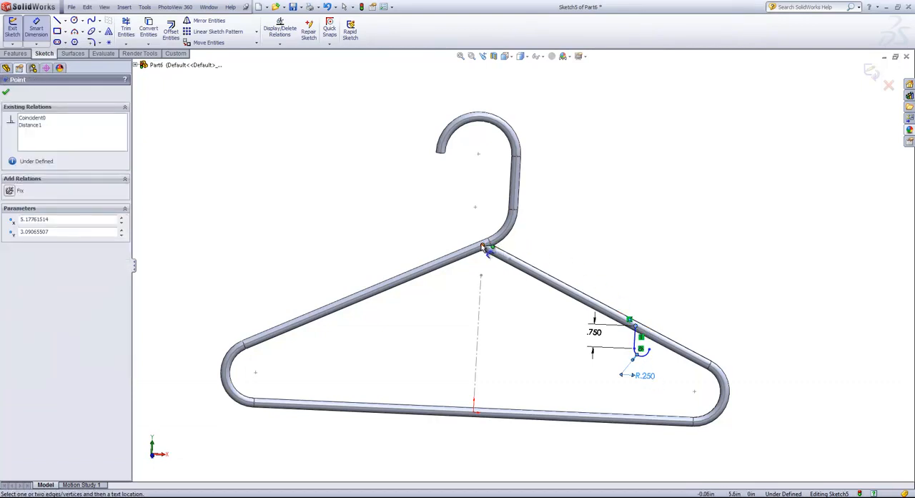
left_click(484, 247)
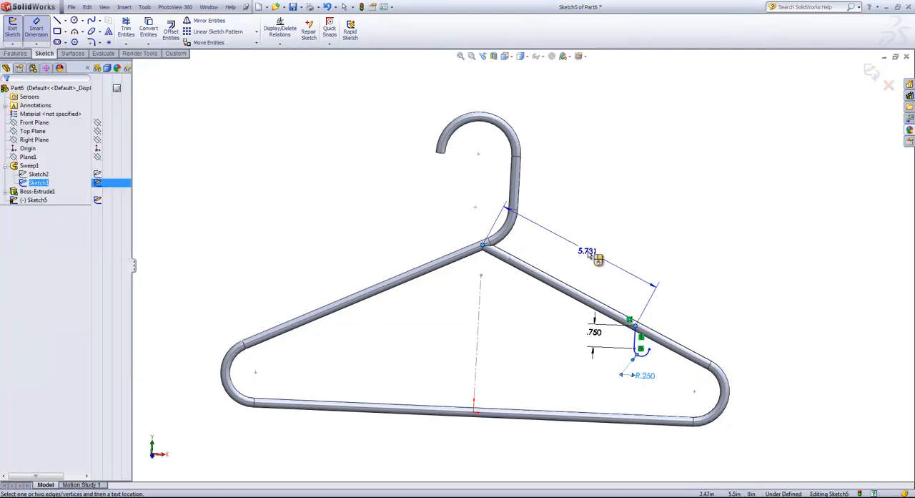
left_click(589, 254)
type("5.5")
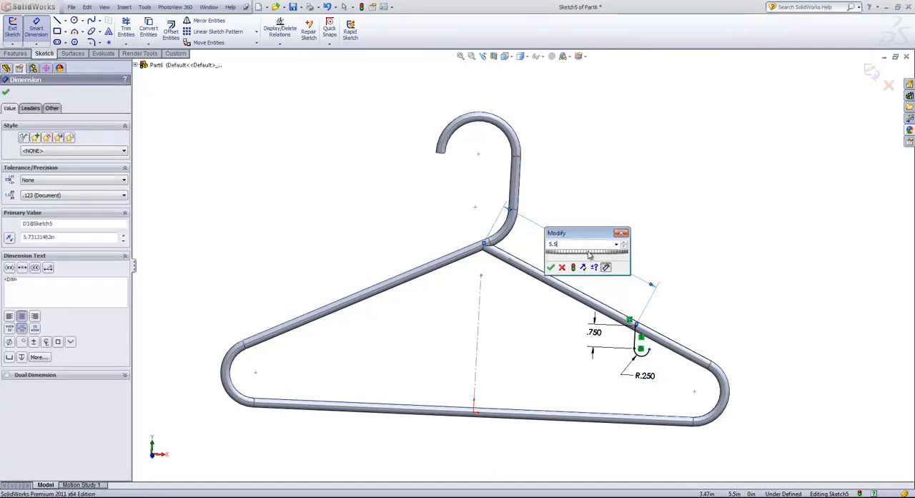
key("Return")
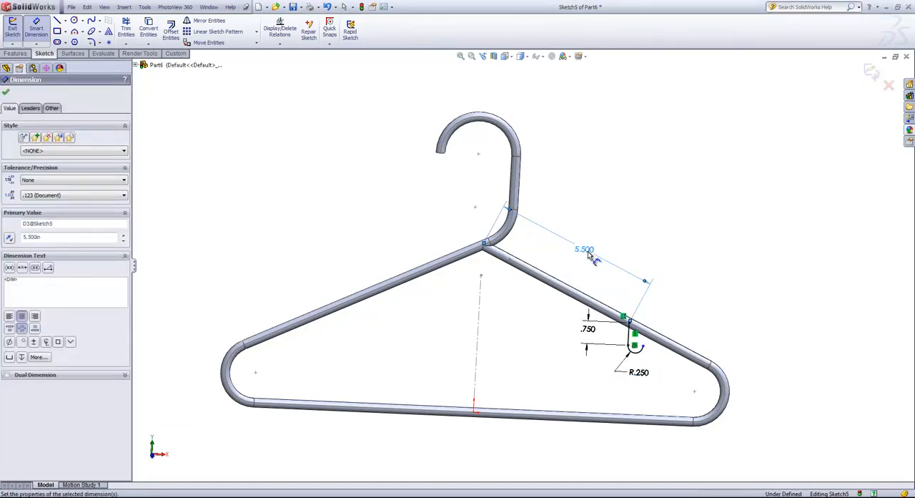
right_click(646, 261)
left_click(659, 262)
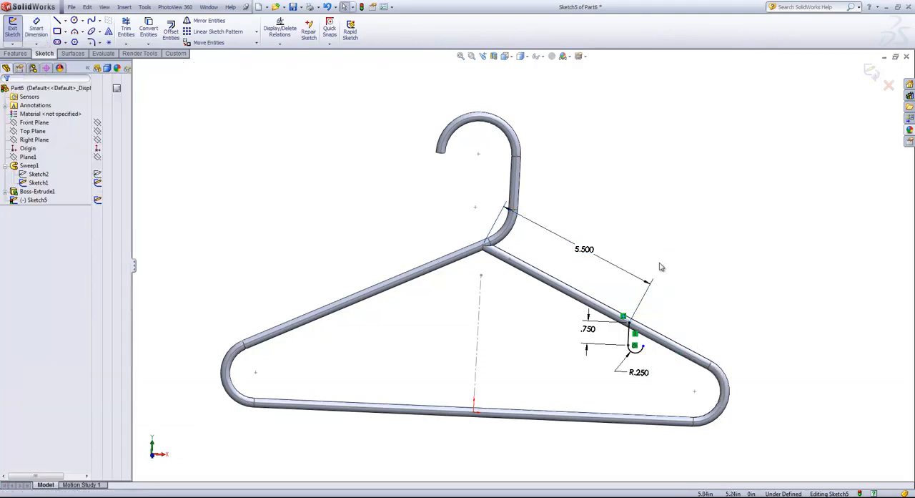
- Make the hook arc's two endpoints horizontal to each other and close the sketch
scroll(656, 359, "down", 1)
scroll(651, 354, "down", 2)
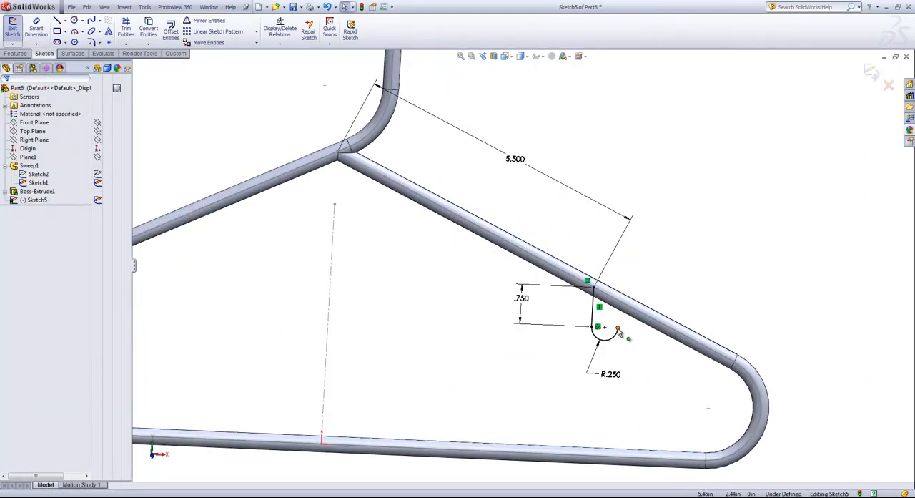
left_click(619, 331)
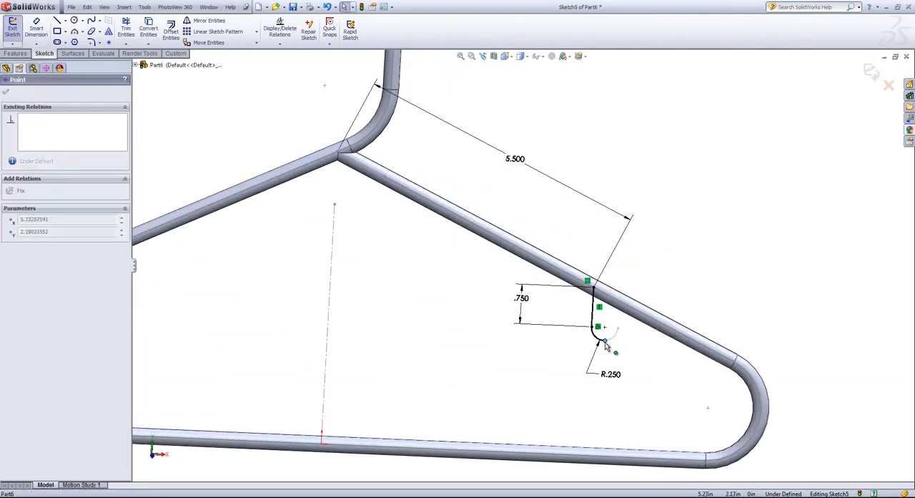
mouse_move(618, 322)
left_mouse_down()
mouse_move(617, 348)
mouse_move(619, 330)
left_mouse_up()
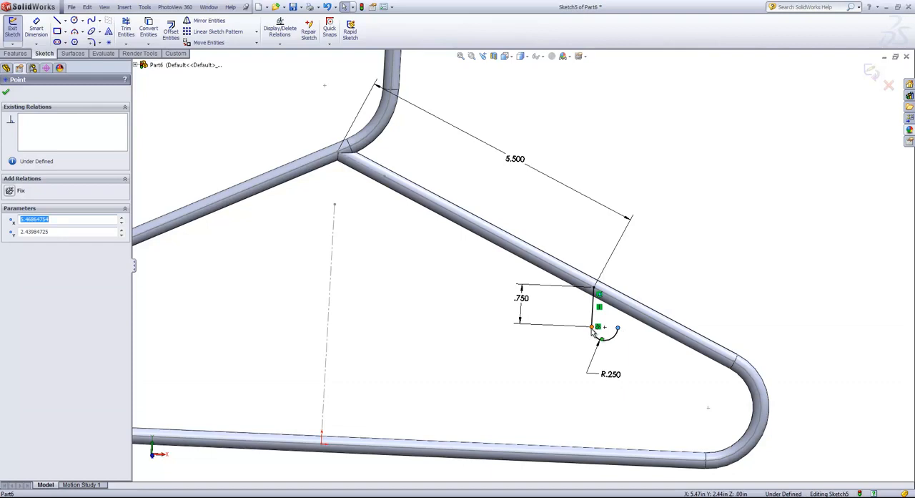
left_click(598, 293, "ctrl")
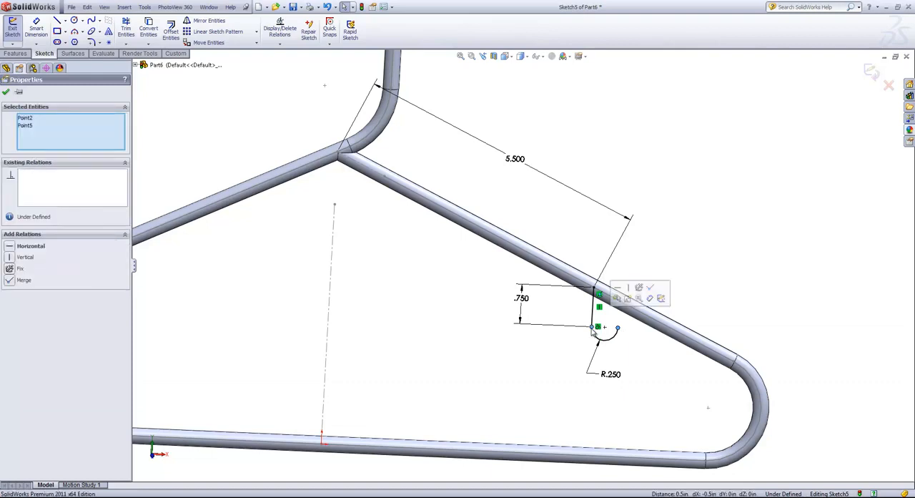
left_click(619, 290)
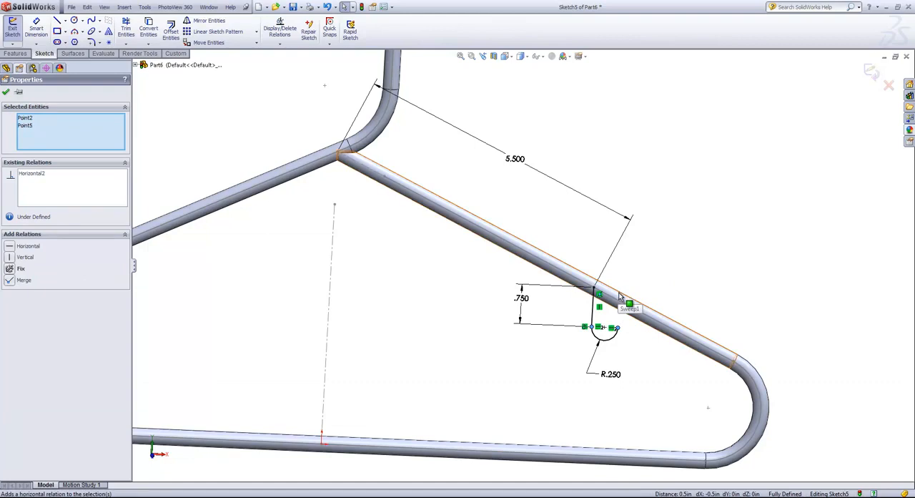
left_click(873, 71)
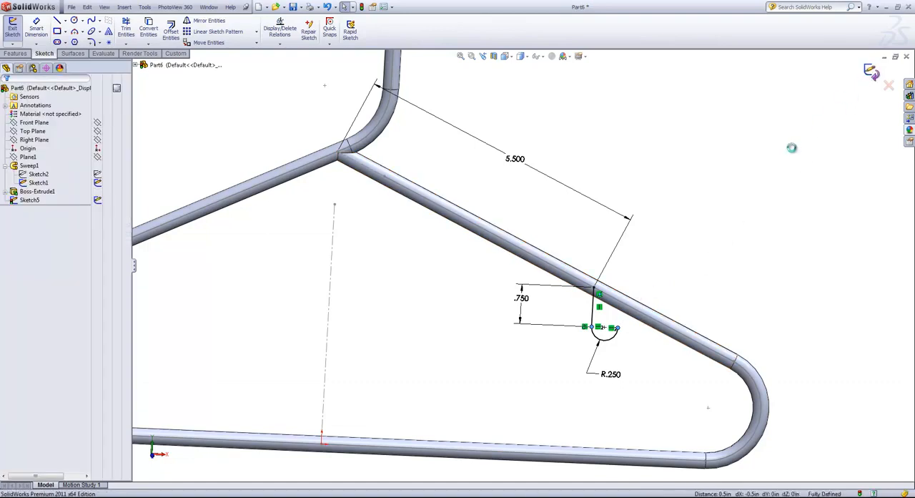
left_click(670, 279)
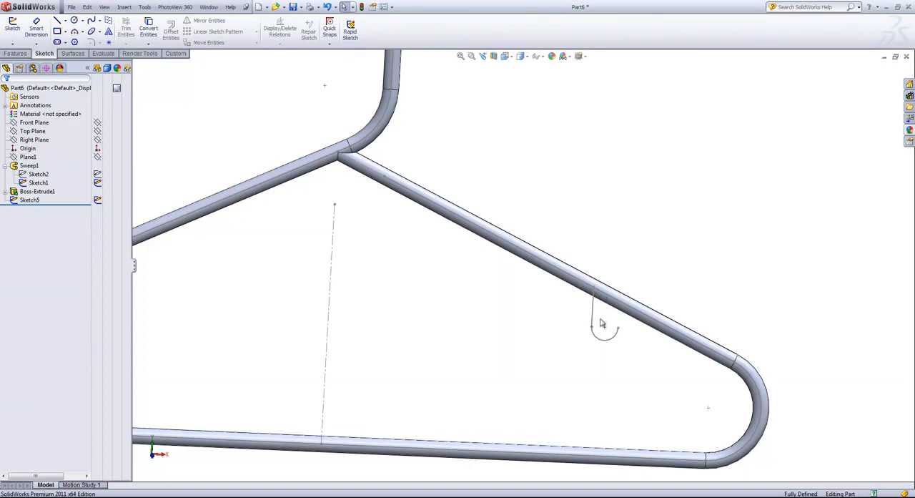
- Create a reference plane perpendicular to the hook's arc and coincident with the arc's free endpoint
key("s")
left_click(587, 354)
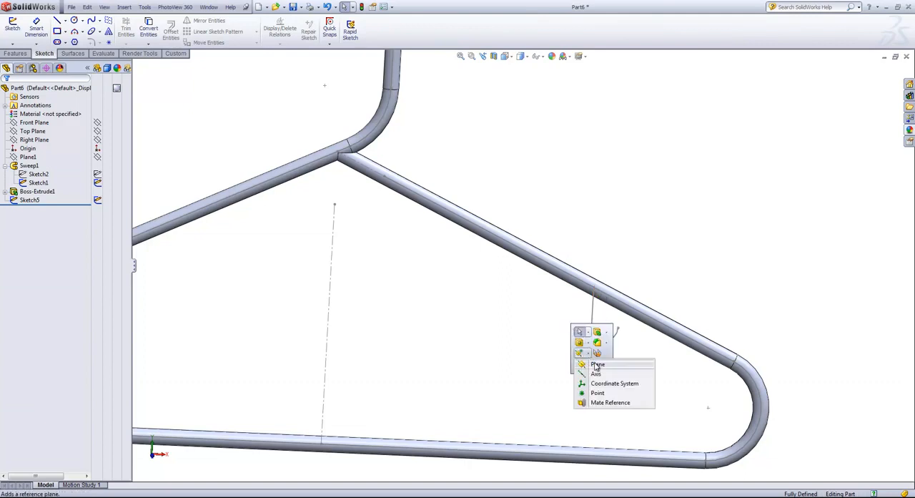
left_click(597, 366)
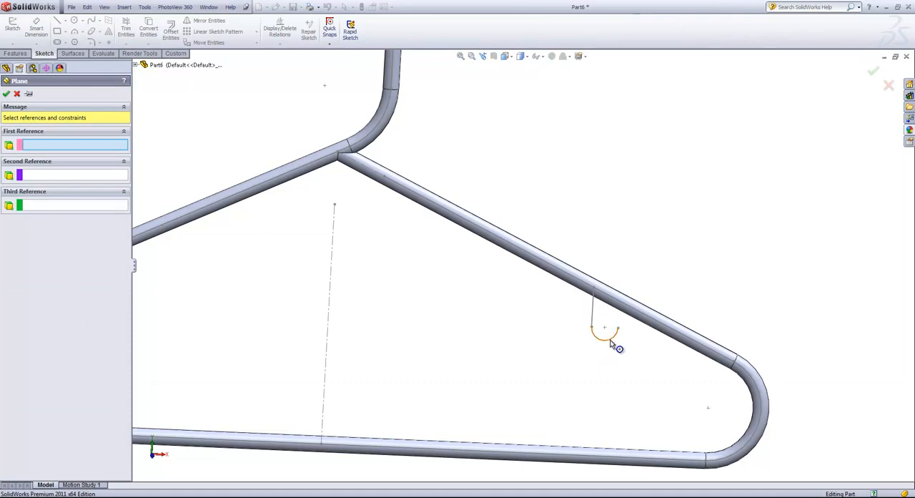
left_click(611, 344)
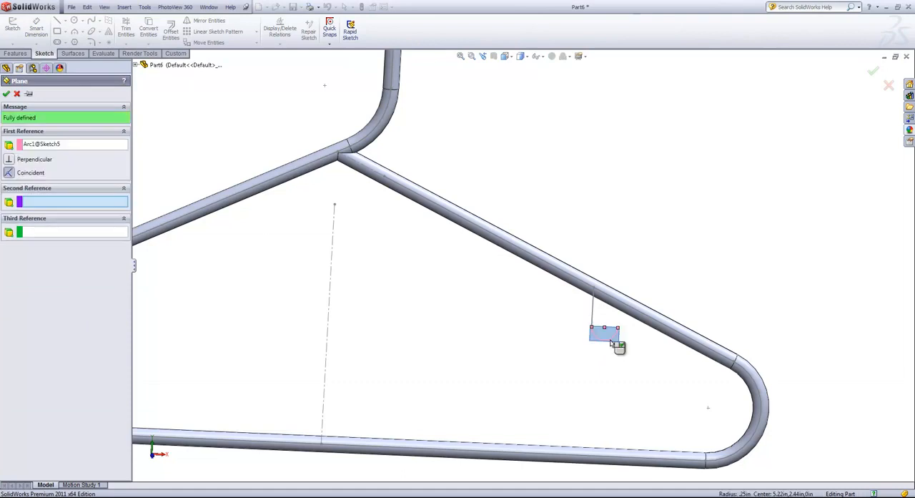
left_click(619, 330)
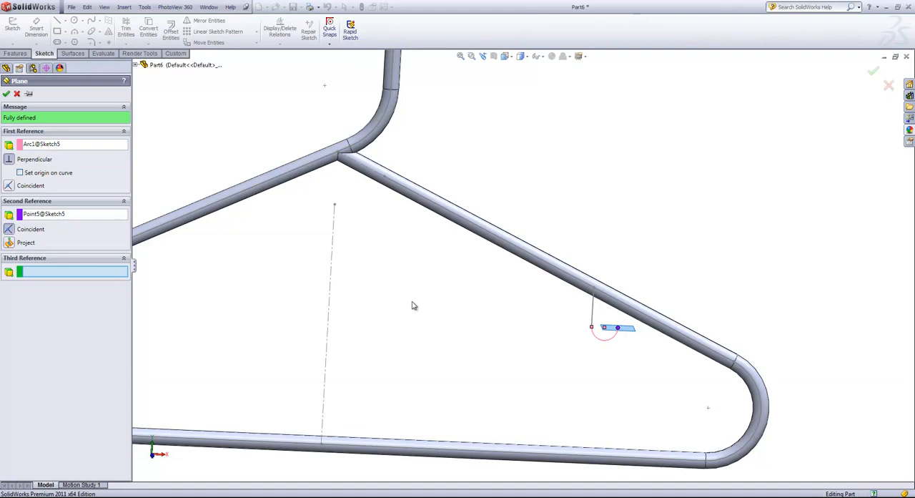
left_click(6, 95)
- On the new plane at the hook's tip, sketch a circle of about 0.13 in radius centred on the arc's free endpoint
middle_click_drag(631, 346, 630, 363)
left_click(616, 329)
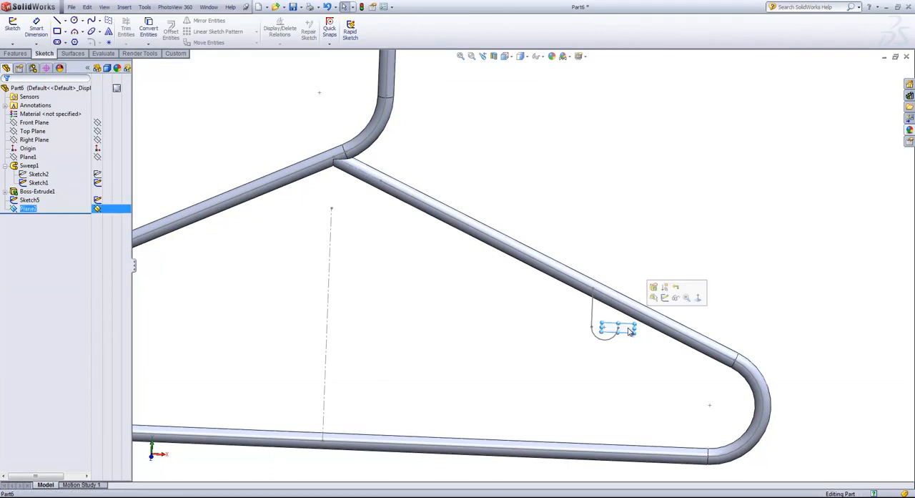
left_click(666, 304)
key("s")
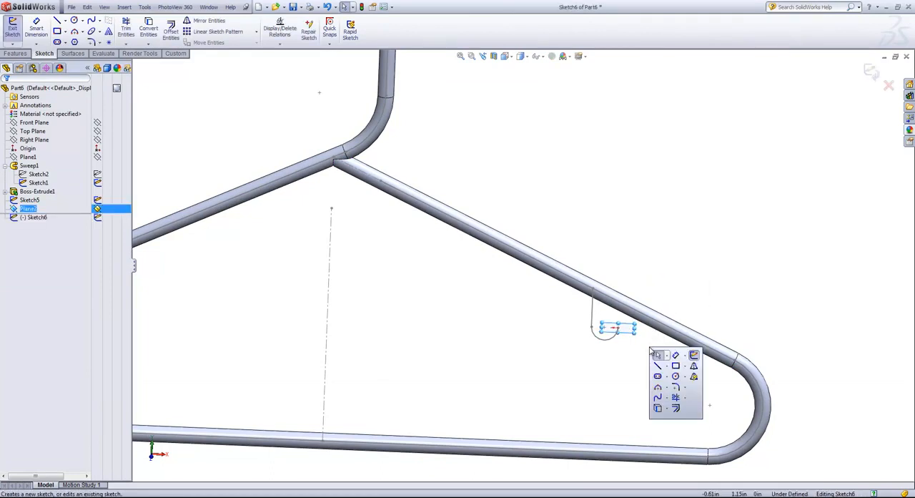
left_click(676, 376)
scroll(598, 313, "down", 3)
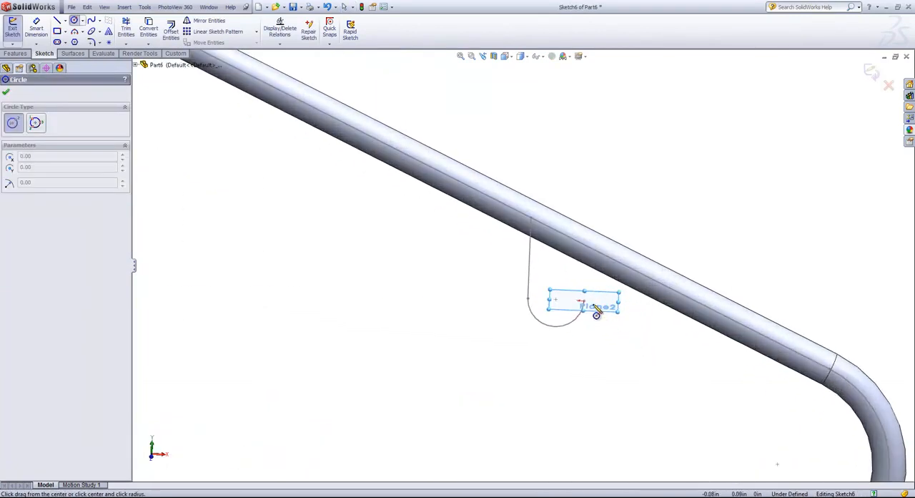
left_click(583, 301)
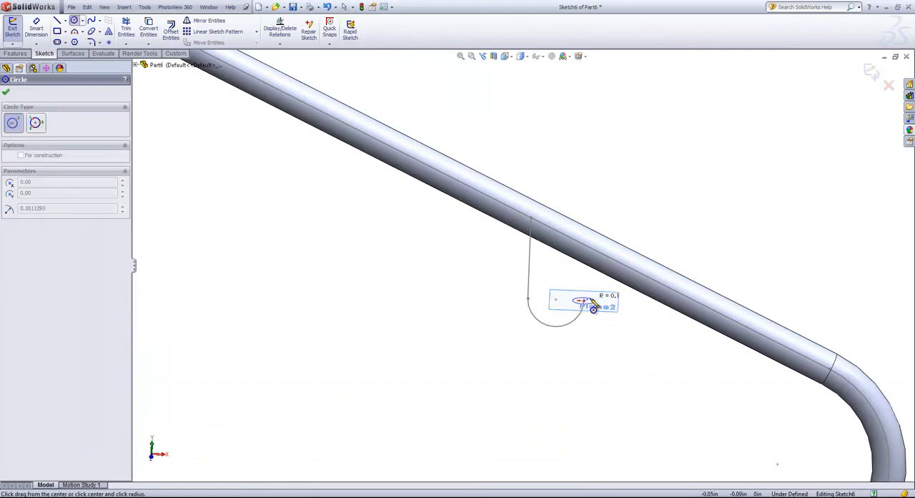
left_click(595, 308)
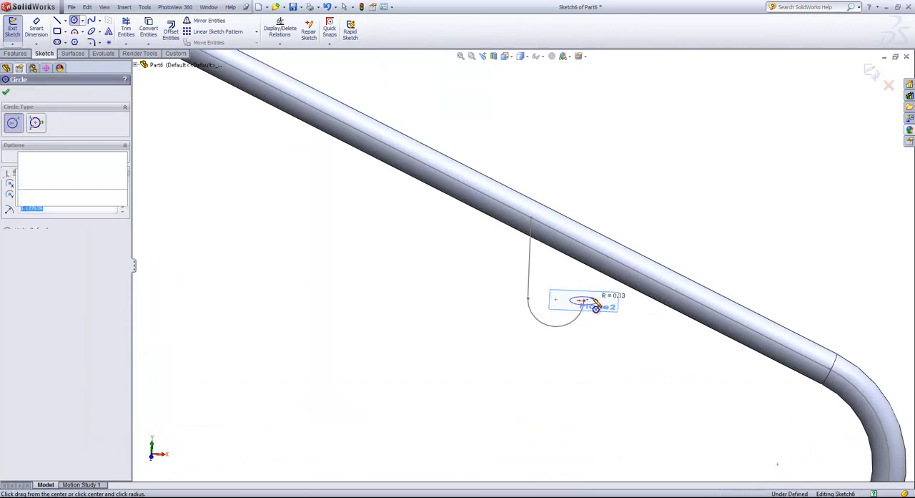
- Set the profile circle's diameter to 0.125 in and close the sketch
key("s")
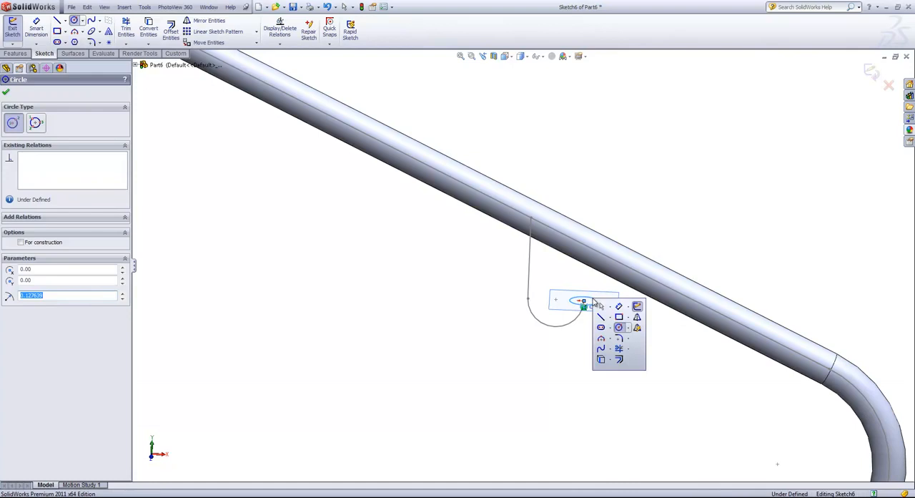
left_click(620, 306)
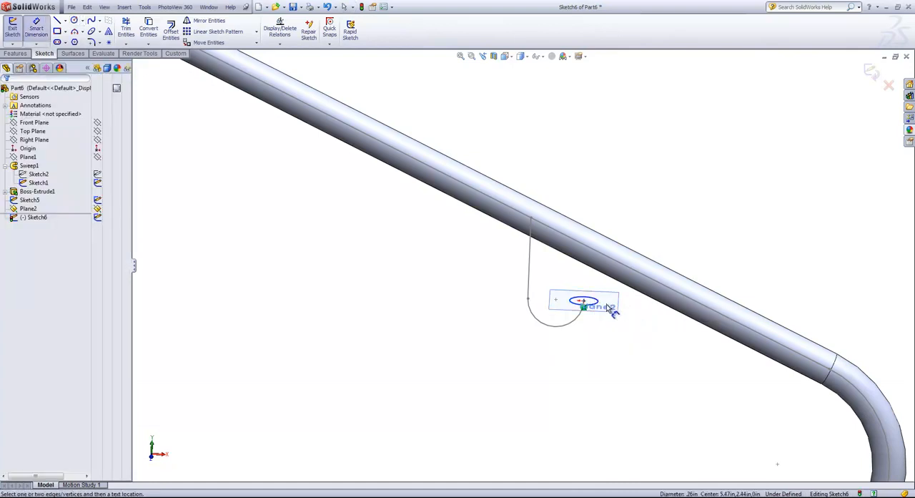
left_click(605, 306)
left_click(627, 346)
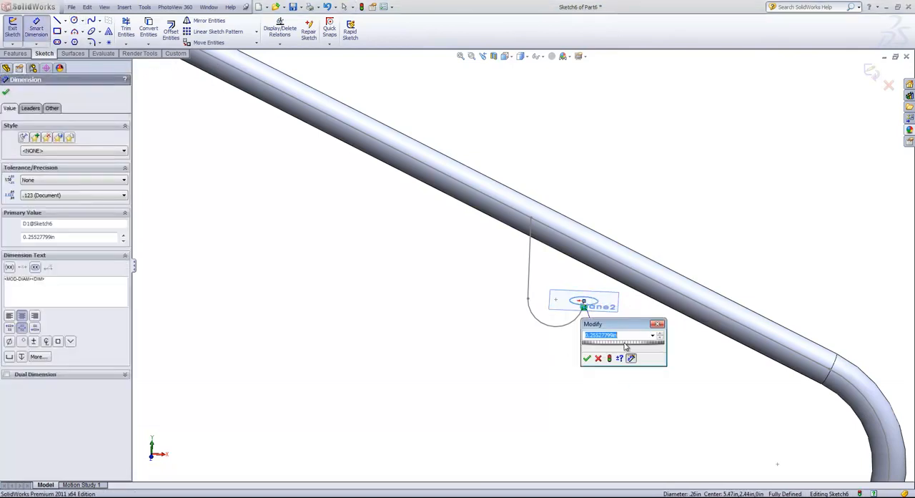
type(".")
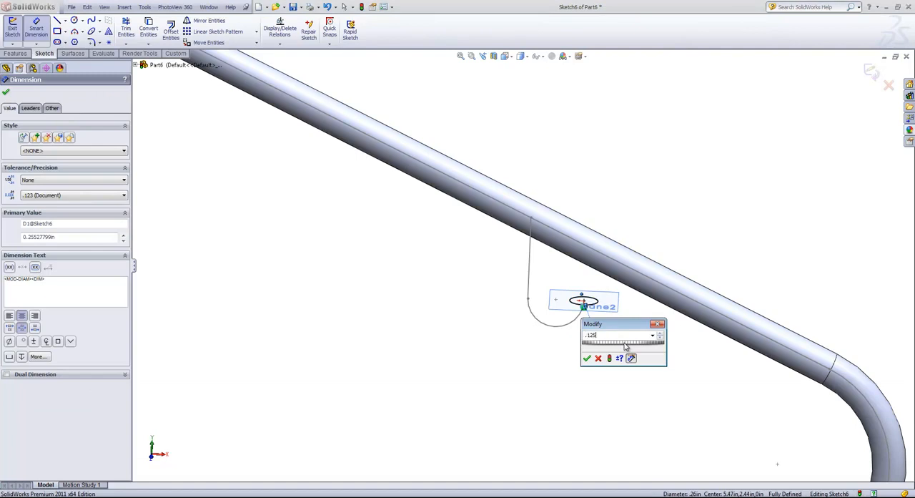
type("125")
key("Return")
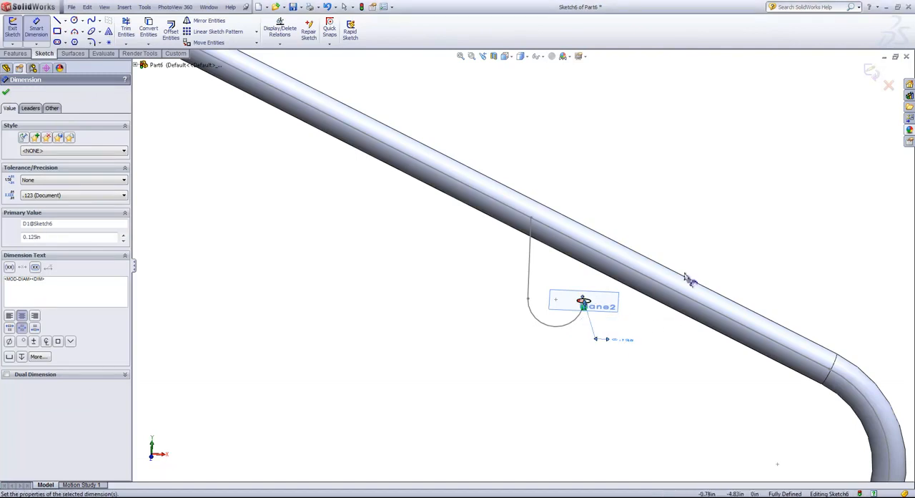
left_click(872, 71)
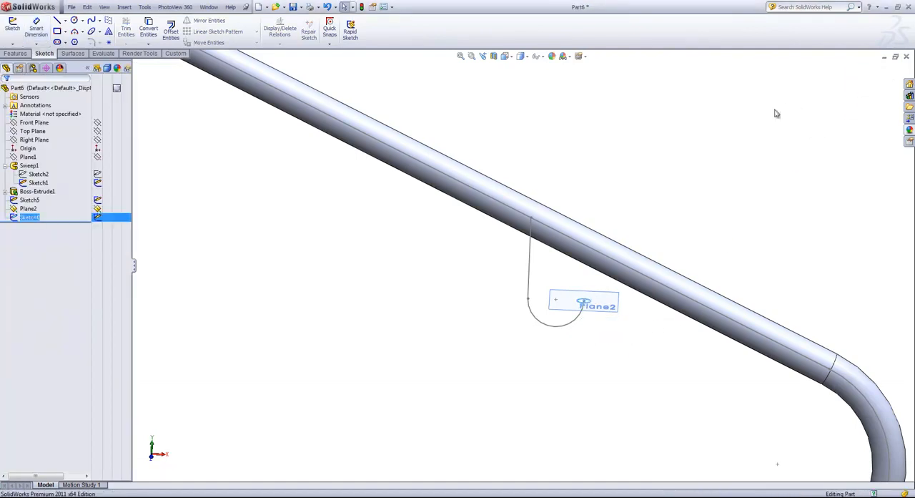
left_click(600, 122)
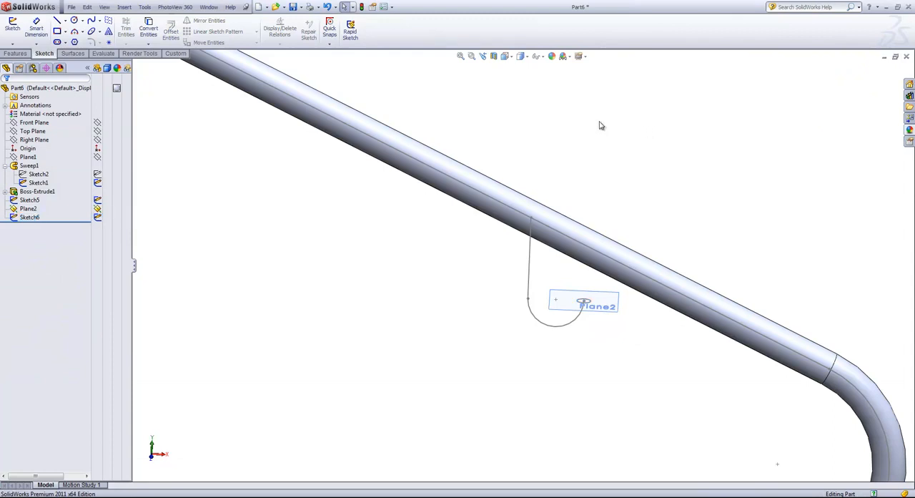
- Hide the plane at the small hook's tip and sweep the circular profile along the J-shaped path to form the strap hook
left_click(604, 305)
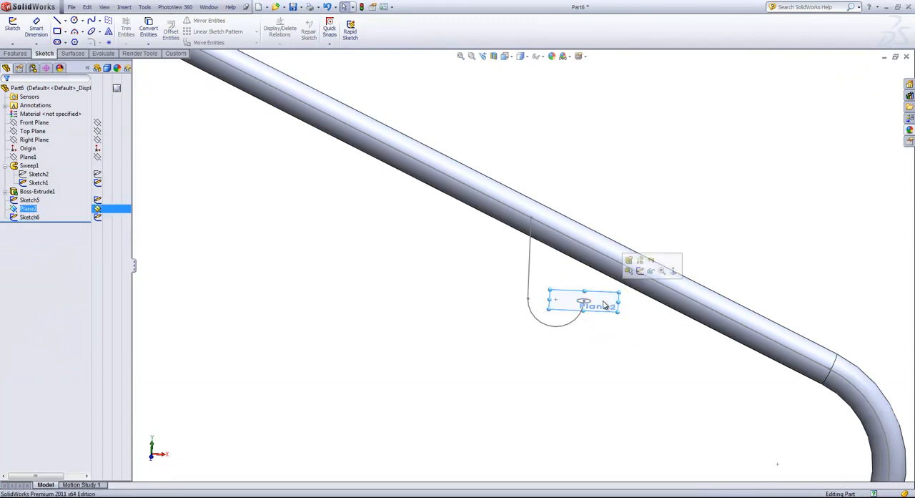
left_click(651, 271)
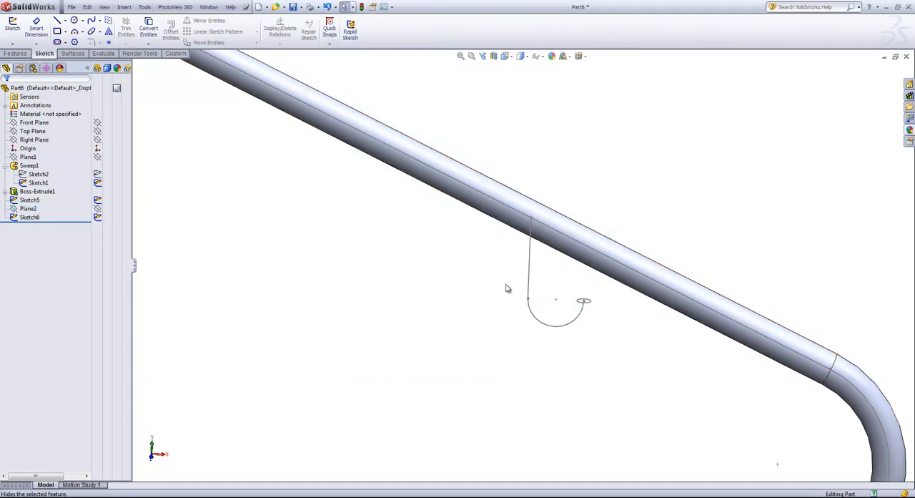
left_click(15, 53)
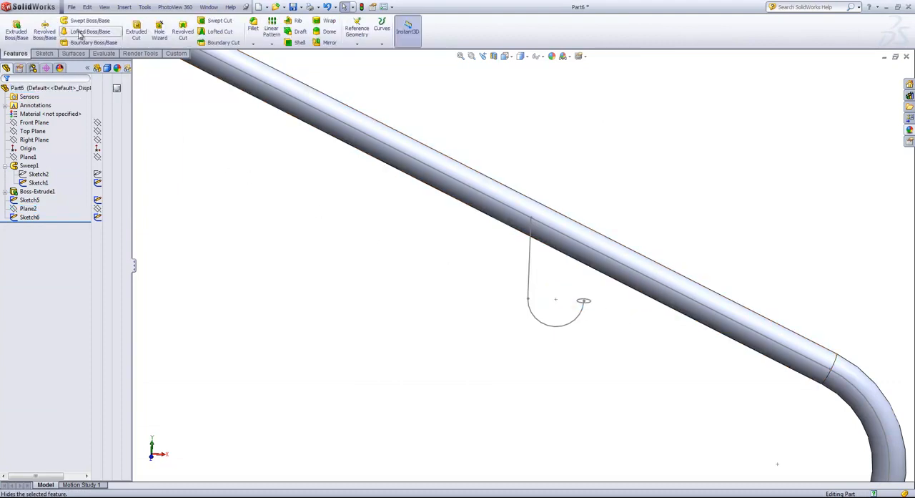
left_click(89, 20)
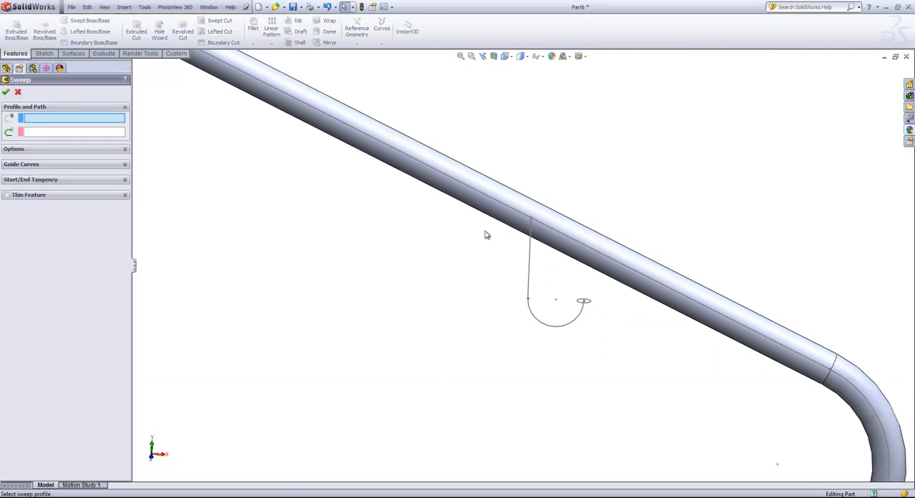
left_click(588, 308)
left_click(578, 323)
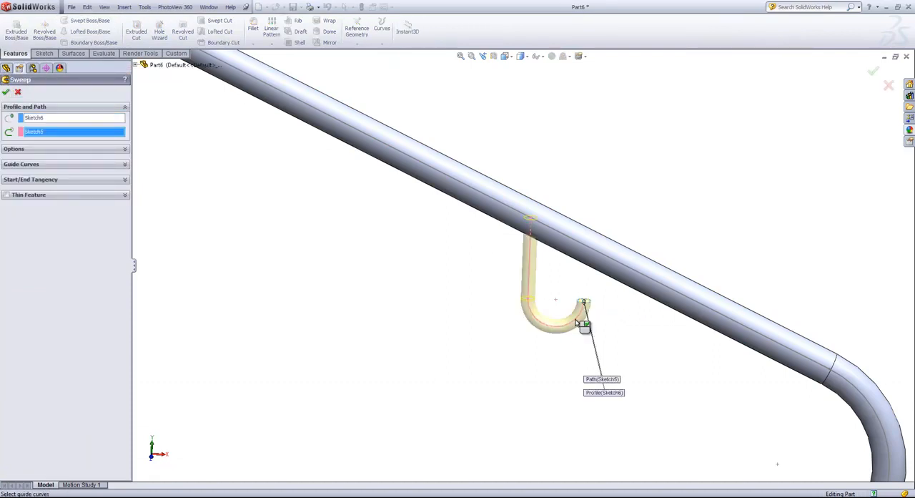
left_click(872, 71)
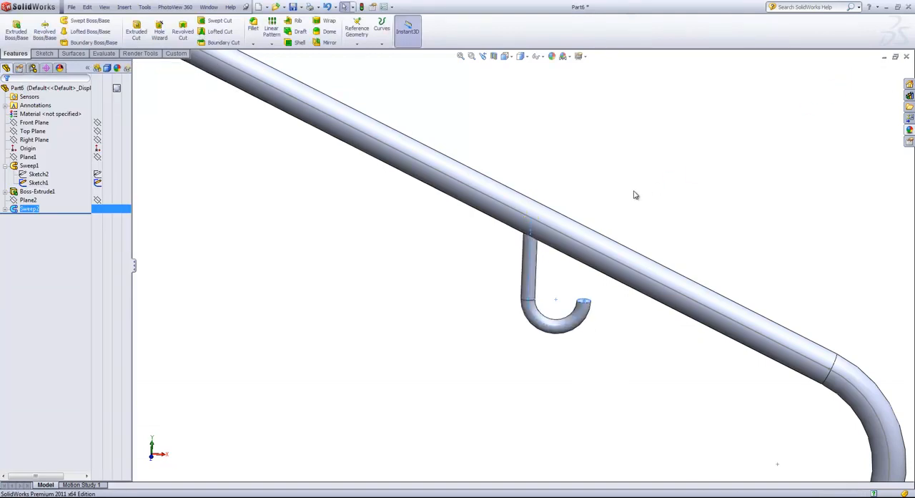
- Start a new sketch on the Front Plane for rounding the free end of the hanger's main hook
scroll(635, 207, "up", 4)
scroll(532, 298, "down", 5)
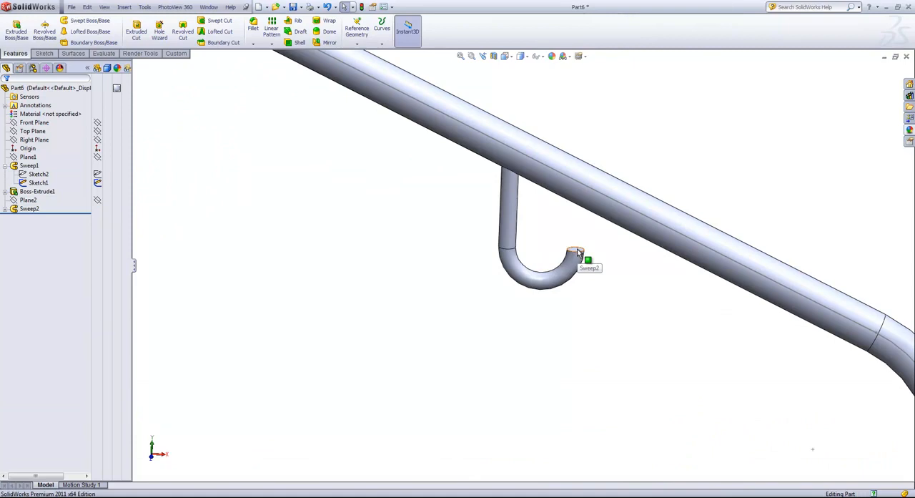
scroll(565, 265, "up", 5)
scroll(515, 268, "up", 1)
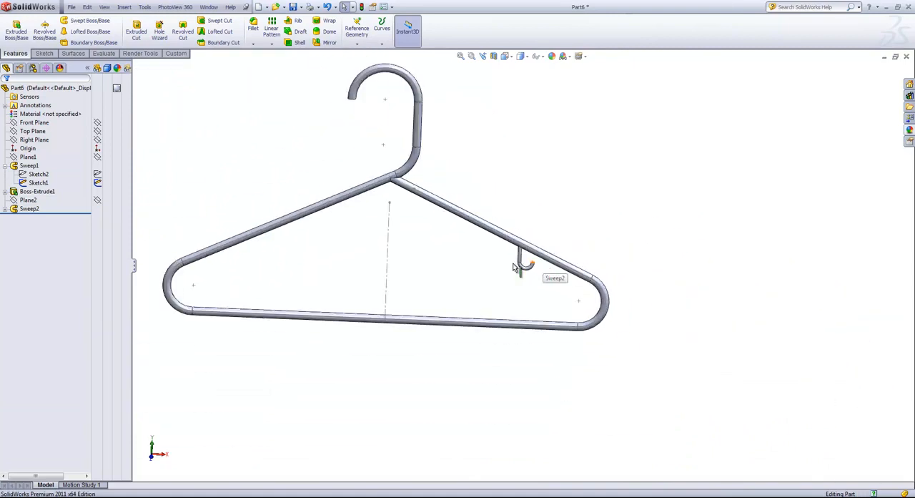
scroll(400, 171, "down", 2)
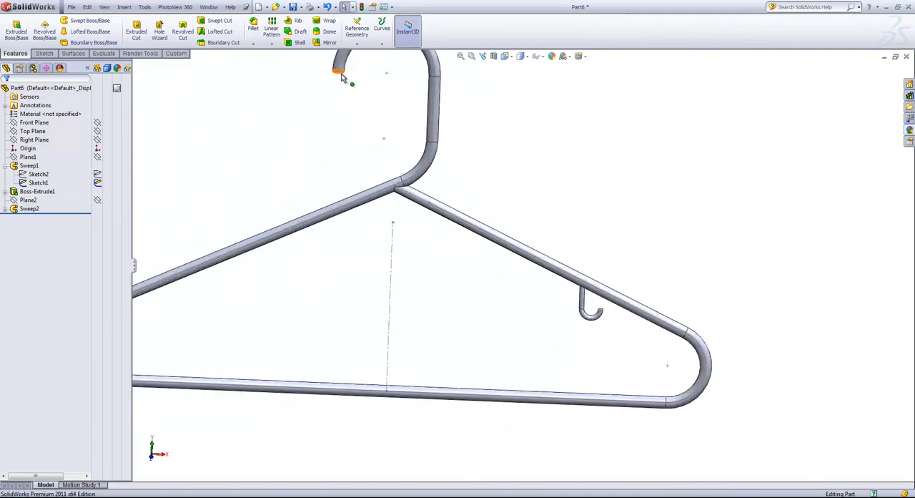
middle_click_drag(380, 143, 363, 130)
scroll(363, 134, "up", 3)
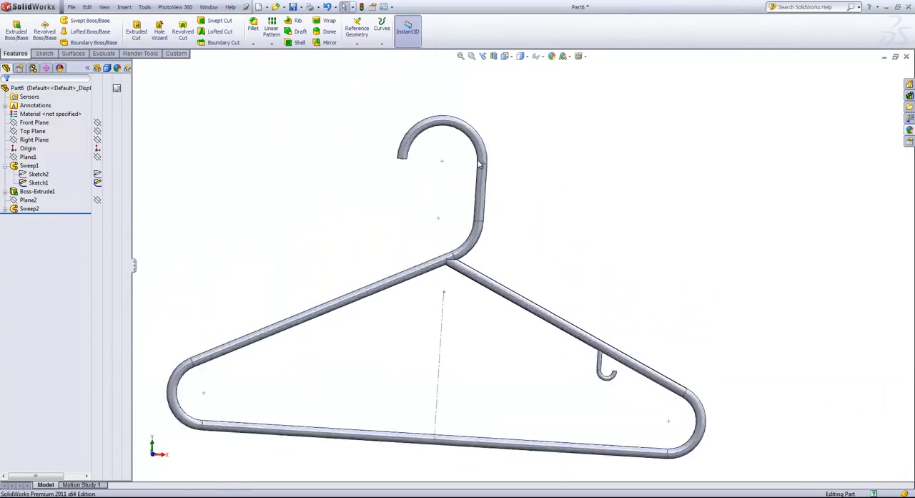
scroll(428, 183, "down", 4)
left_click(40, 123)
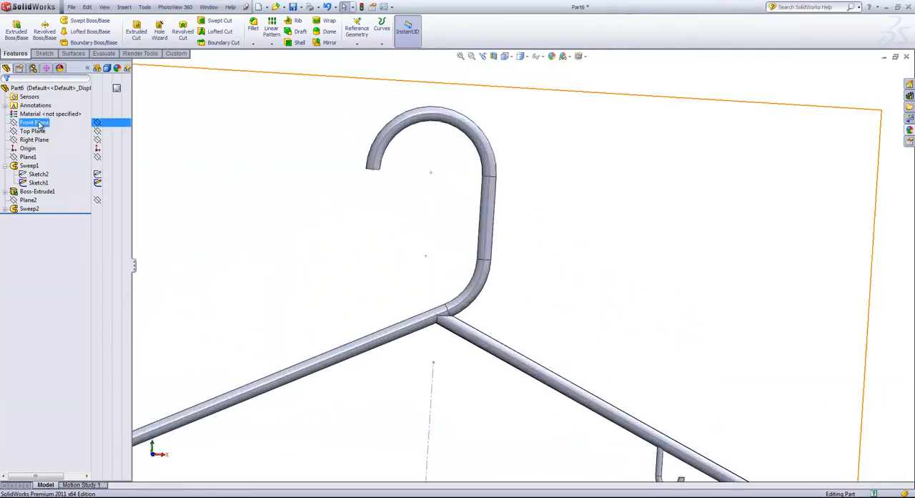
left_click(21, 125)
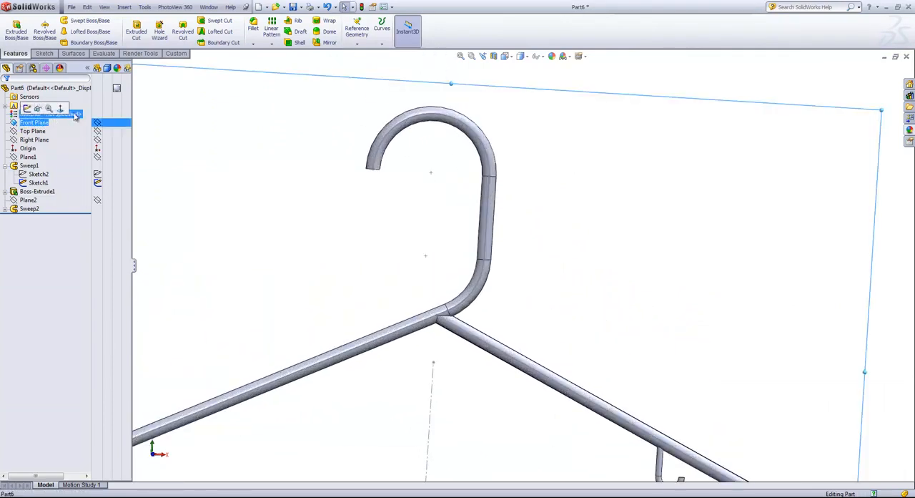
left_click(43, 53)
left_click(12, 29)
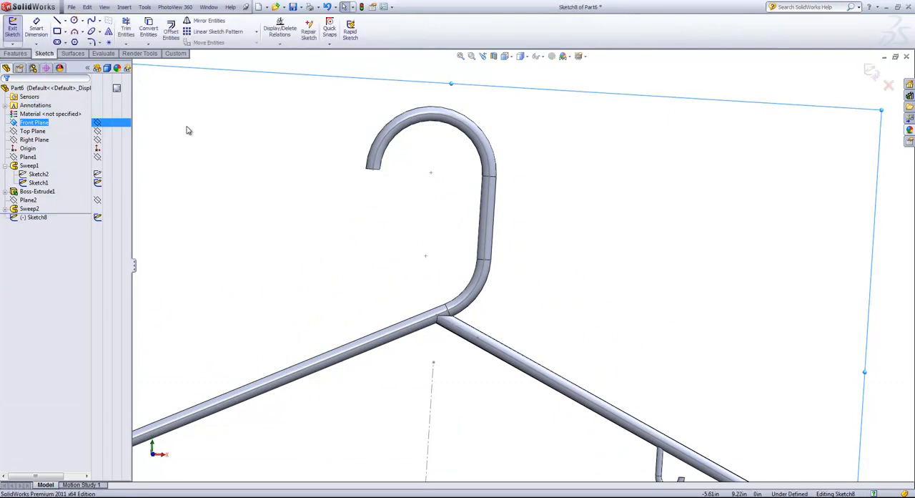
left_click(18, 54)
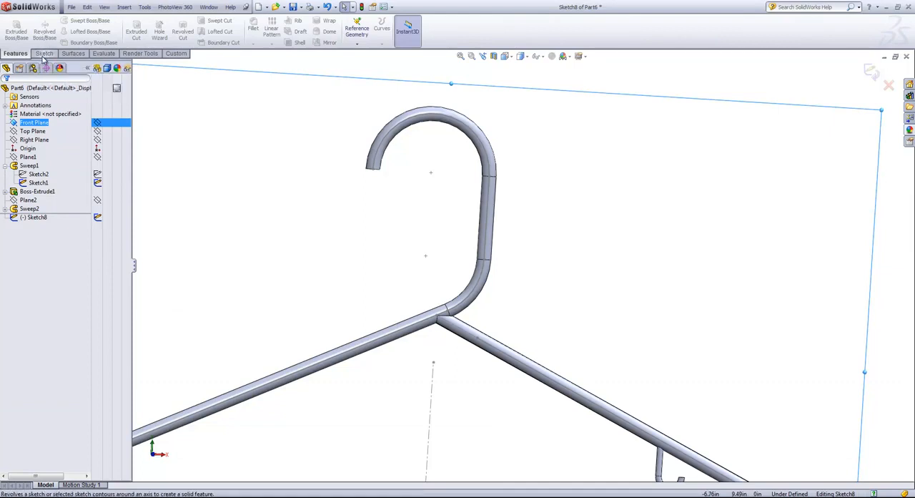
left_click(44, 54)
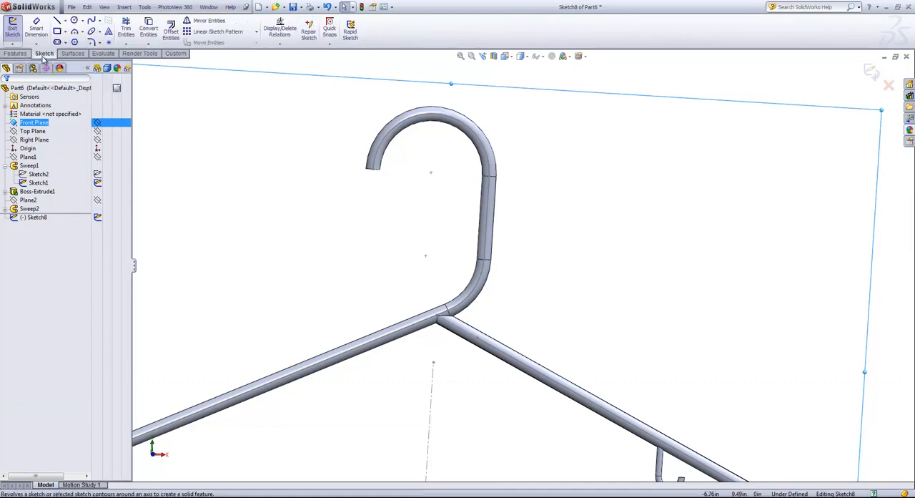
- Sketch a circle of about 0.17 in radius centred on the middle of the main hook's flat end
left_click(73, 20)
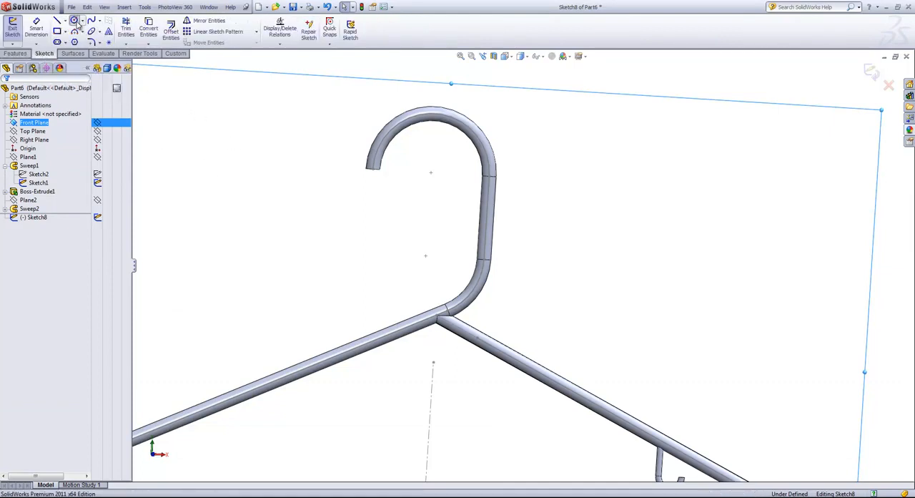
left_click(373, 168)
left_click(384, 180)
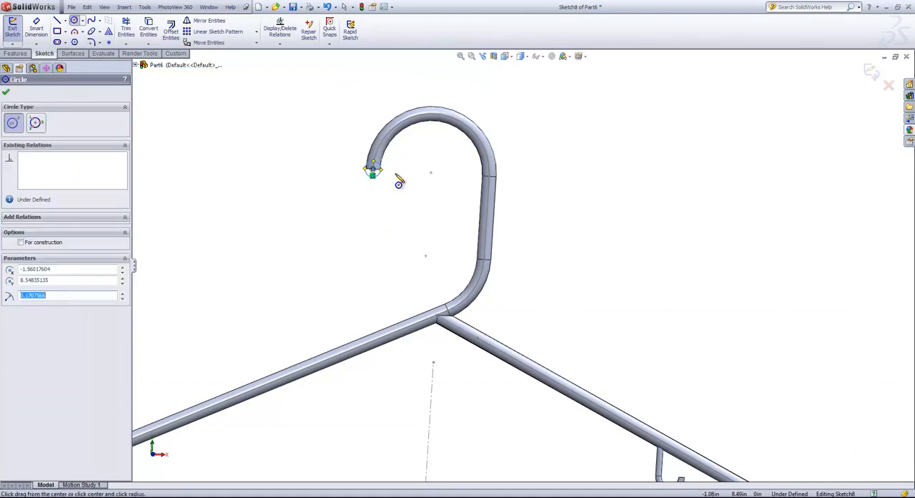
right_click(397, 177)
left_click(409, 181)
- Try to make the circle tangent to the flat end edge of the main hook, and undo that relation
scroll(381, 176, "down", 1)
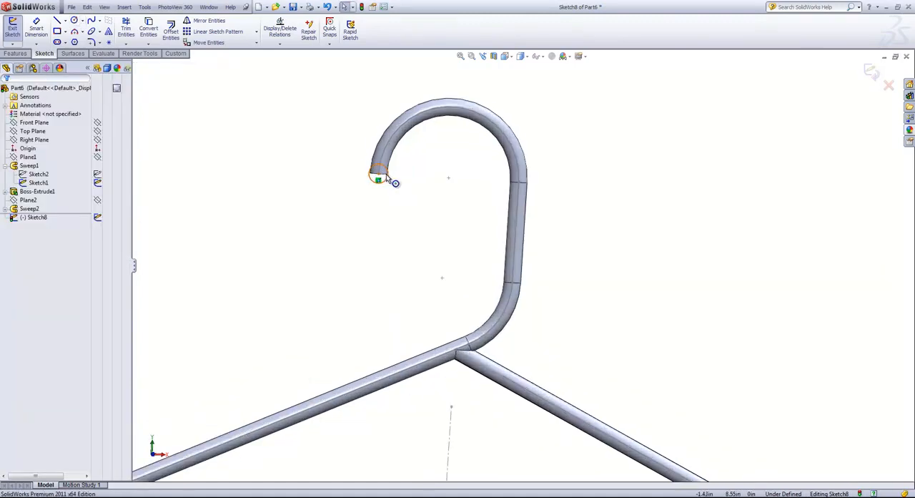
left_click(381, 176)
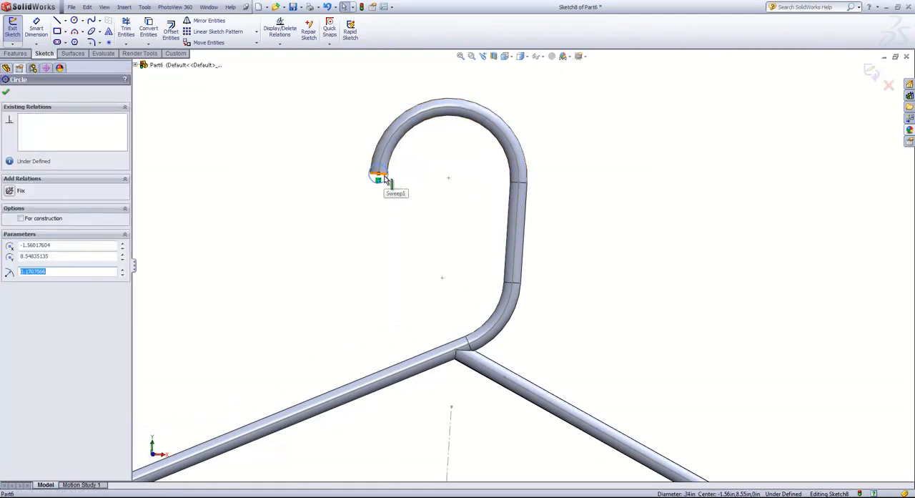
left_click(381, 178, "ctrl")
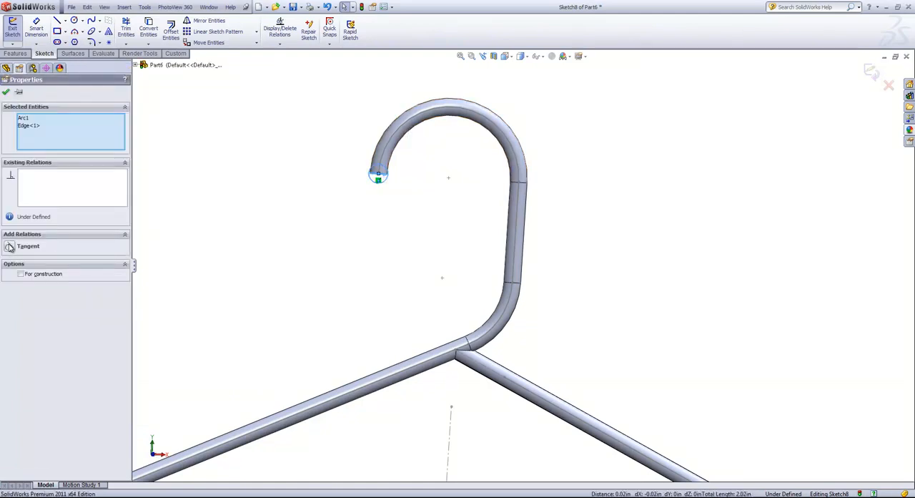
left_click(10, 247)
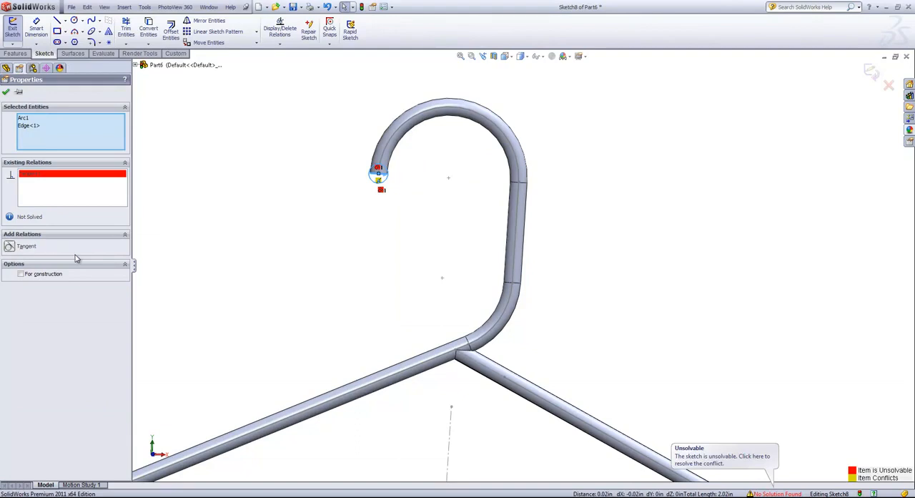
scroll(379, 171, "down", 2)
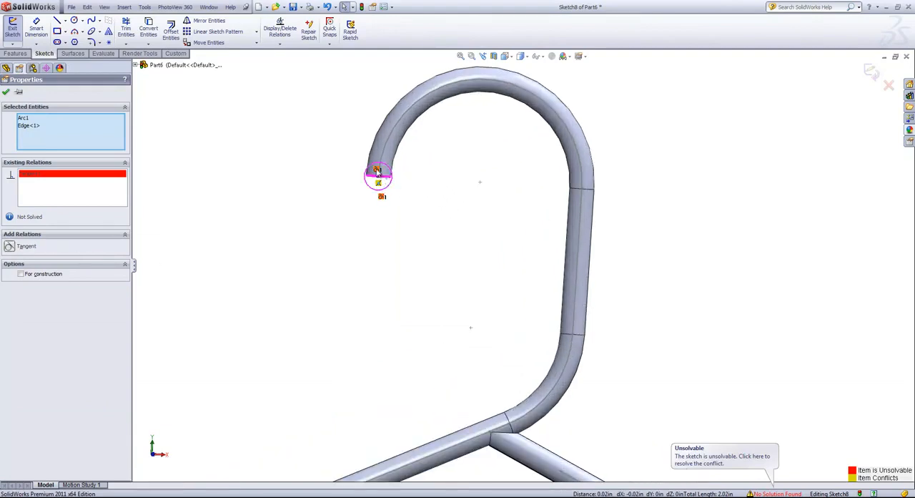
key("ctrl+z")
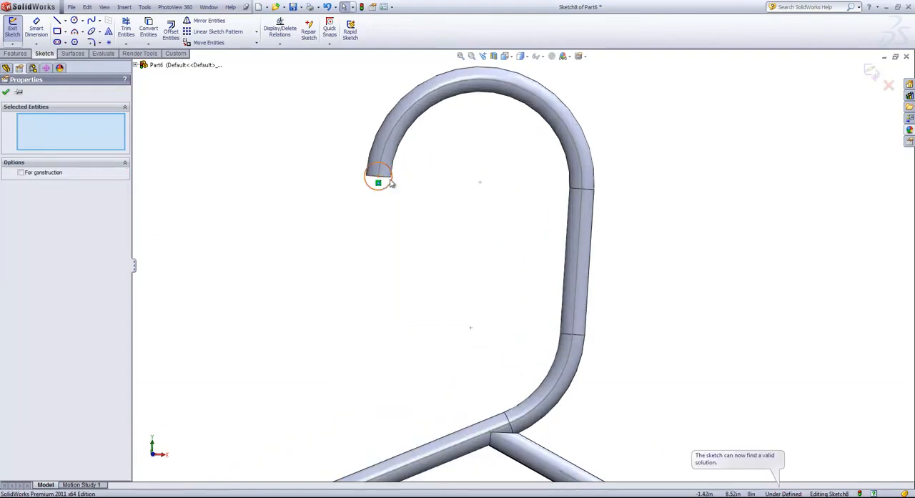
- Make the circle tangent to the inner silhouette edge of the main hook
left_click(391, 179)
left_click(394, 169, "ctrl")
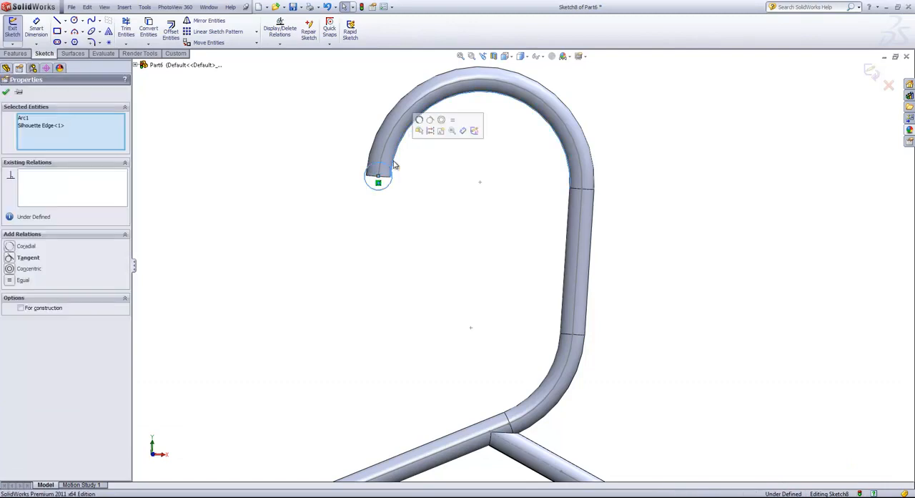
left_click(431, 120)
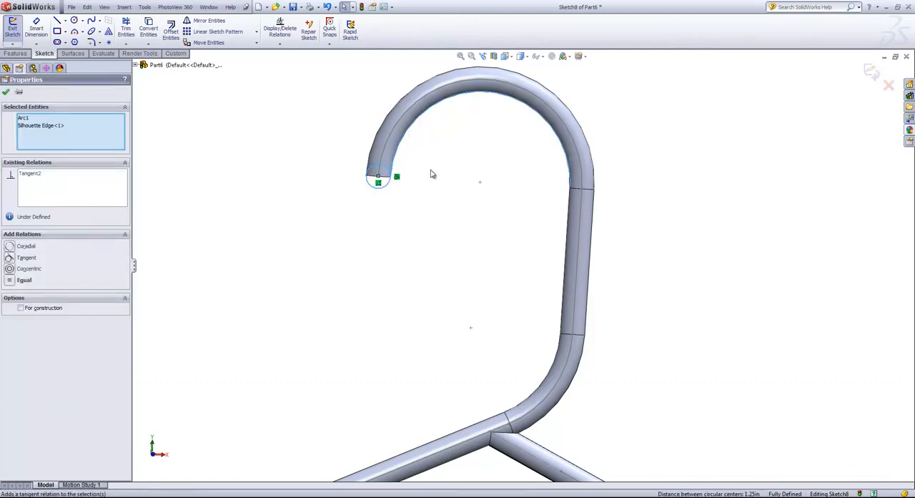
left_click(395, 202)
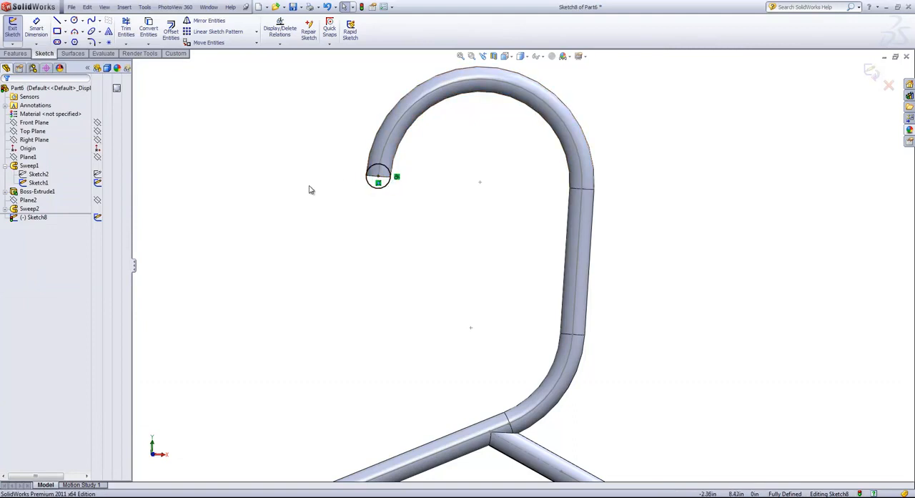
- Draw two lines of about 0.15 in from the circle's centre to its circumference, one horizontal towards the hook's inner side and one vertically downward
left_click(58, 22)
scroll(400, 191, "down", 5)
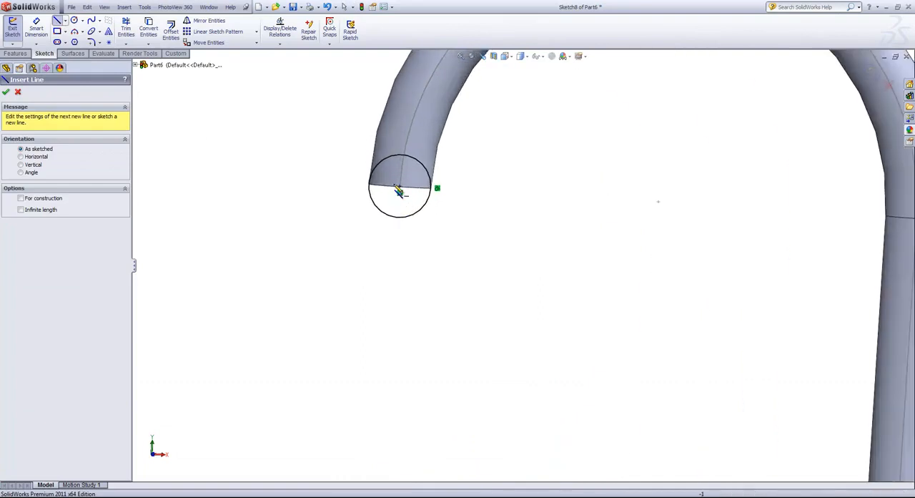
left_click(400, 187)
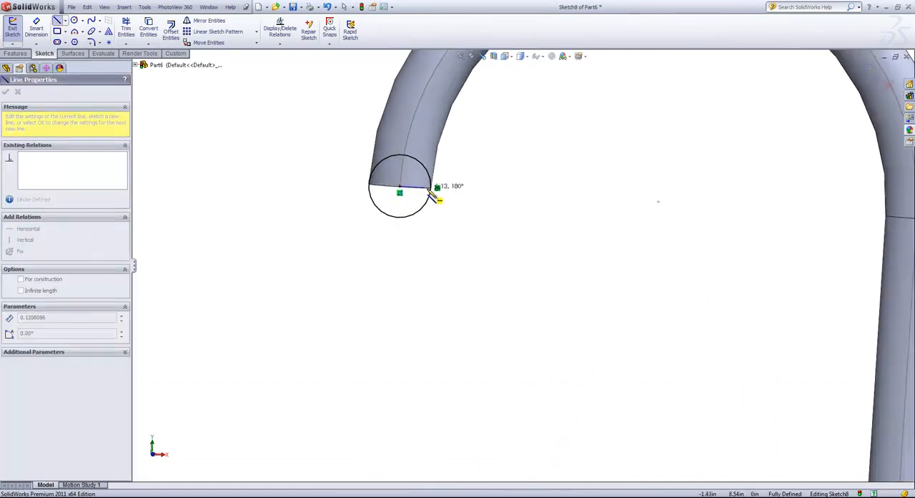
left_click(437, 187)
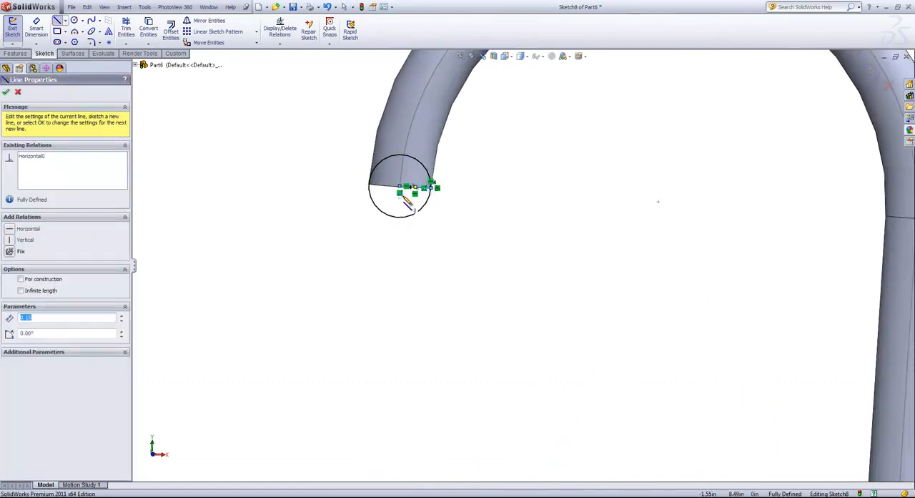
left_click(400, 188)
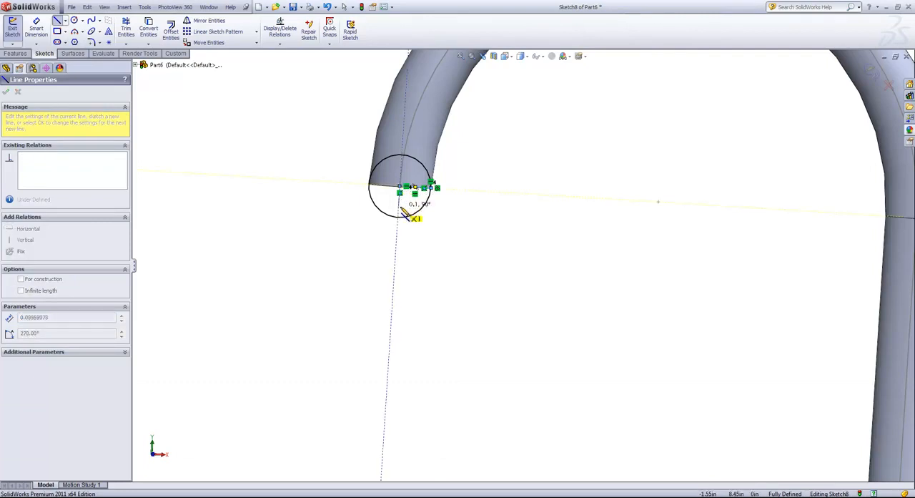
left_click(399, 216)
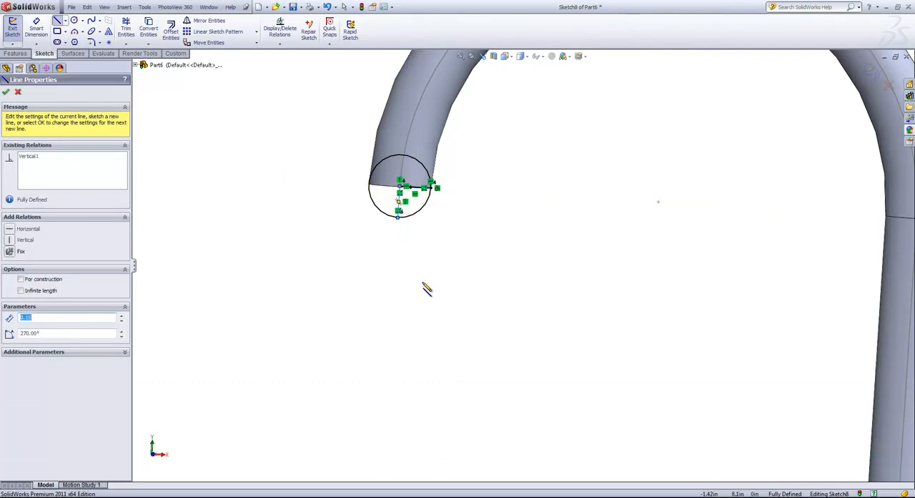
right_click(433, 247)
left_click(451, 251)
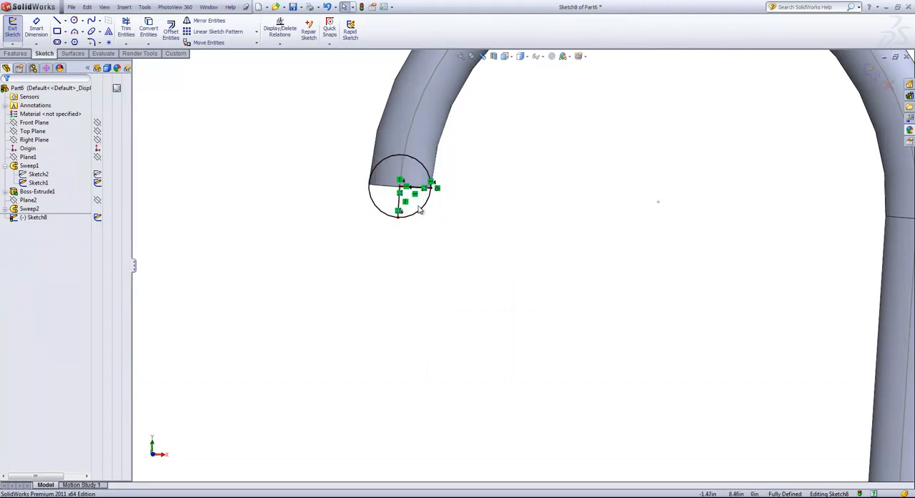
- Power-trim the circle so that only the quarter arc between the ends of the horizontal and vertical lines remains
key("s")
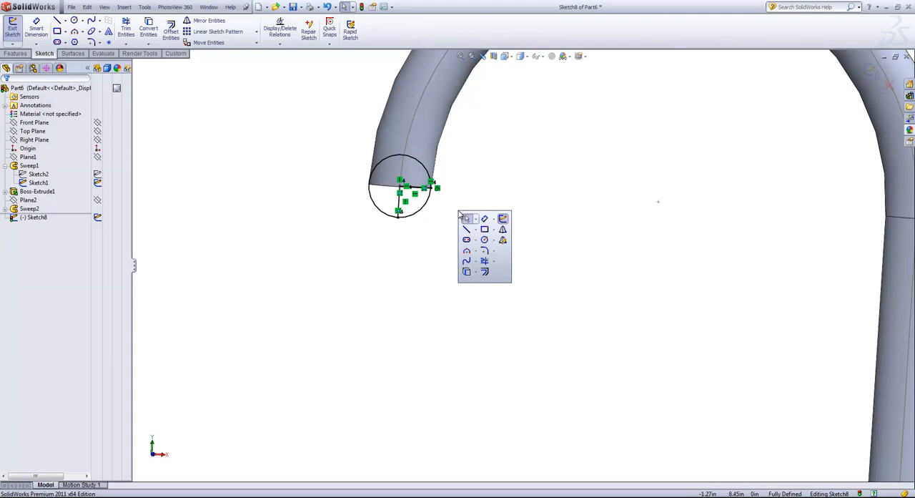
left_click(485, 262)
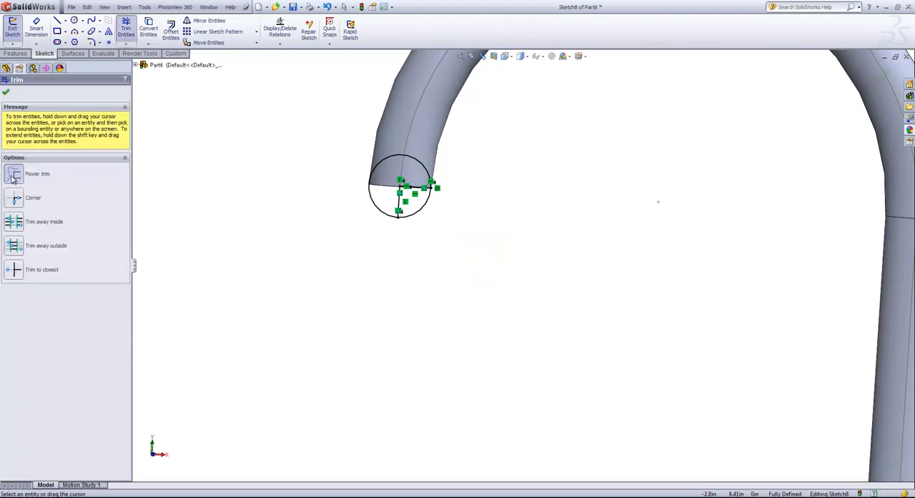
left_click_drag(308, 143, 383, 172)
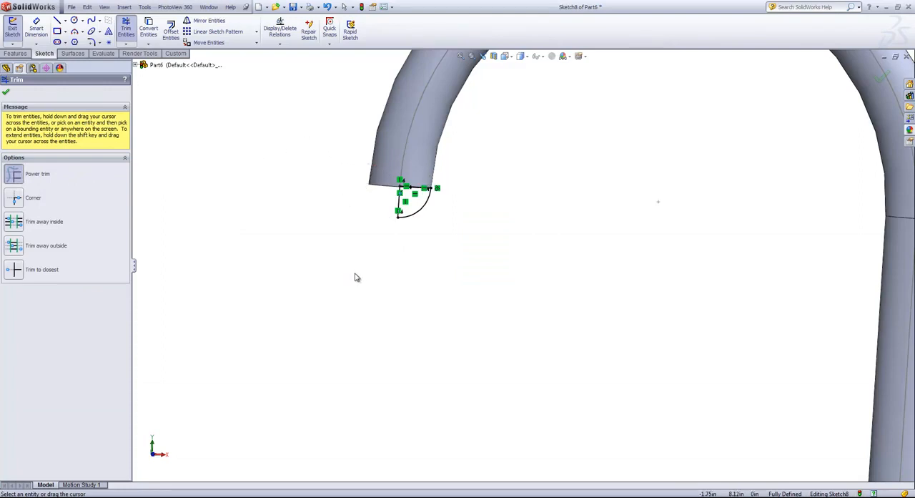
- Revolve the quarter-arc sketch 360° about its vertical line to round the end of the main hook
left_click(880, 77)
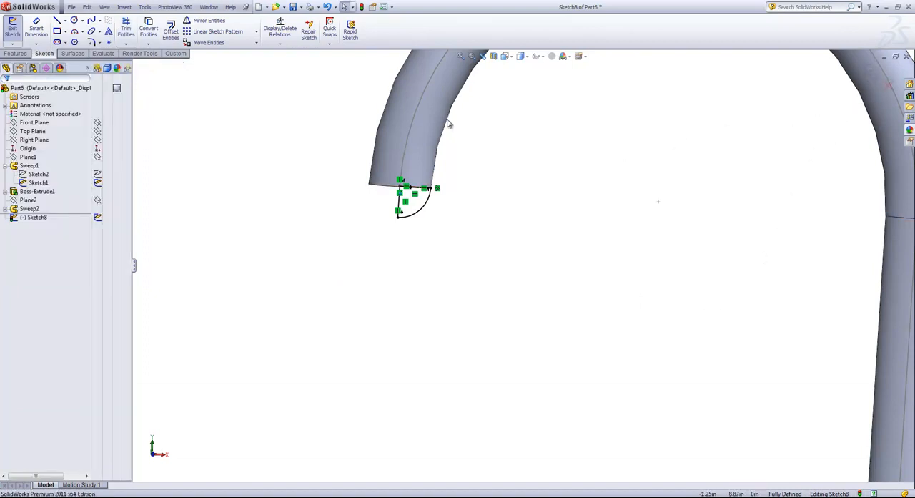
left_click(7, 55)
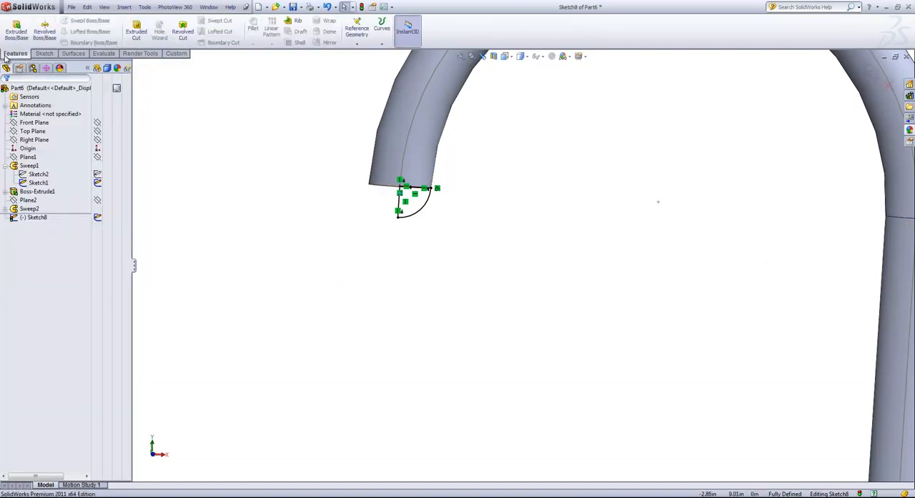
left_click(48, 31)
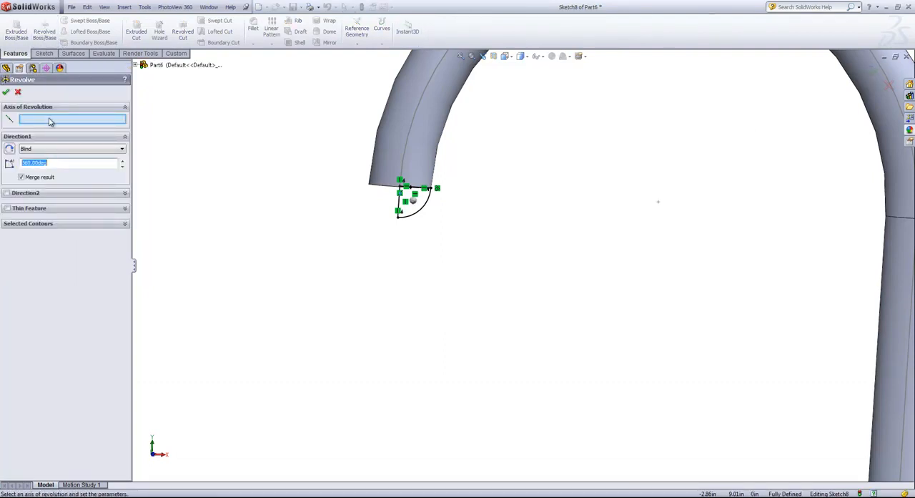
left_click(399, 205)
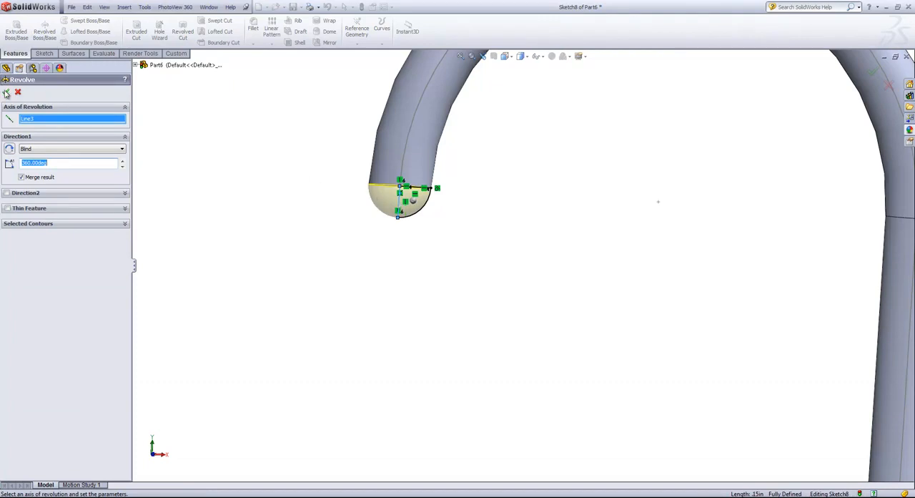
left_click(6, 93)
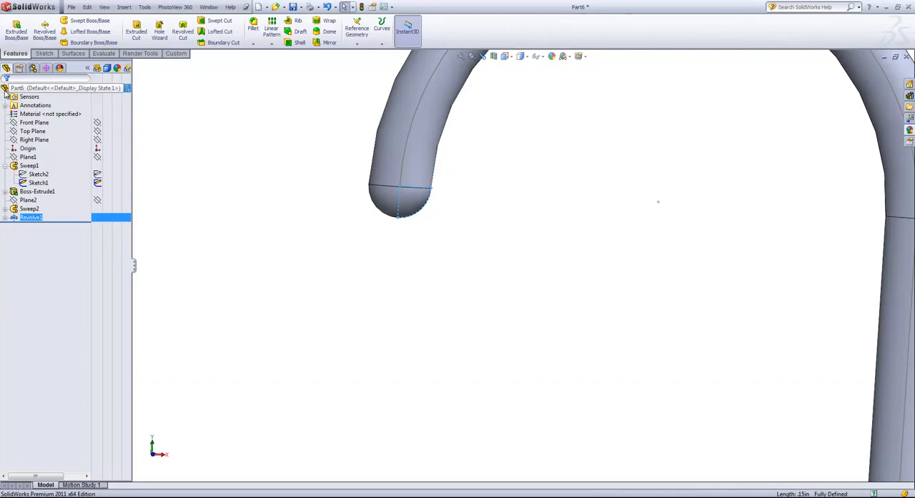
- Start a sketch on the strap hook's flat end face and convert the face's circular edge into it
scroll(605, 369, "up", 4)
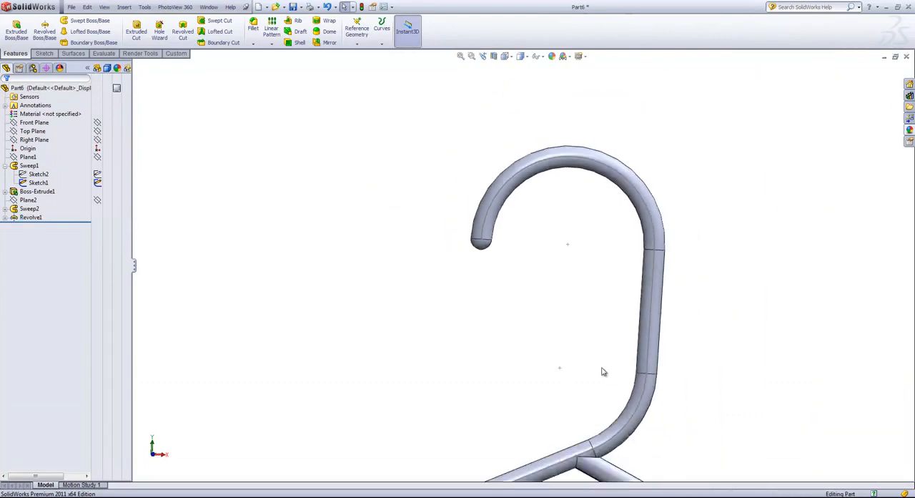
scroll(605, 371, "up", 4)
scroll(678, 431, "down", 10)
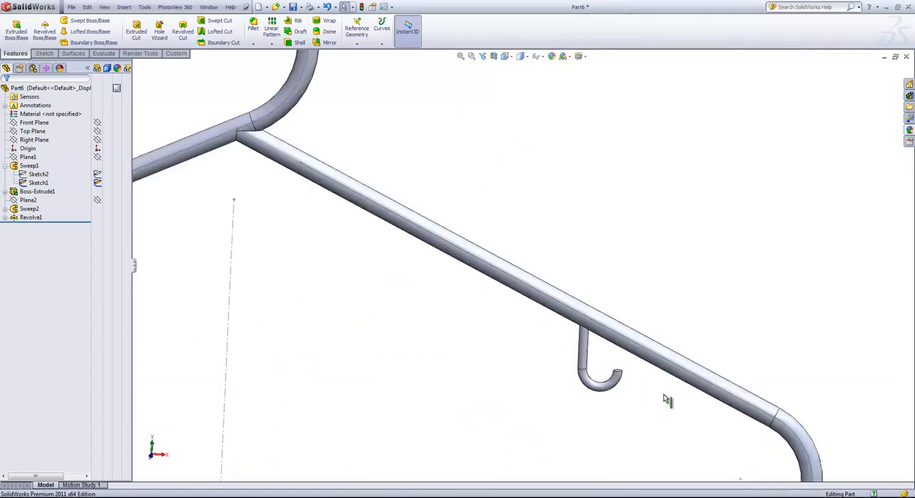
scroll(597, 319, "down", 5)
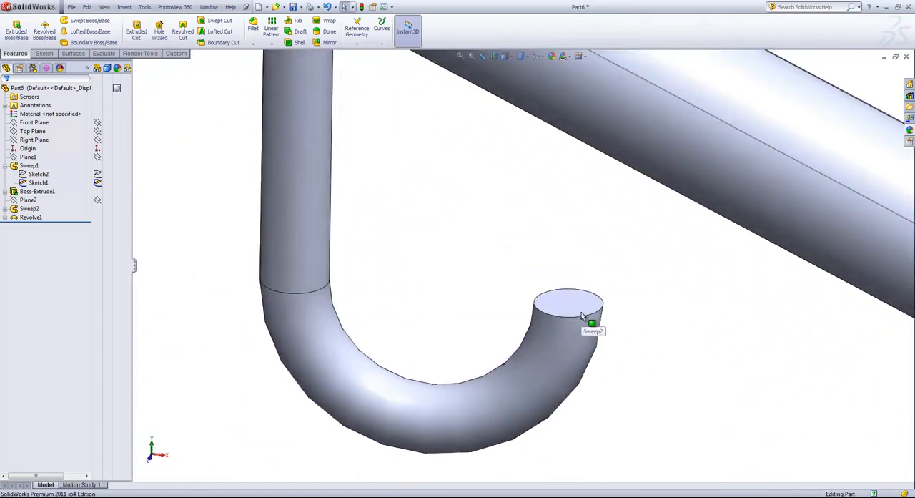
left_click(562, 304)
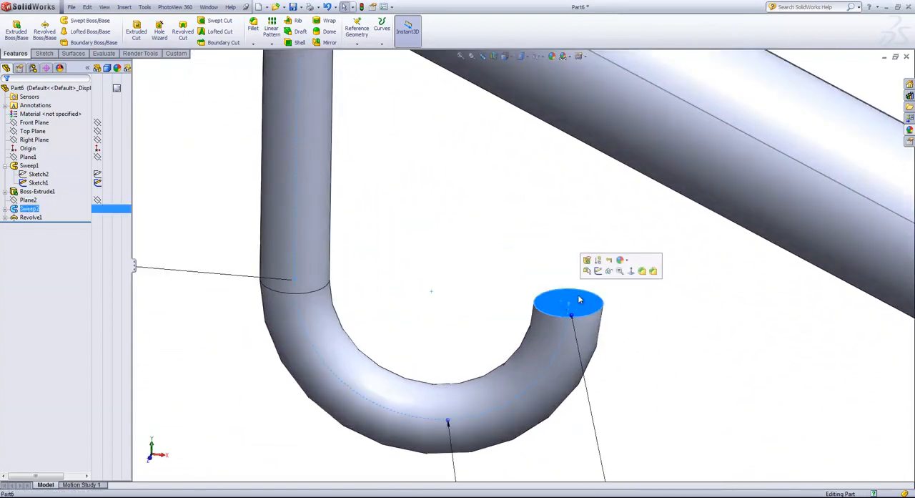
left_click(599, 271)
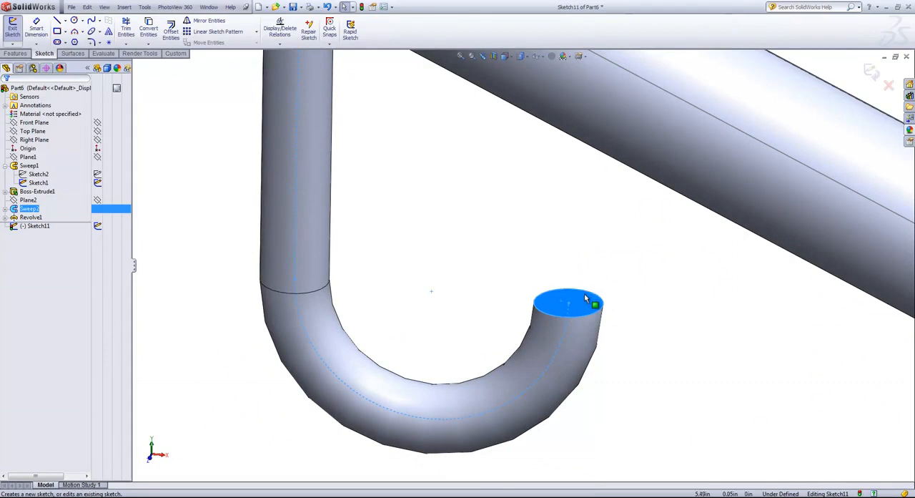
left_click(598, 276)
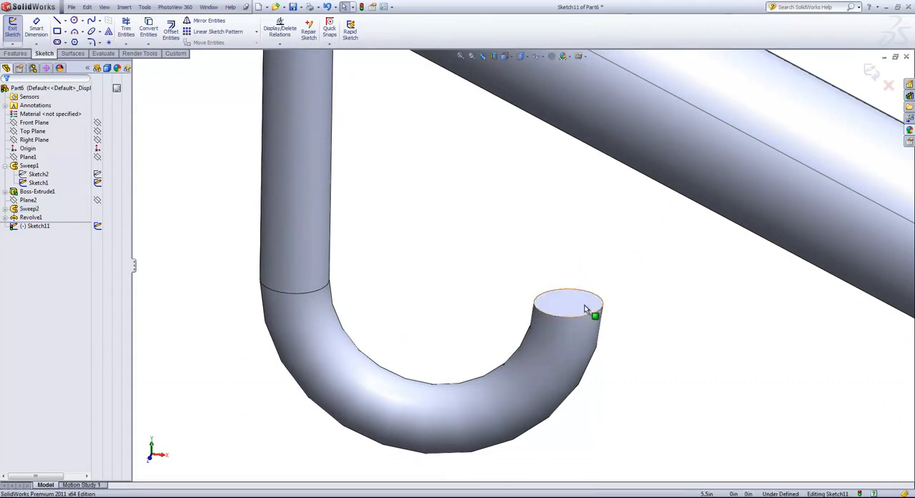
left_click(581, 302)
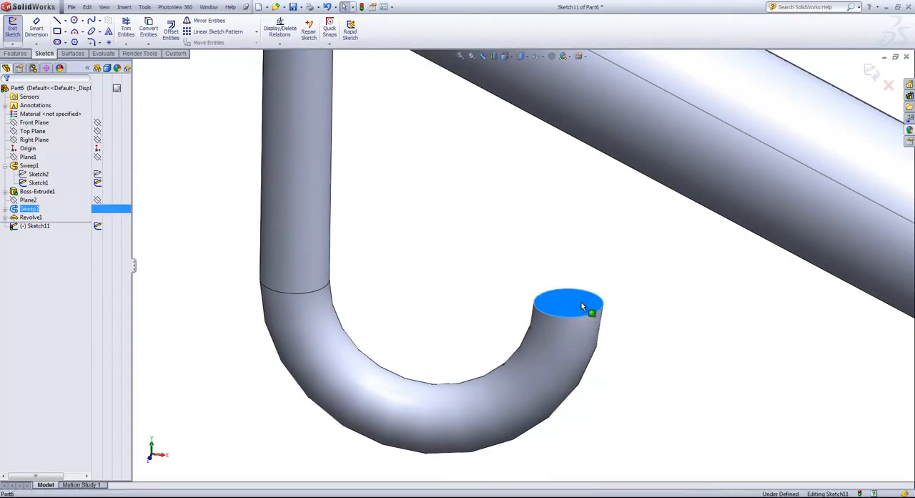
left_click(148, 30)
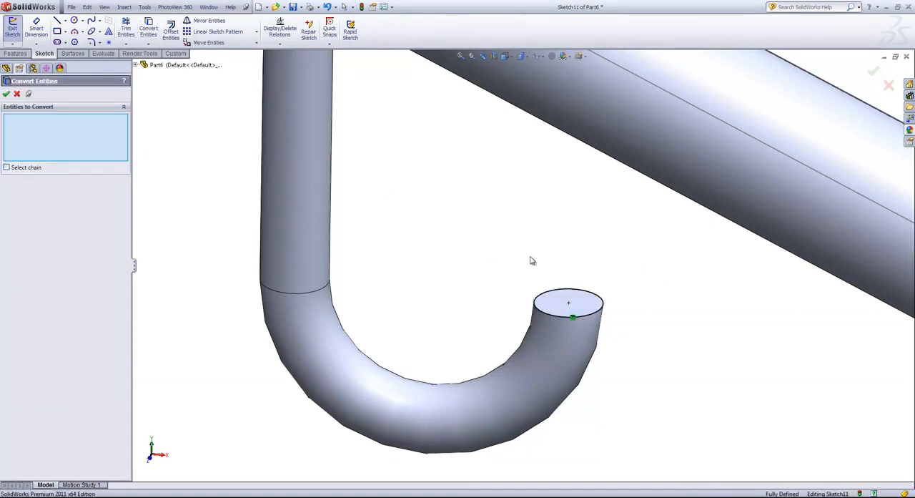
- Draw a line about 0.125 in long through the circle's centre, joining opposite points on its circumference
left_click(56, 23)
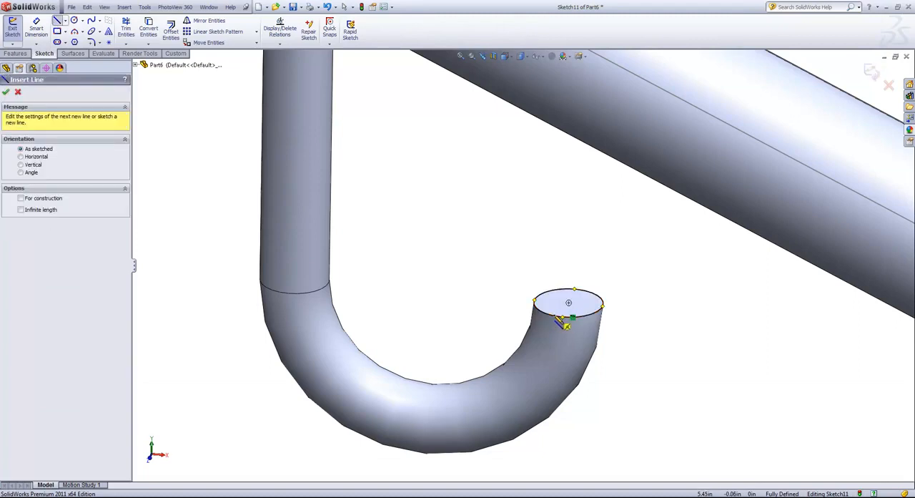
left_click(573, 317)
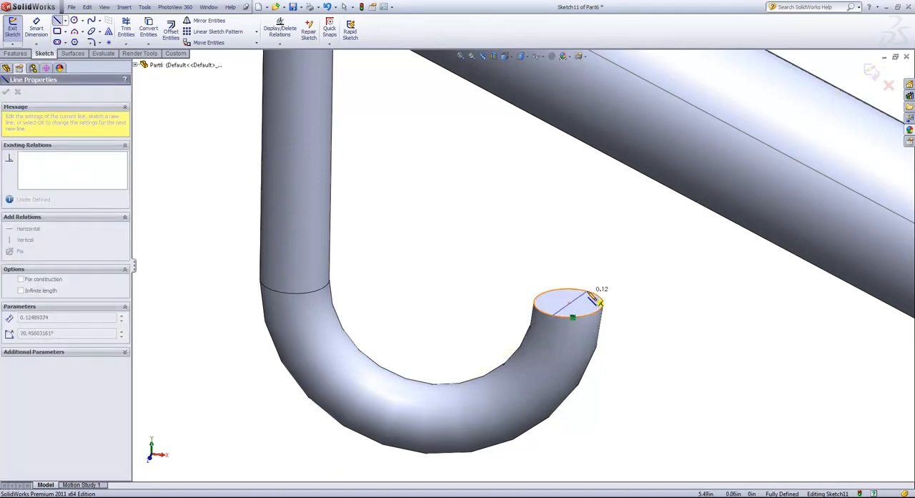
left_click(585, 286)
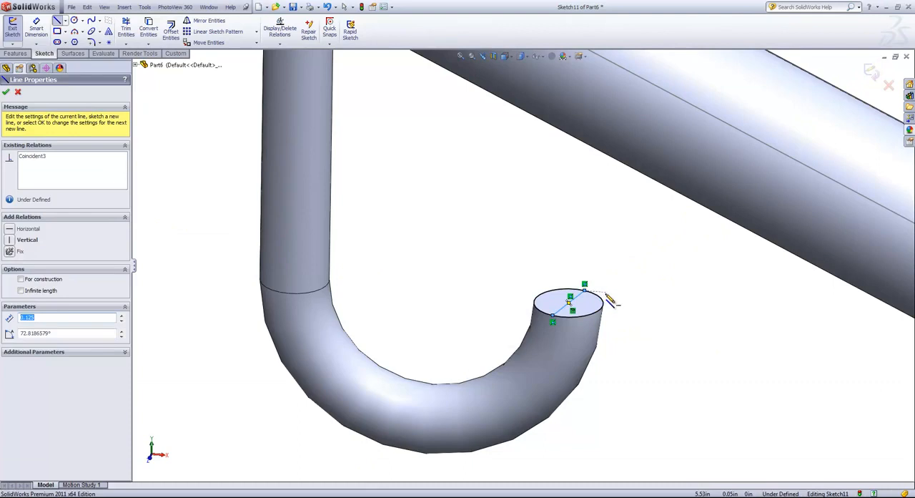
right_click(618, 275)
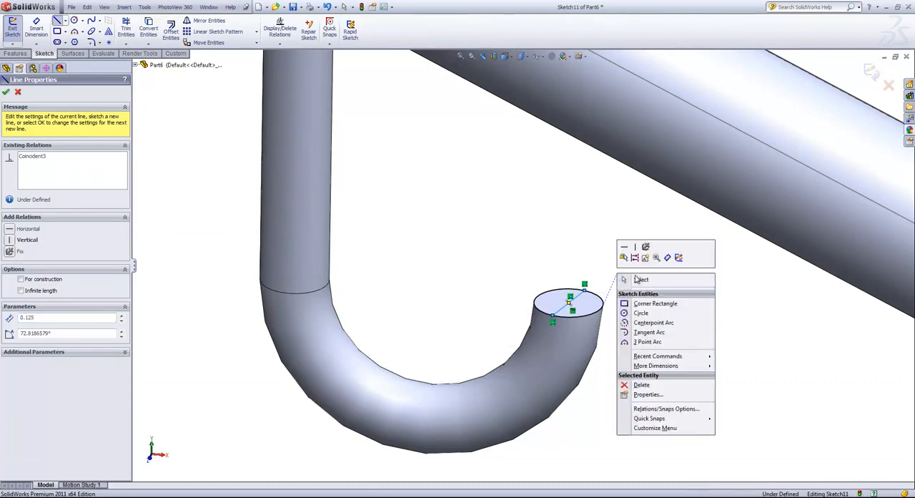
left_click(637, 280)
- Rotate the diameter line about the circle's centre so that its front end snaps onto the circle's quadrant point
left_click(572, 299)
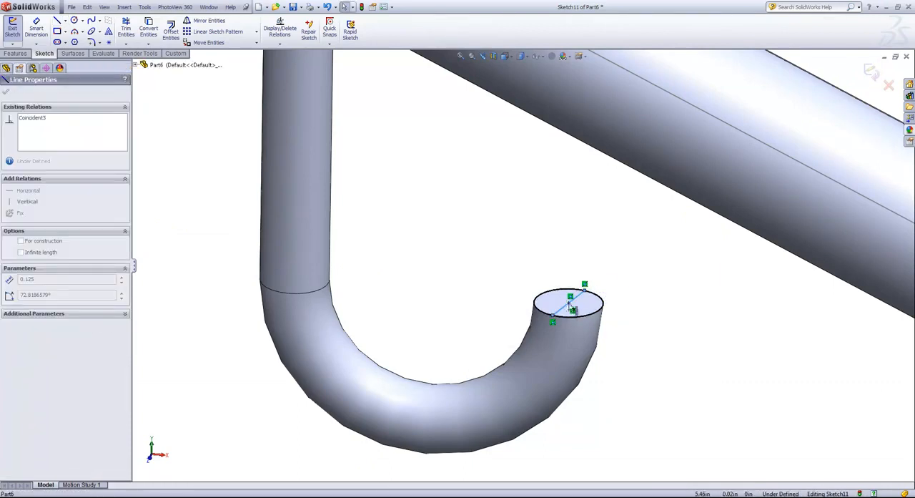
left_click(569, 306)
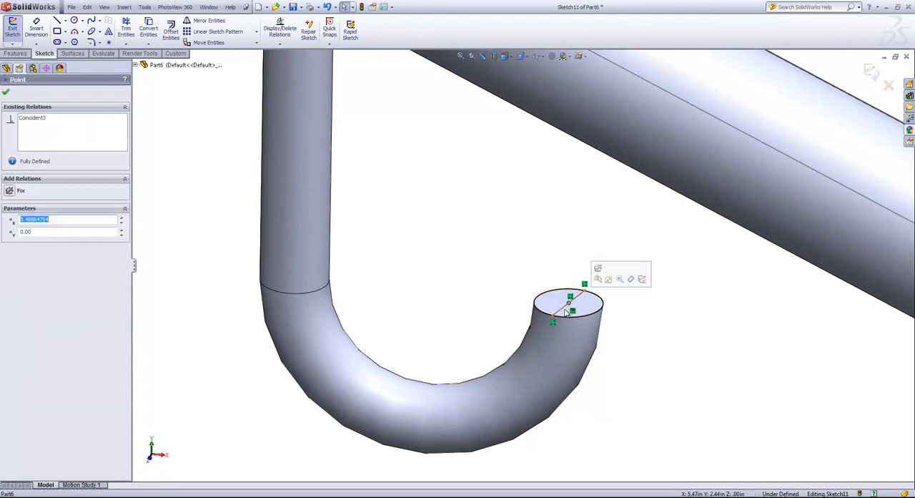
left_click(565, 310, "ctrl")
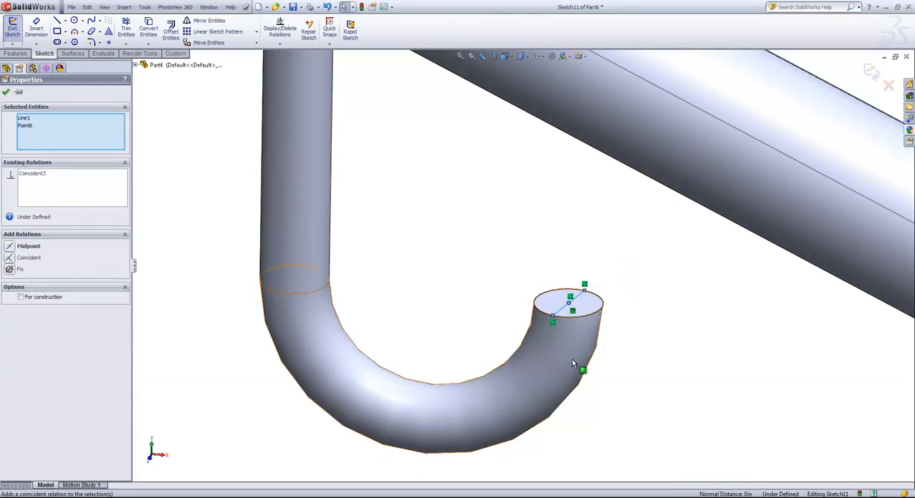
left_click(655, 303)
left_click_drag(553, 322, 565, 324)
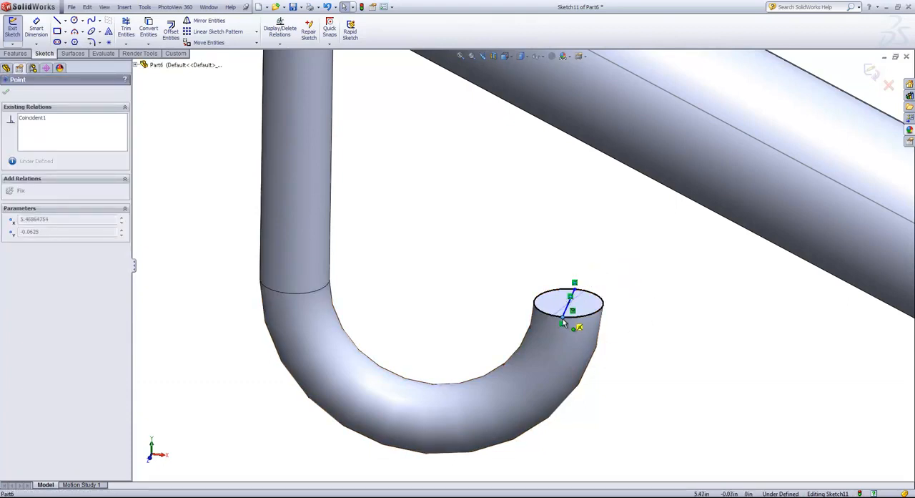
mouse_move(563, 324)
left_mouse_down()
mouse_move(593, 325)
mouse_move(562, 321)
left_mouse_up()
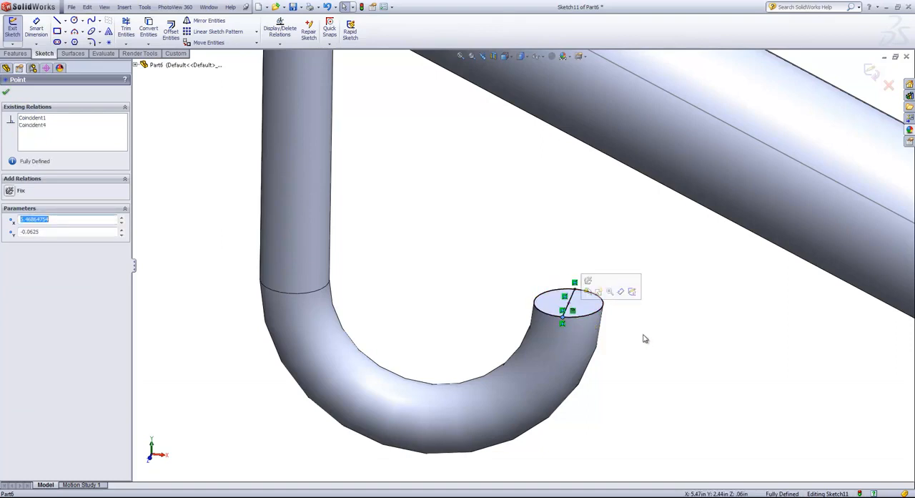
left_click(644, 338)
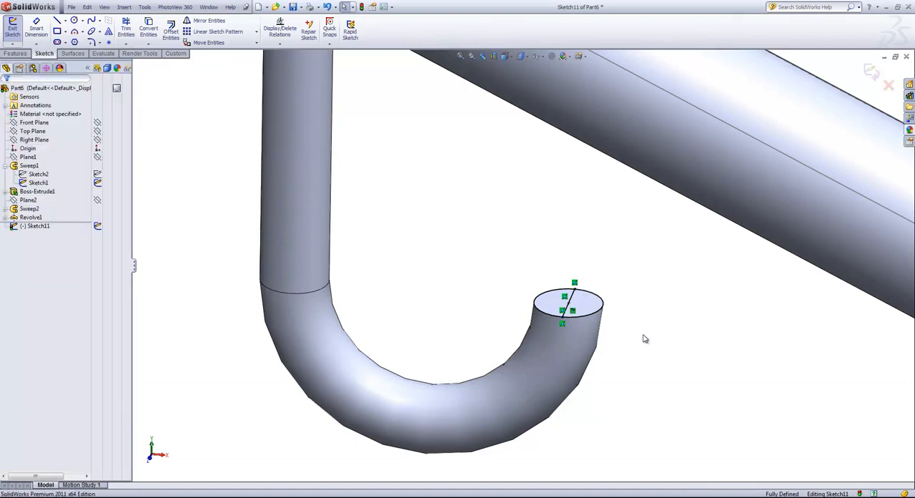
- Power-trim the half of the circle farther from the strap hook's straight stem, and exit the sketch
key("s")
left_click(670, 385)
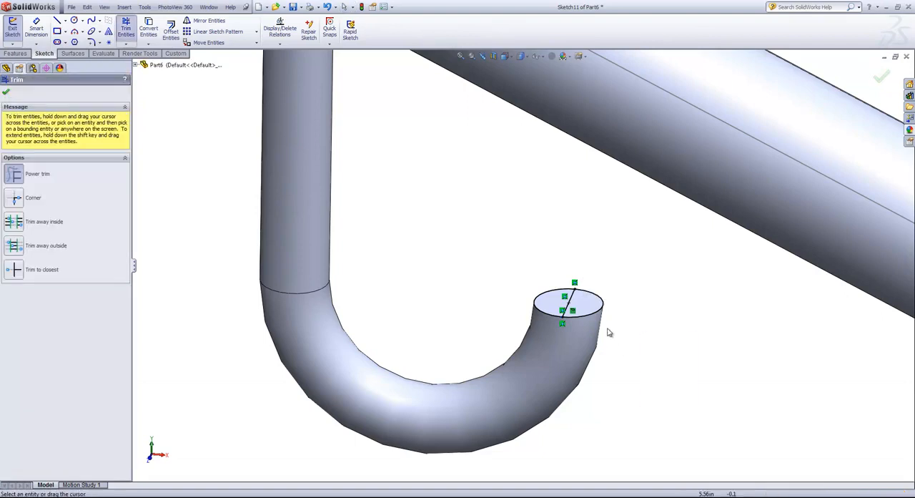
left_click_drag(587, 327, 593, 299)
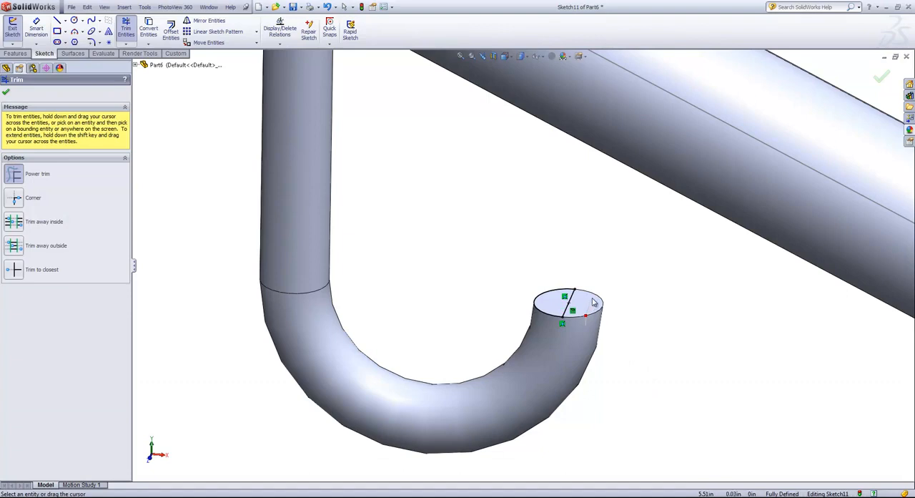
left_click(880, 77)
left_click(872, 71)
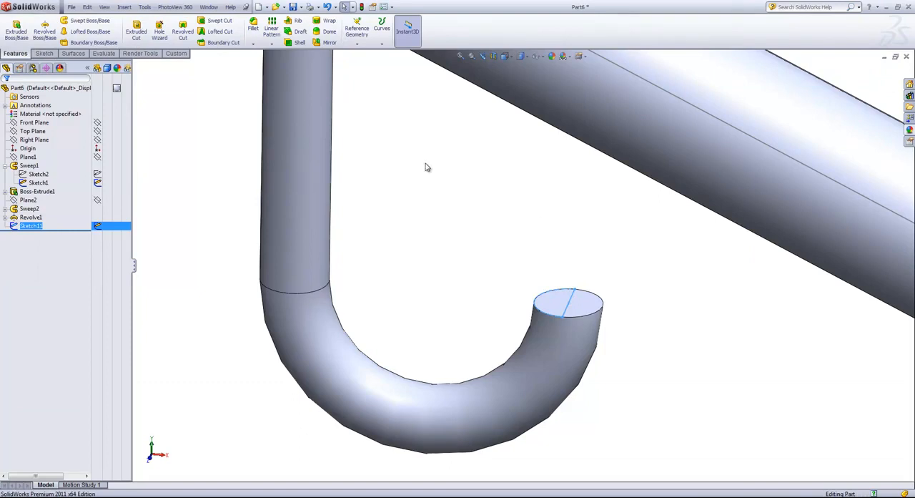
- Revolve the half-circle 180° about its diameter line, with the direction reversed, to cap the strap hook's end with a dome
left_click(45, 29)
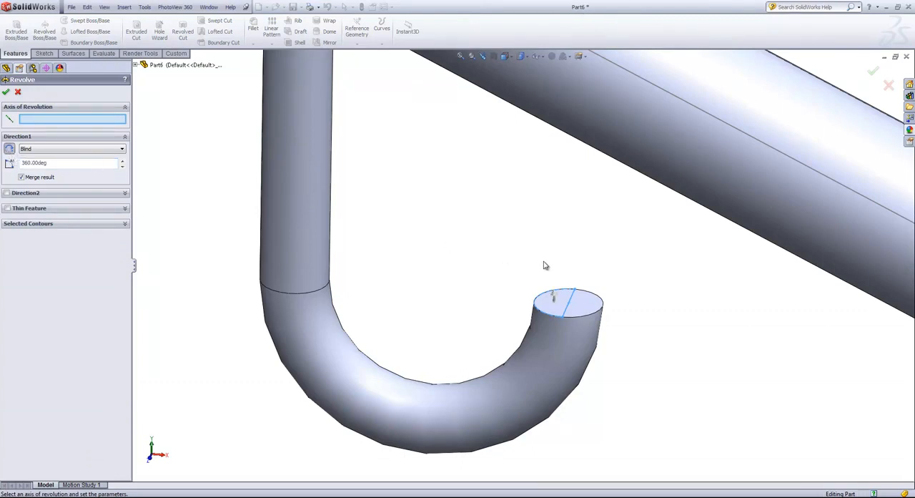
left_click(567, 310)
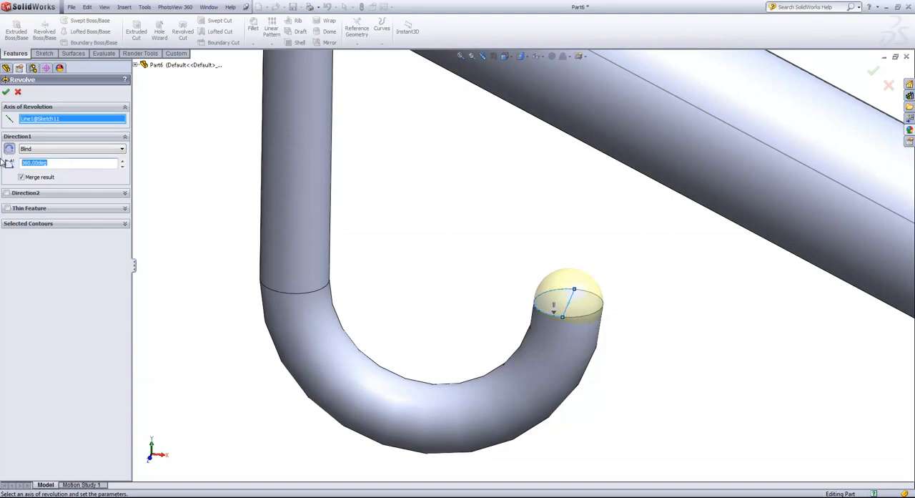
type("180")
key("Return")
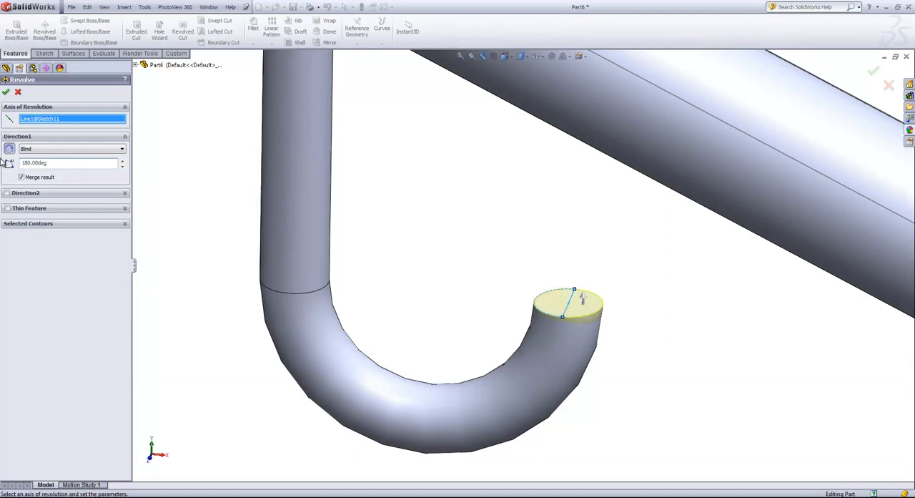
middle_click_drag(402, 219, 407, 190)
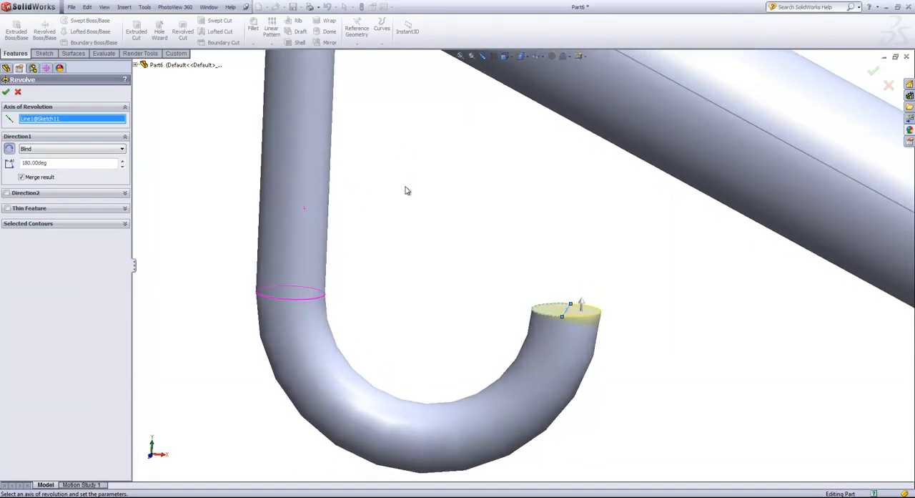
left_click(10, 150)
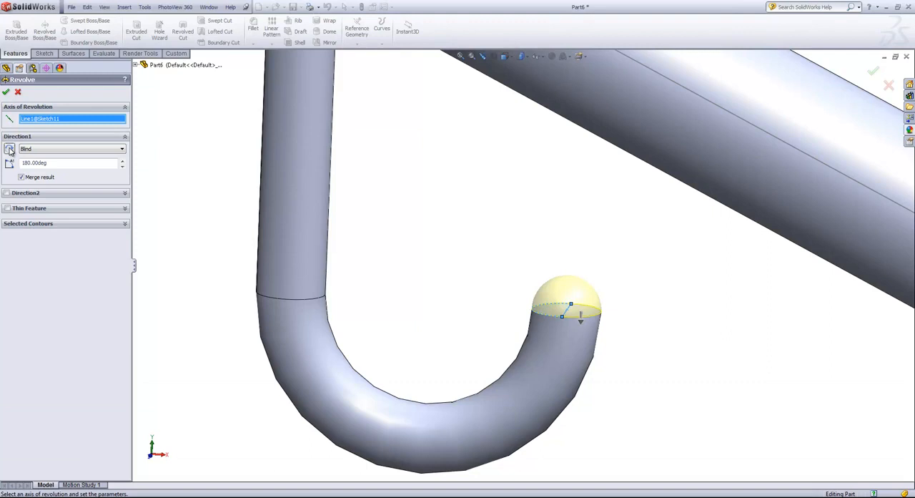
left_click(6, 92)
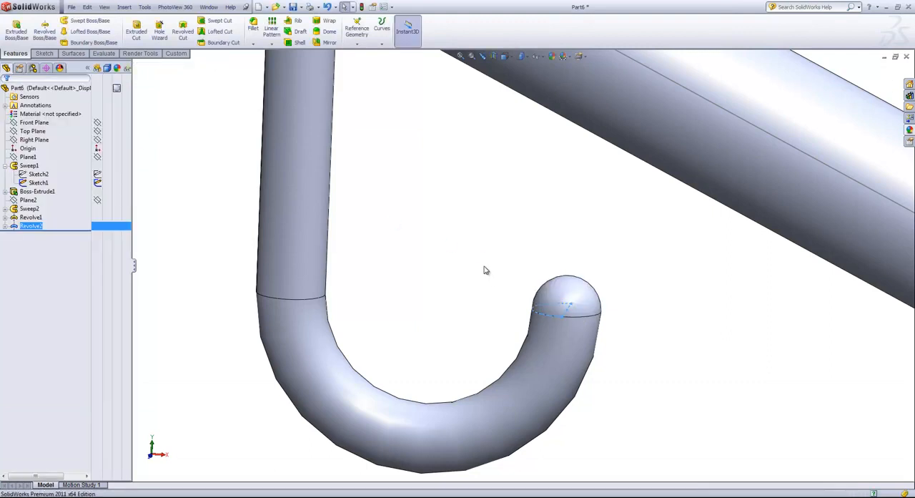
- Mirror the swept strap hook and its revolved end cap about the Right Plane
scroll(492, 280, "up", 2)
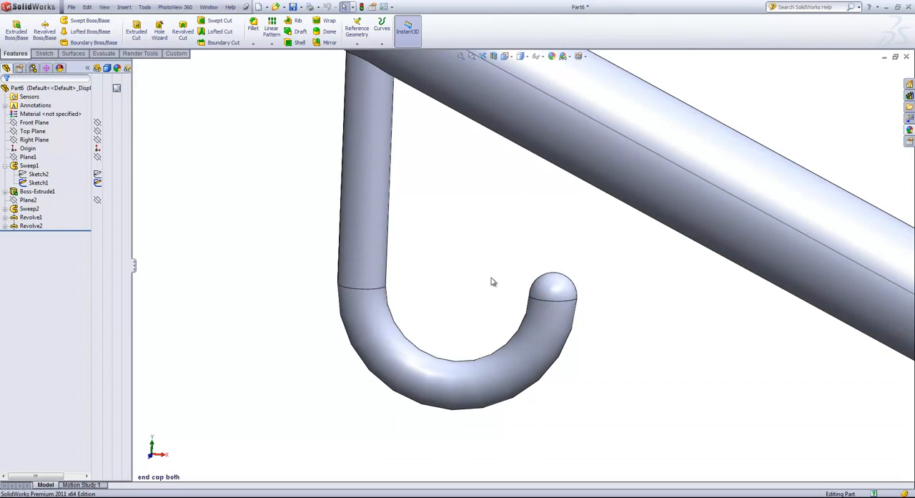
scroll(440, 276, "up", 6)
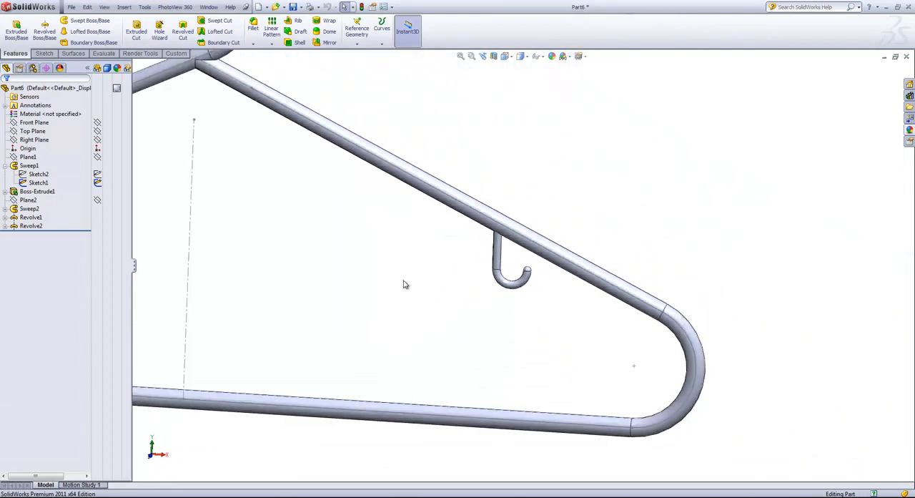
scroll(391, 283, "up", 5)
scroll(396, 243, "down", 3)
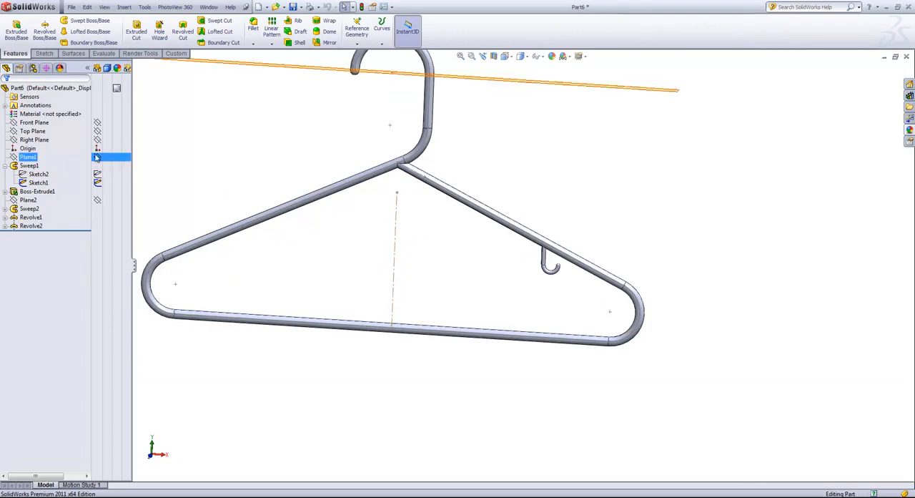
left_click(32, 141)
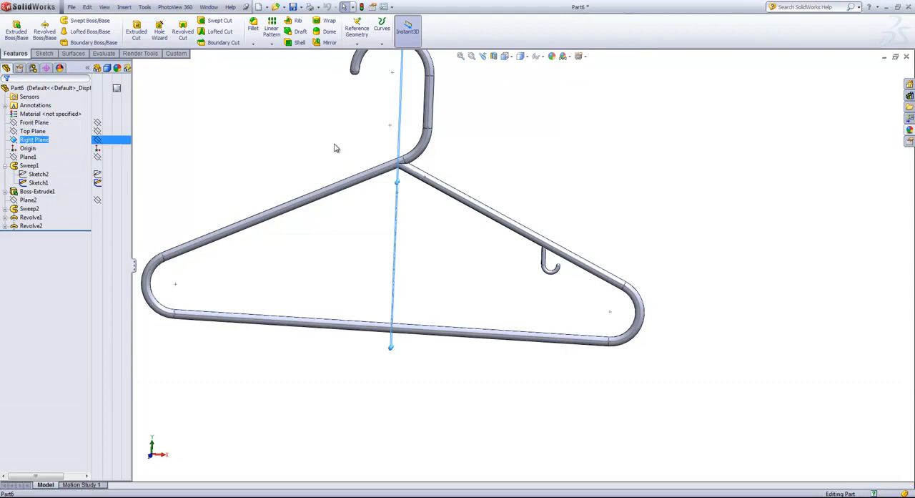
scroll(334, 148, "down", 2)
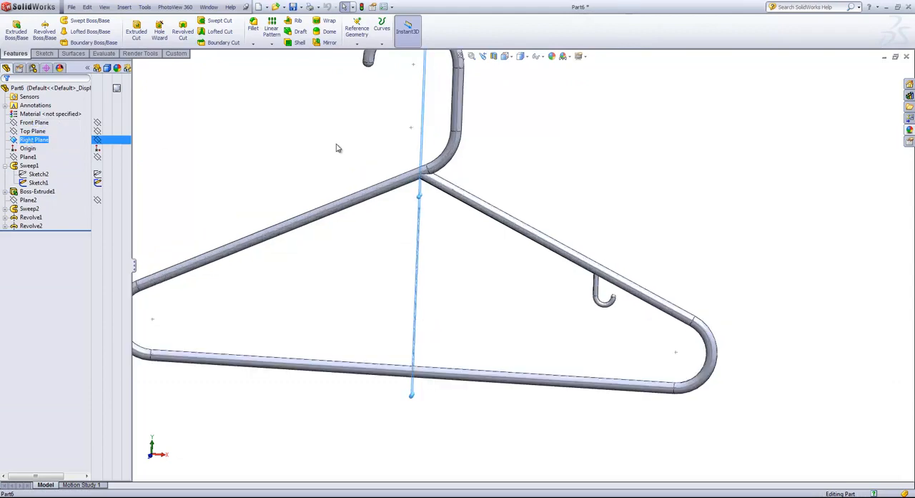
left_click(326, 43)
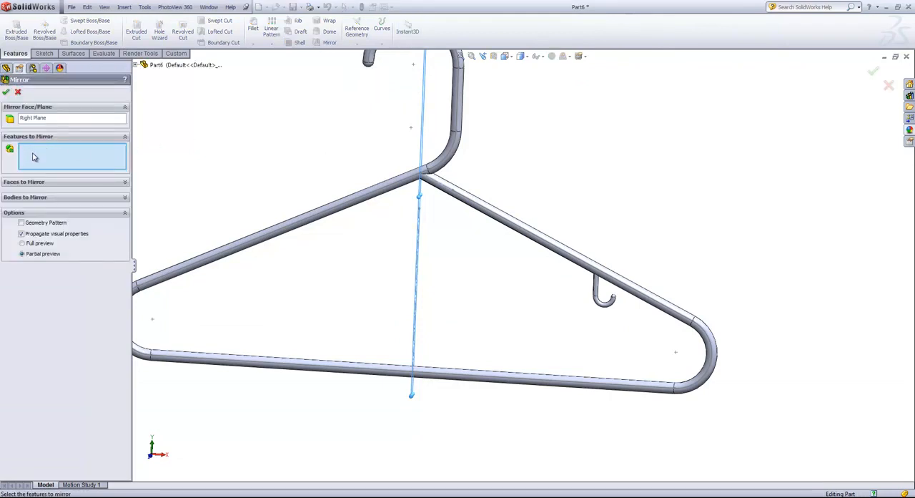
left_click(605, 293)
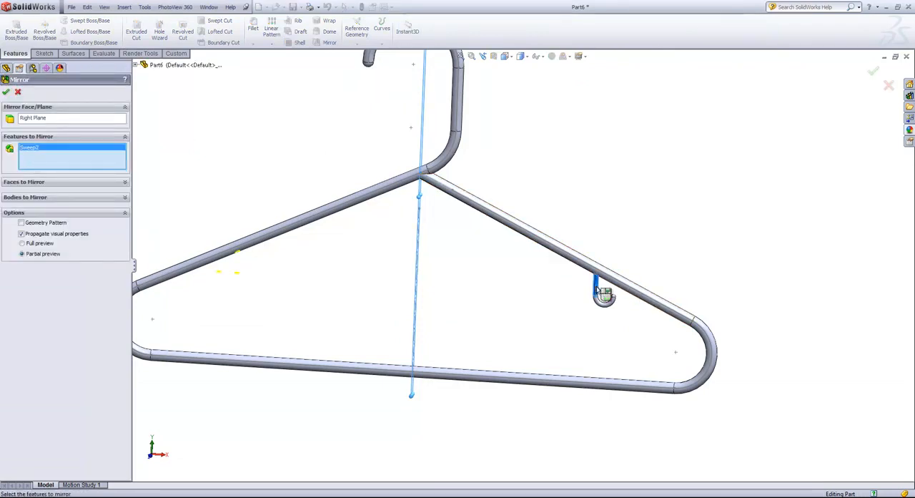
left_click(614, 301)
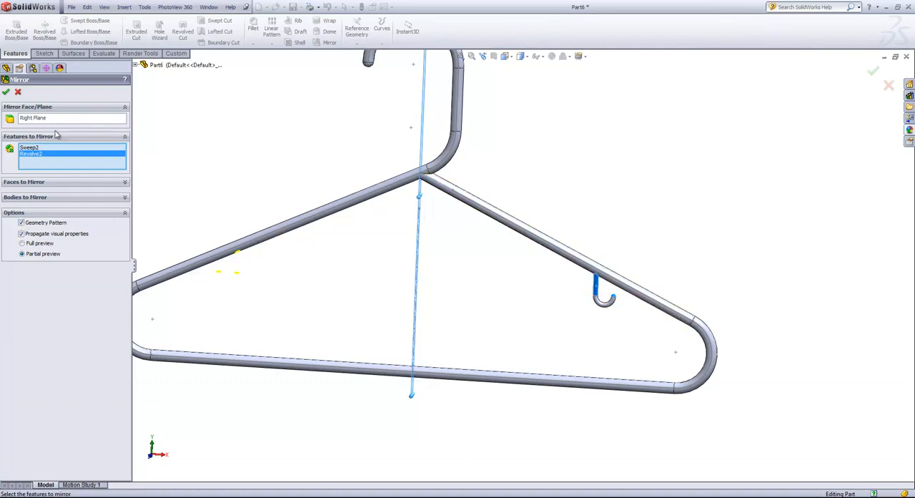
- Accept the strap-hook mirror, and start a rib sketch on the Front Plane viewed face-on
left_click(5, 93)
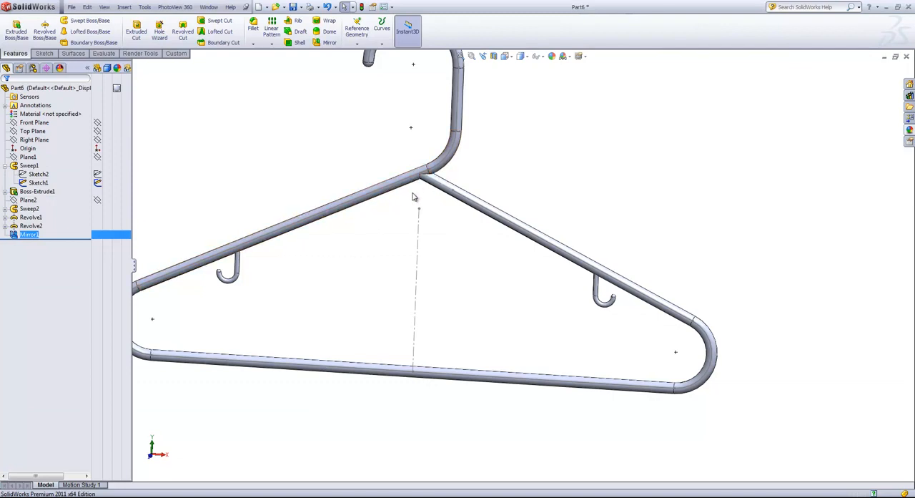
left_click(294, 21)
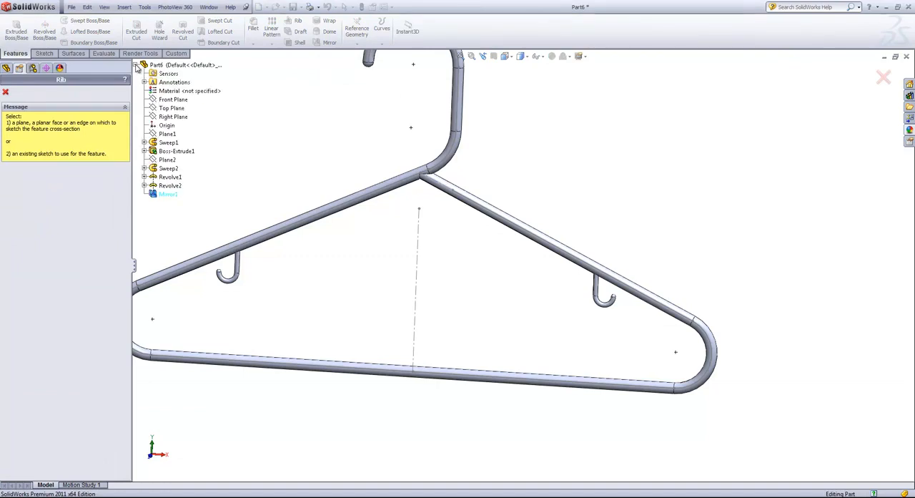
left_click(163, 101)
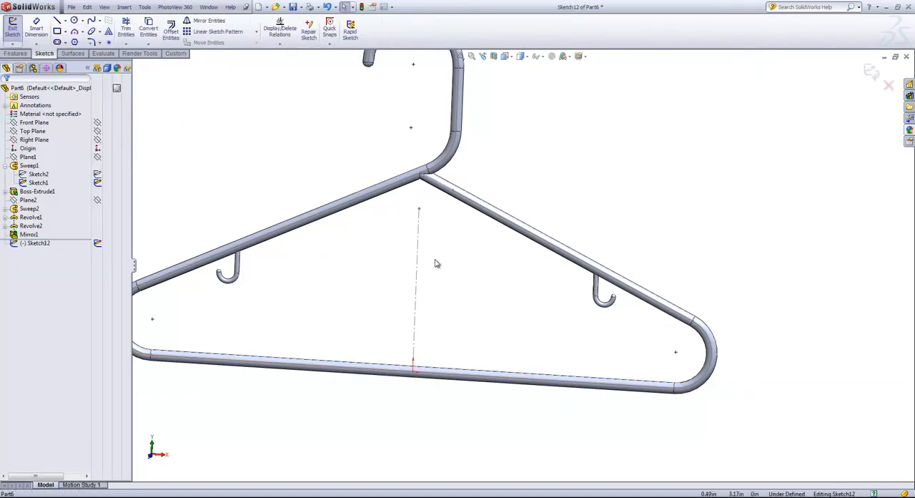
left_click(515, 60)
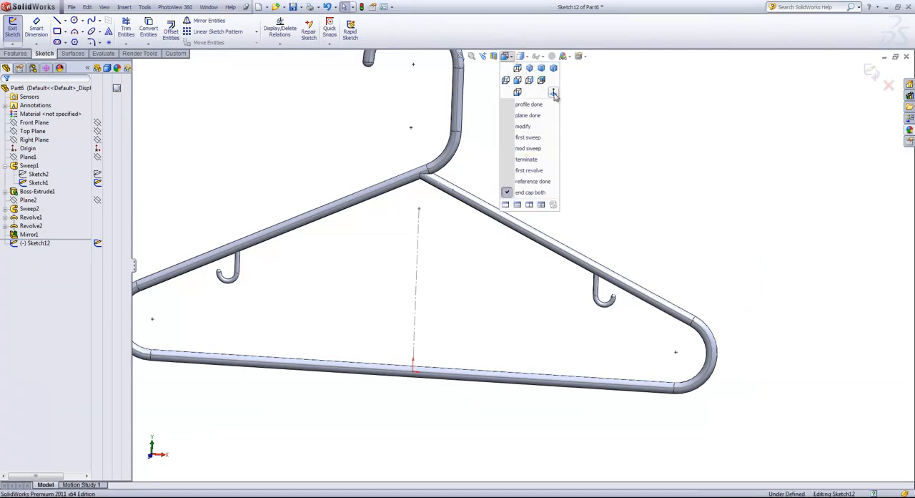
left_click(556, 97)
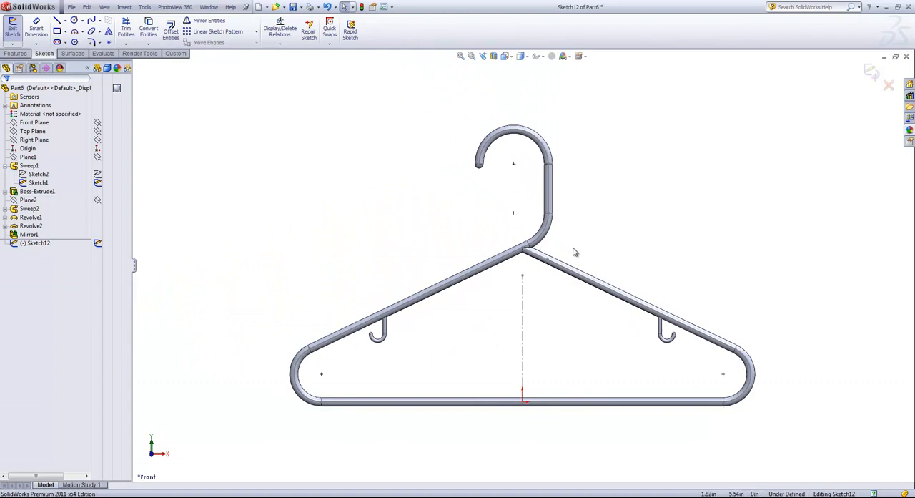
- Sketch a three-point arc of about 0.47 in radius from the hook bend's outer edge to the right arm's upper edge
scroll(544, 243, "down", 5)
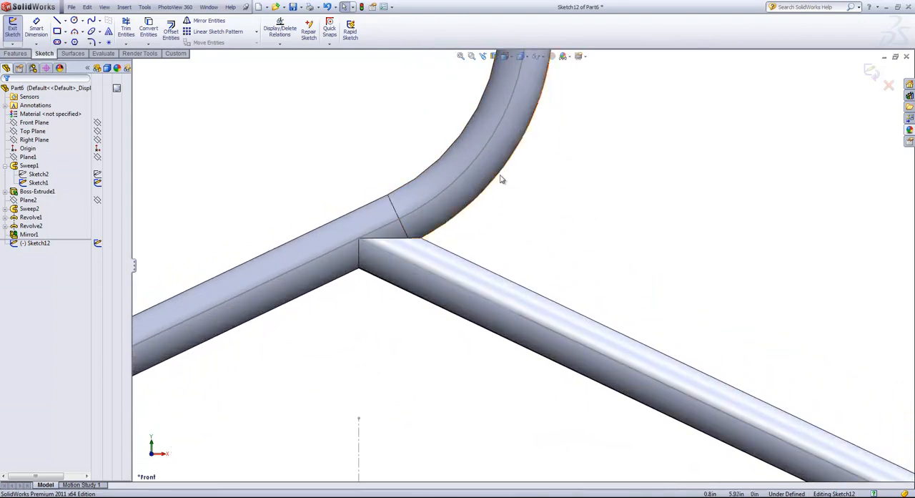
scroll(509, 216, "down", 2)
left_click(81, 32)
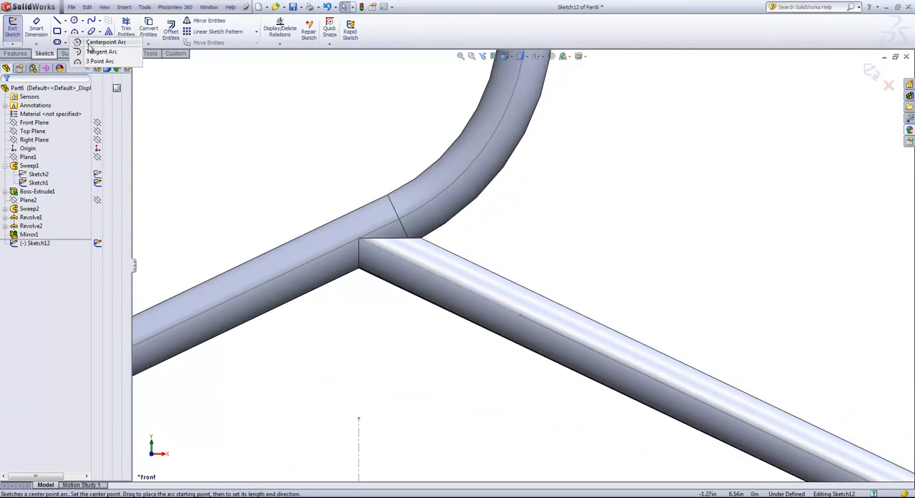
left_click(93, 61)
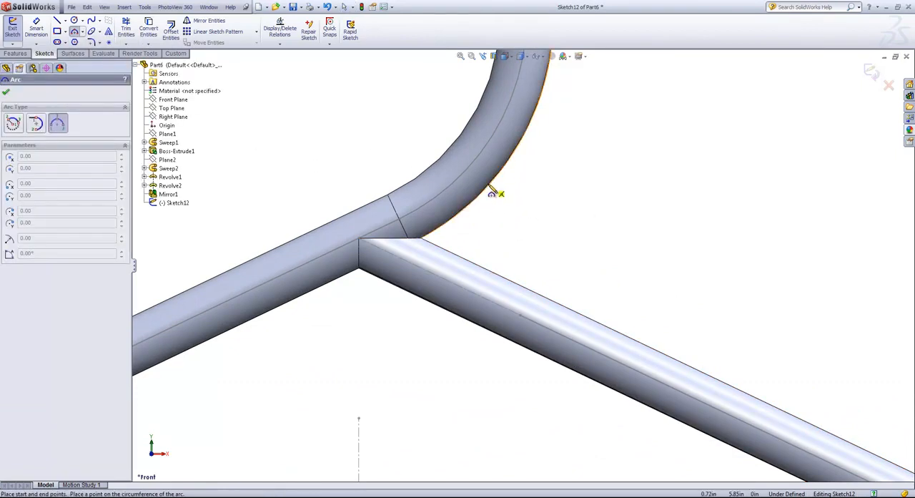
left_click(491, 188)
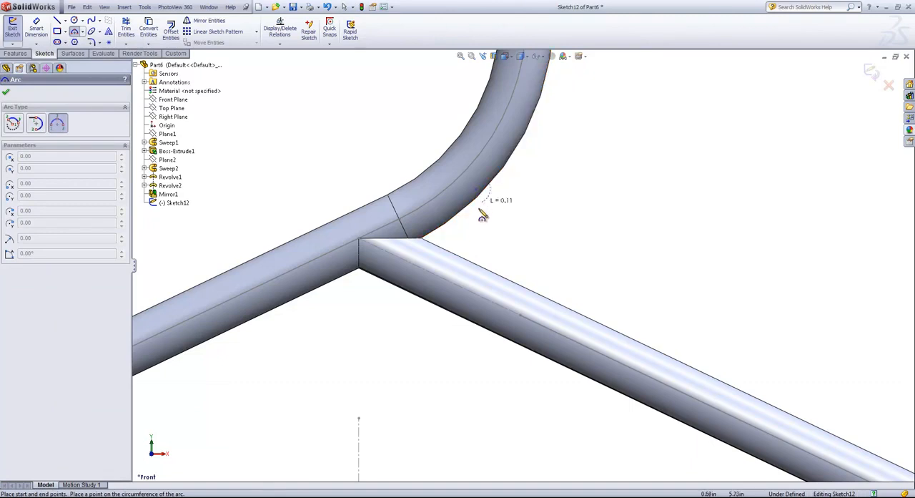
left_click(504, 281)
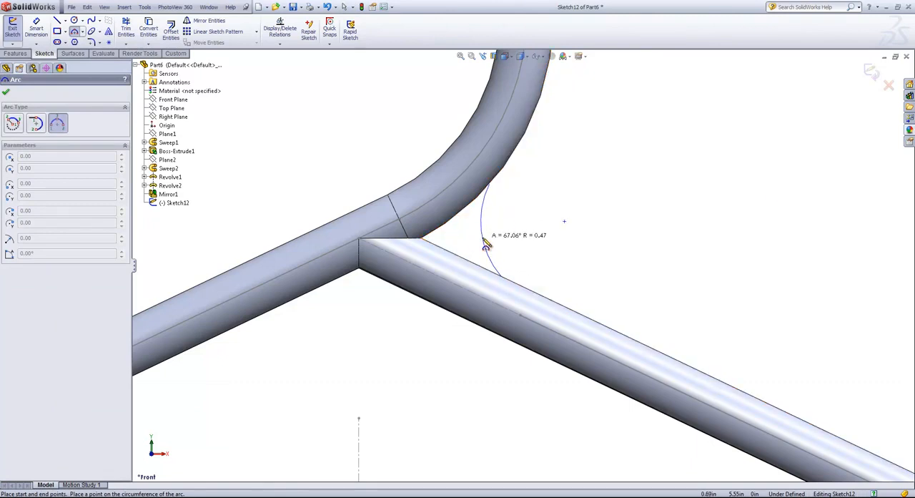
left_click(485, 243)
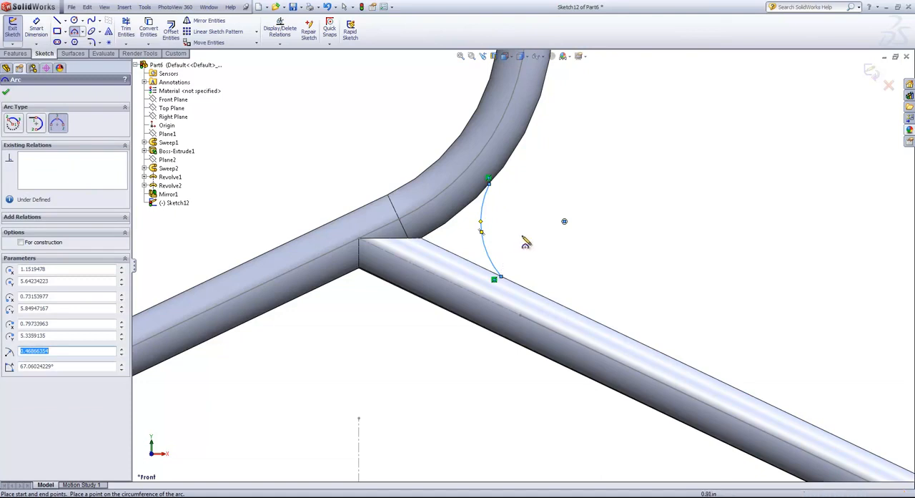
- Dimension the arc's radius as 0.375 in
key("s")
left_click(552, 246)
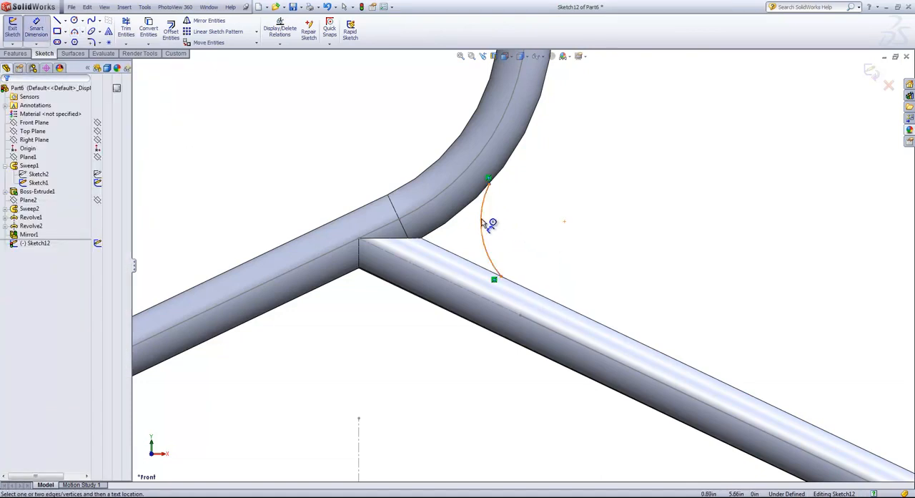
left_click(485, 225)
left_click(620, 214)
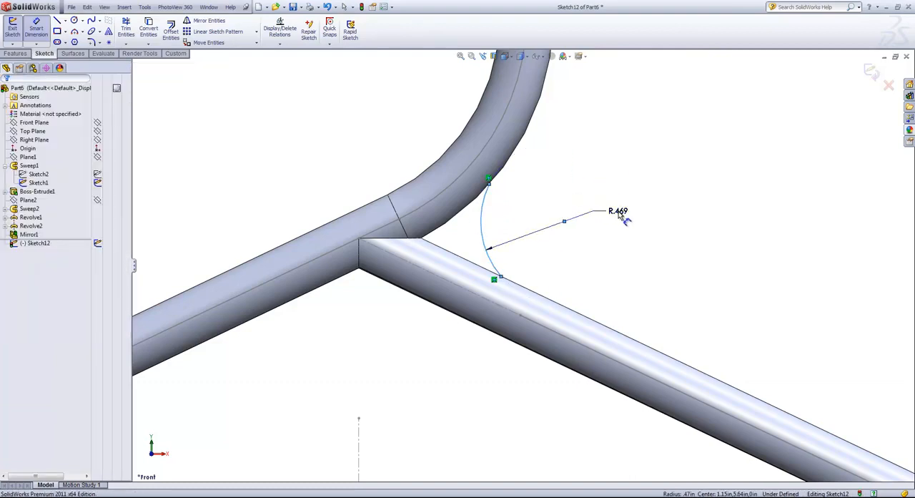
type(".375")
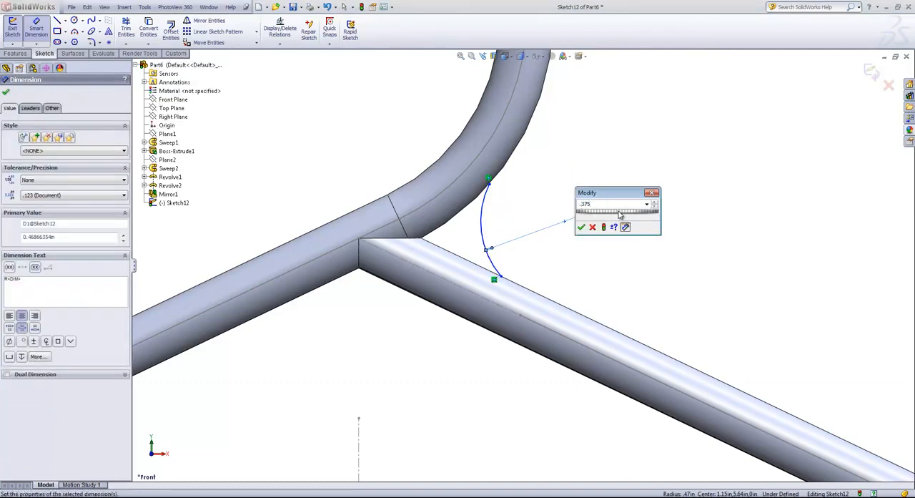
key("Return")
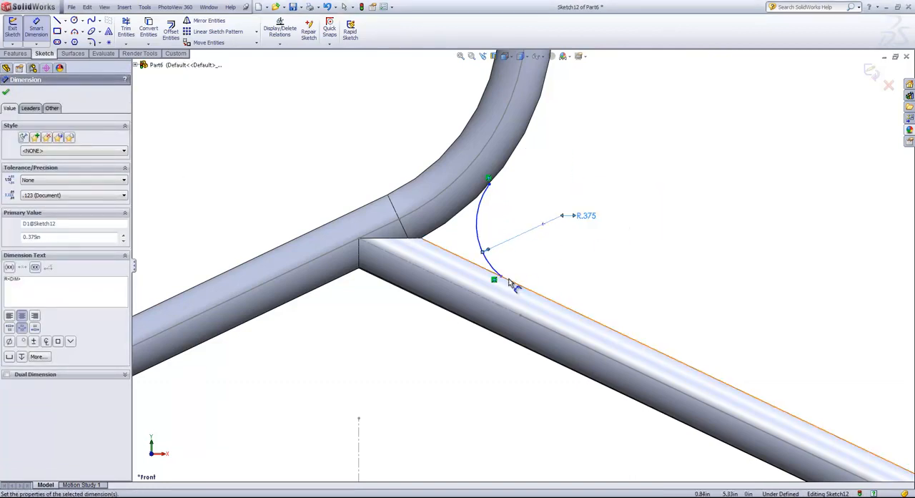
- Try to dimension from the arc's lower endpoint to the point where the two arms meet
left_click(503, 280)
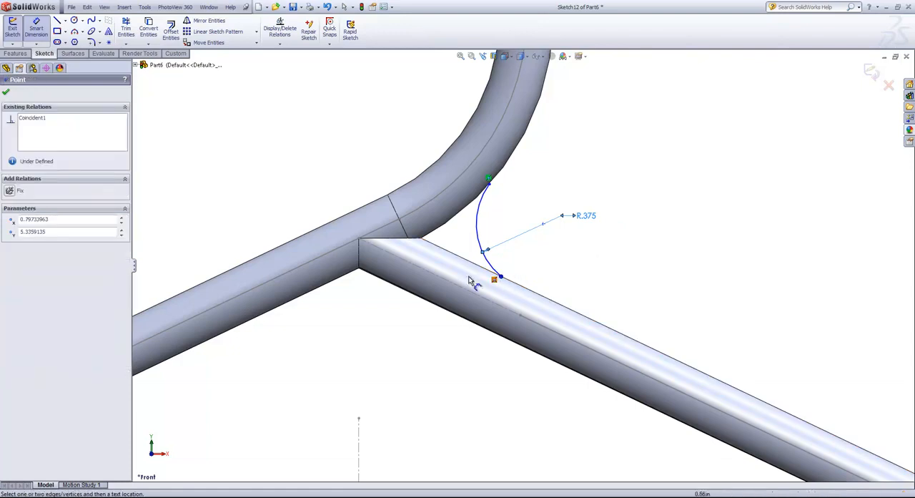
left_click(359, 243)
left_click(520, 256)
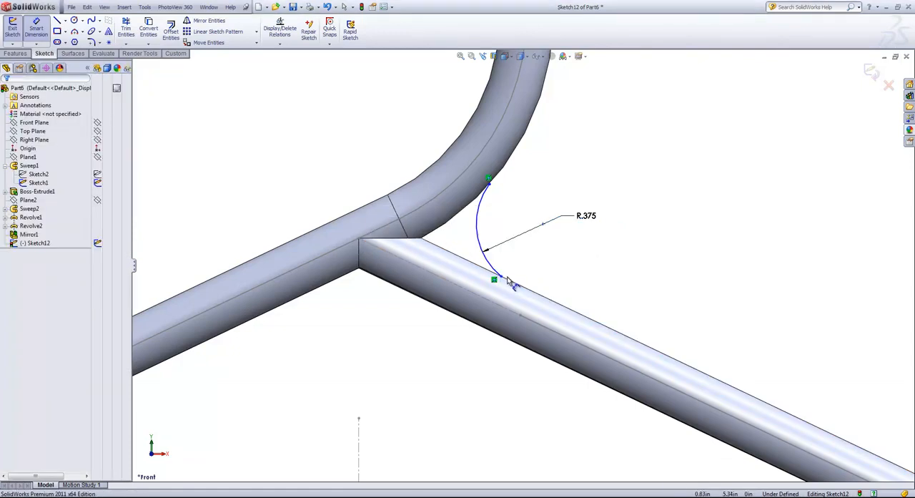
left_click(502, 278)
left_click(361, 243)
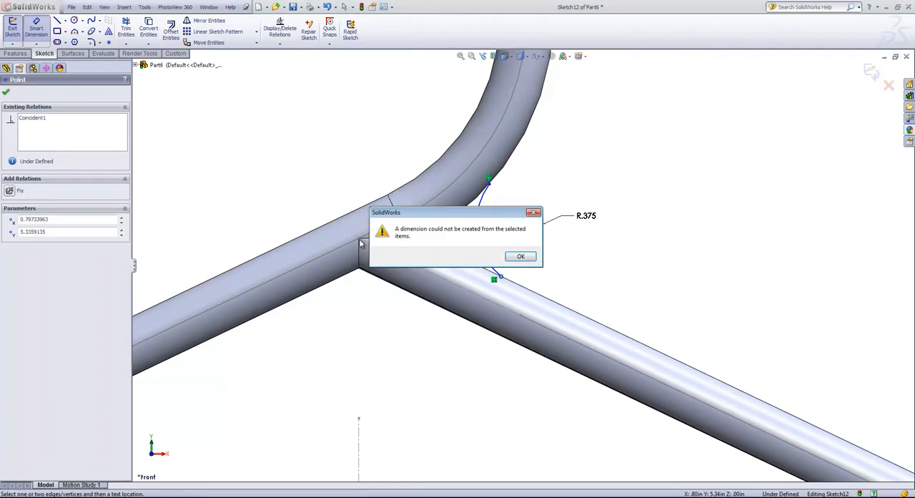
left_click(515, 255)
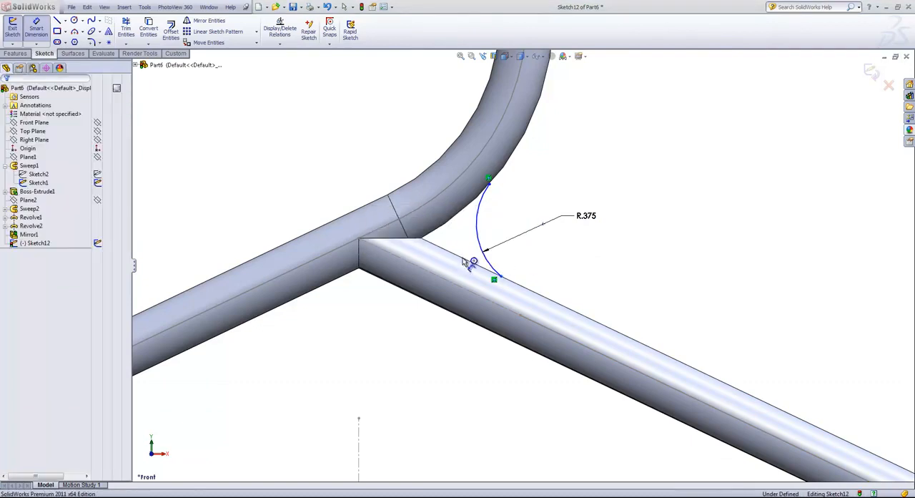
- Dimension the horizontal distance from the arms' meeting point to the arc's lower endpoint as 0.75 in
left_click(359, 240)
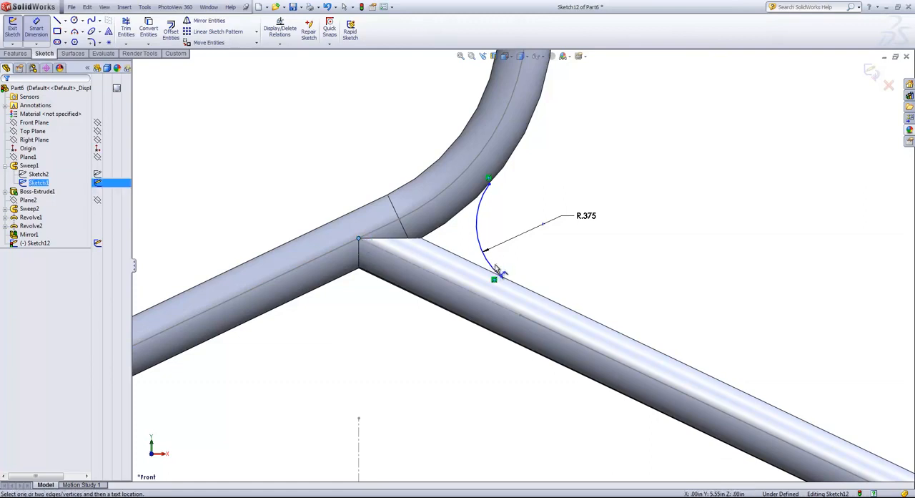
left_click(500, 277)
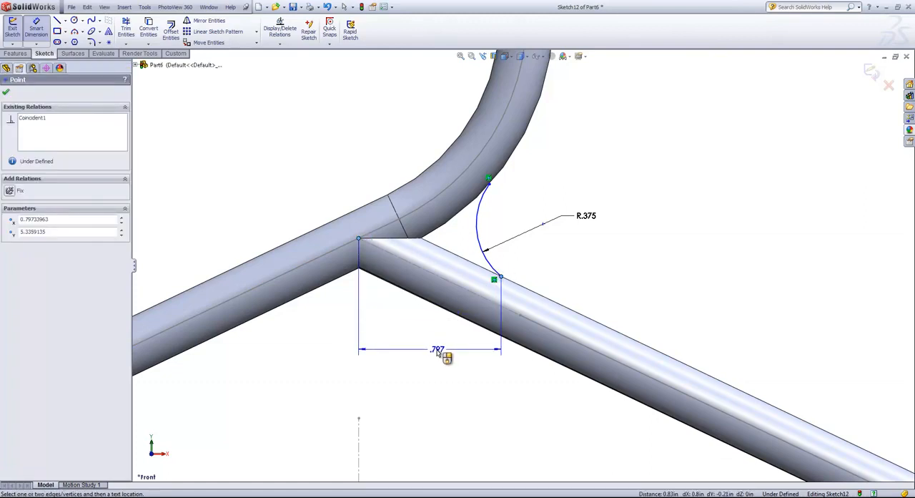
left_click(437, 350)
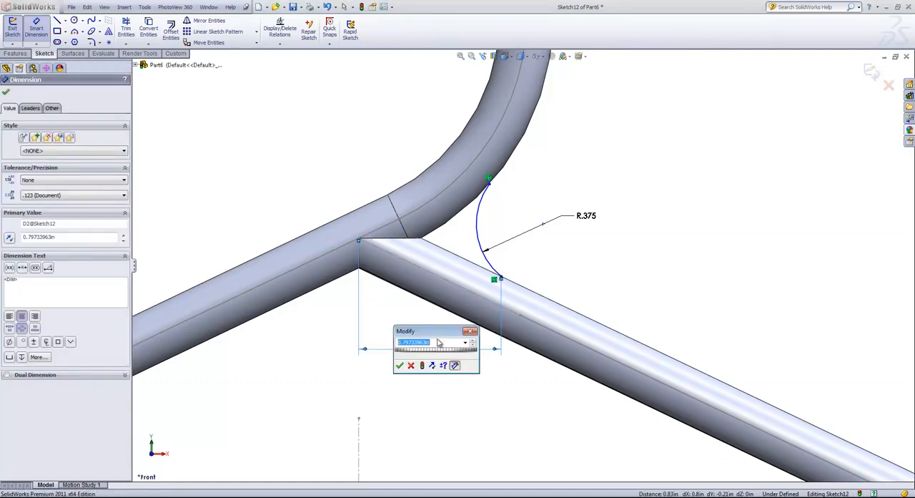
type(".75")
key("Return")
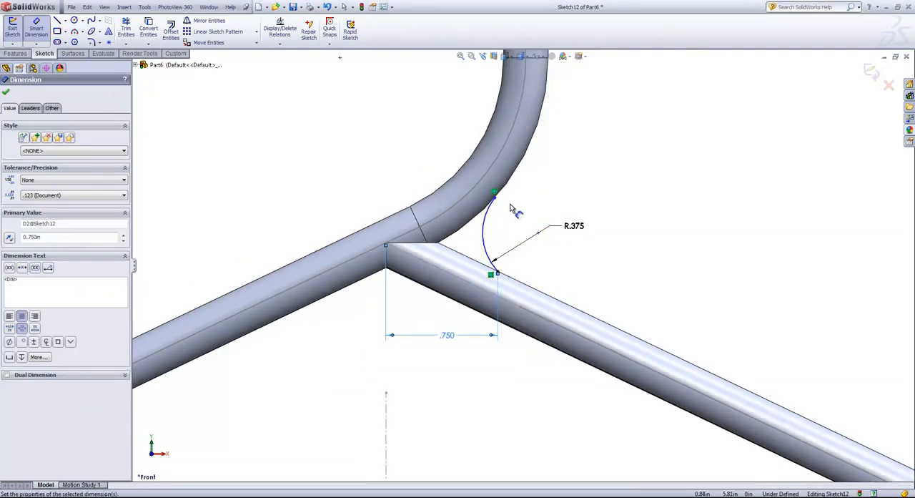
- Dimension the arc's upper endpoint 1 in vertically below the path point where the hook's straight neck meets the bend, and exit the sketch
left_click(496, 198)
scroll(530, 204, "up", 2)
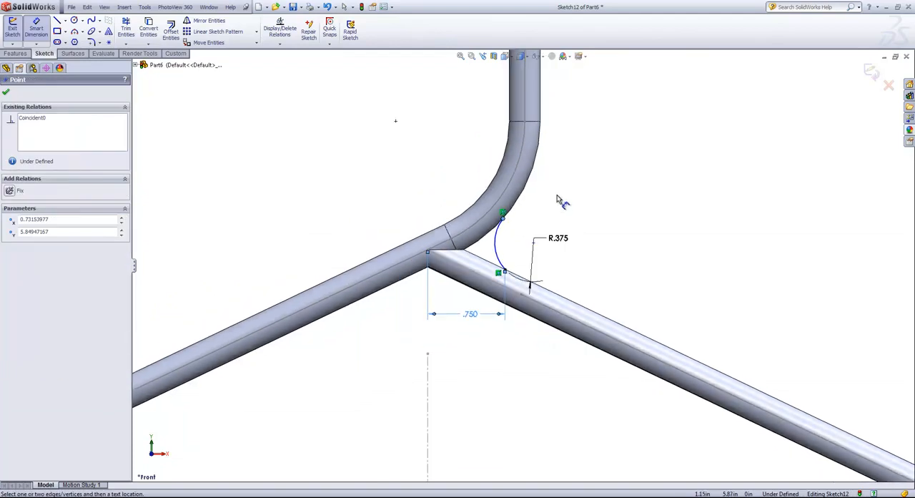
left_click(525, 122)
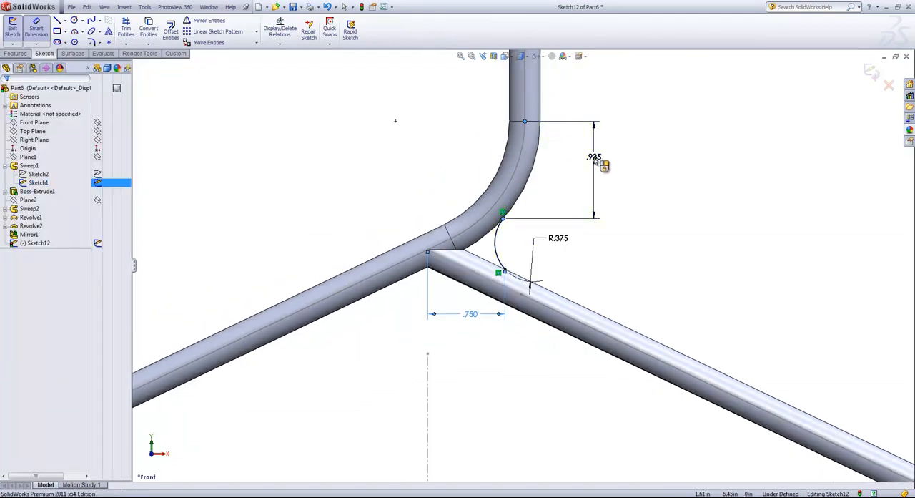
left_click(596, 161)
type("1")
key("Return")
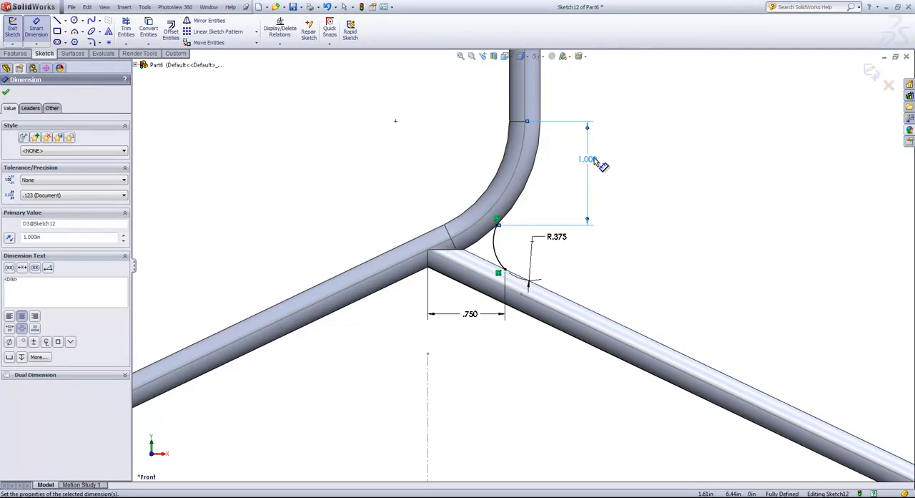
left_click(870, 72)
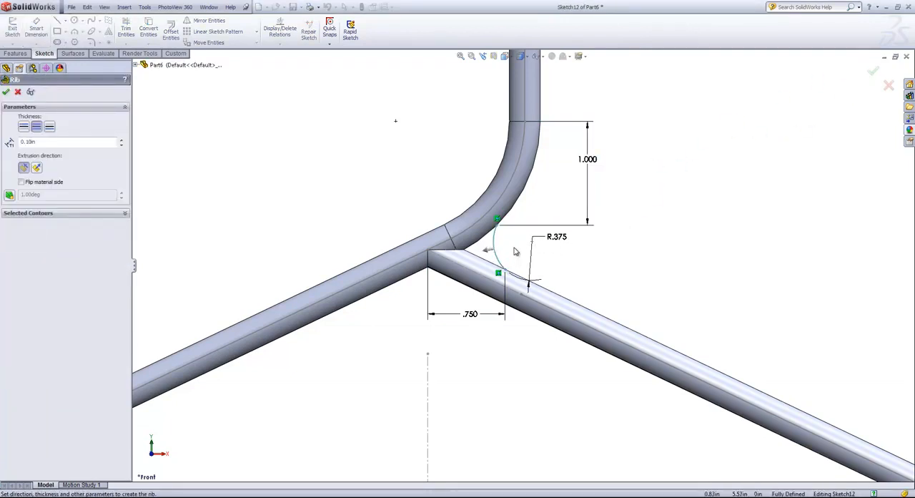
- Try the rib's extrusion direction normal to the sketch, and return it to parallel to the sketch
scroll(515, 258, "down", 3)
mouse_move(551, 277)
middle_mouse_down()
mouse_move(459, 281)
mouse_move(462, 292)
mouse_move(551, 303)
mouse_move(535, 295)
middle_mouse_up()
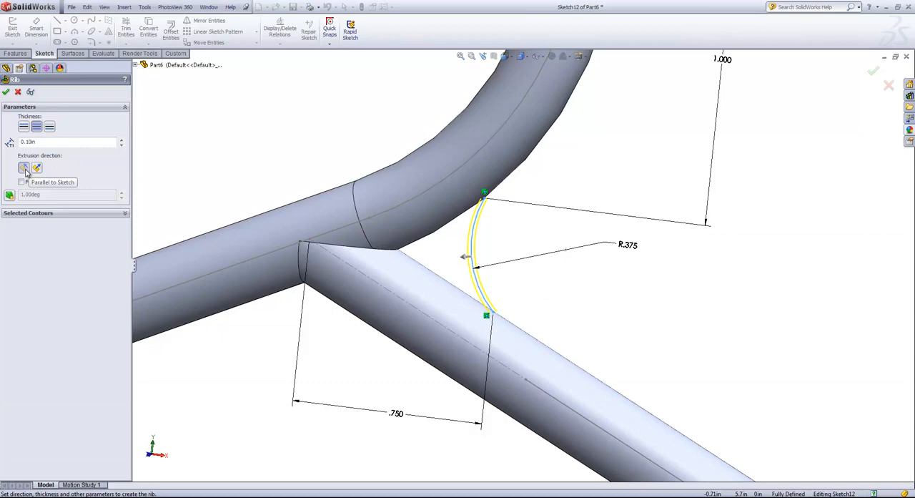
left_click(37, 167)
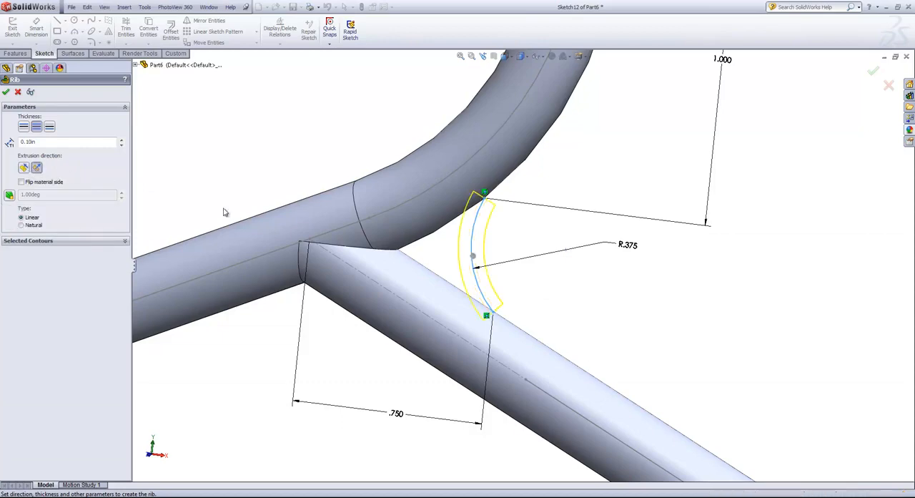
mouse_move(579, 286)
middle_mouse_down()
mouse_move(479, 289)
mouse_move(552, 291)
middle_mouse_up()
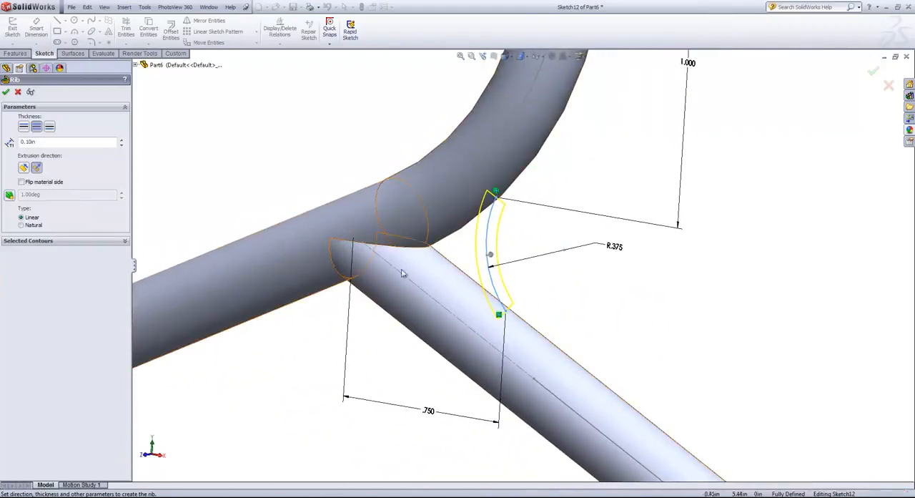
left_click(24, 168)
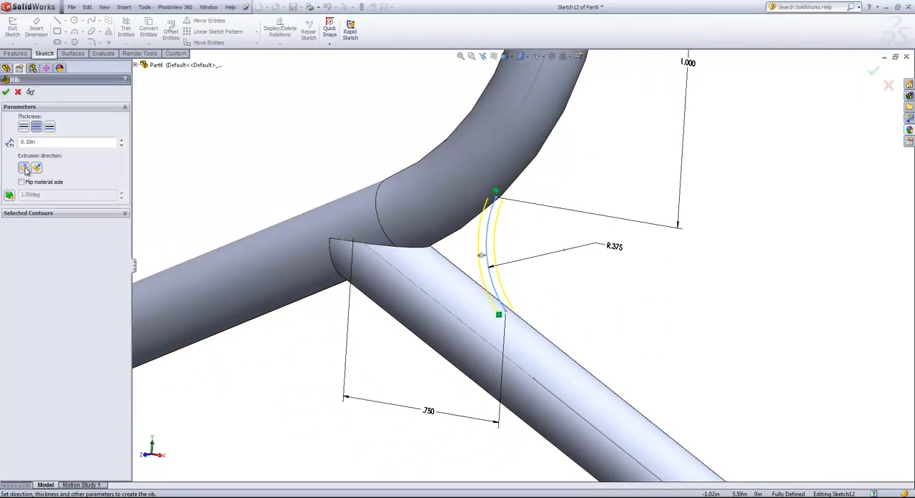
middle_click_drag(342, 138, 317, 149)
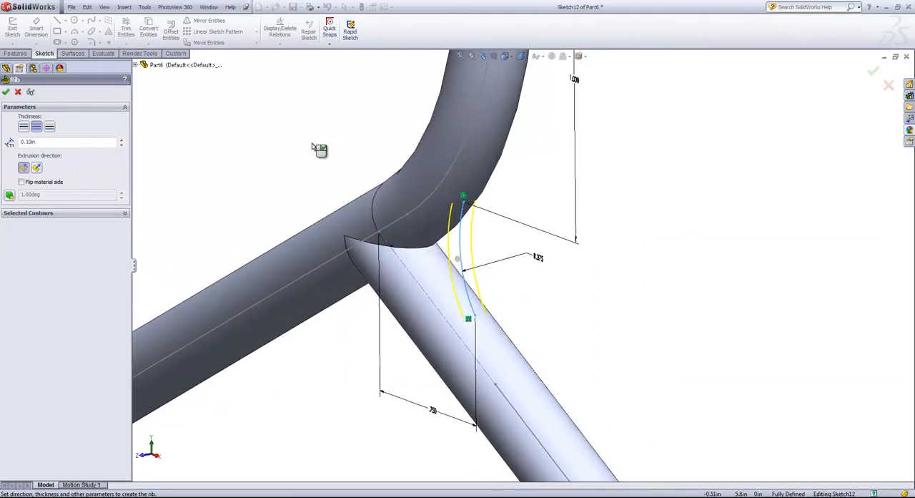
- Try the one-sided rib thickness options for each side, and return to thickness on both sides
left_click(24, 126)
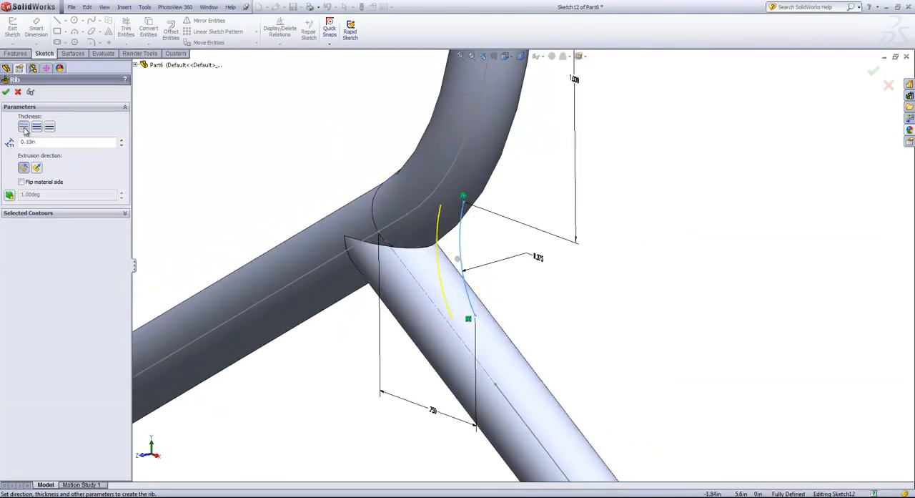
left_click(50, 127)
left_click(35, 128)
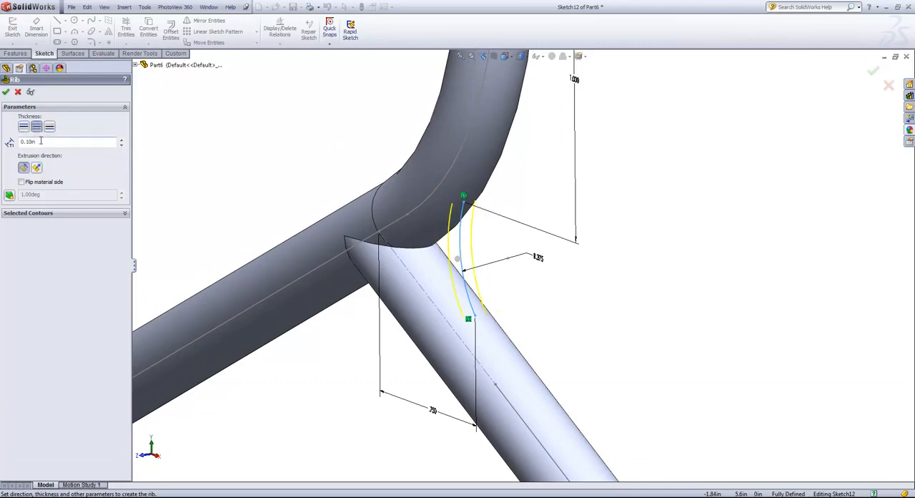
- Set the rib's thickness to 0.05 in, try flipping the material side and restore it, and create the rib between hook and right arm
left_click_drag(41, 141, 10, 141)
type(".05")
left_click(22, 182)
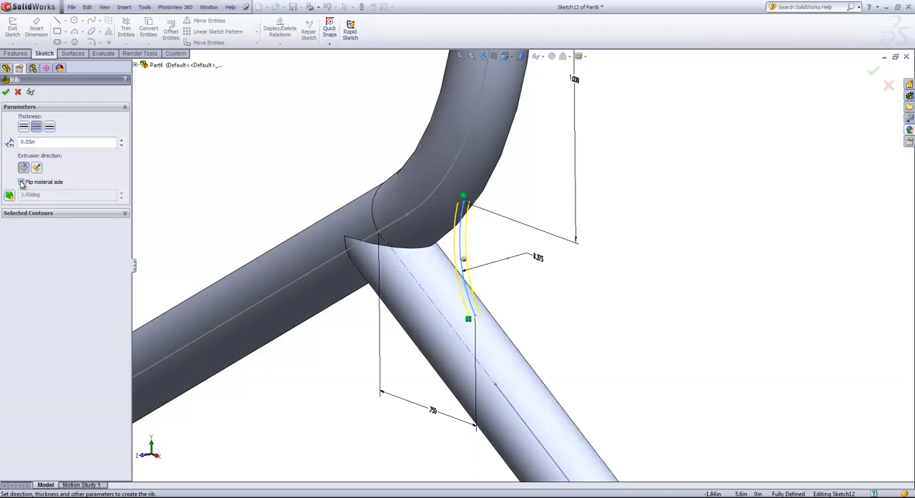
middle_click_drag(231, 137, 247, 140)
left_click(22, 182)
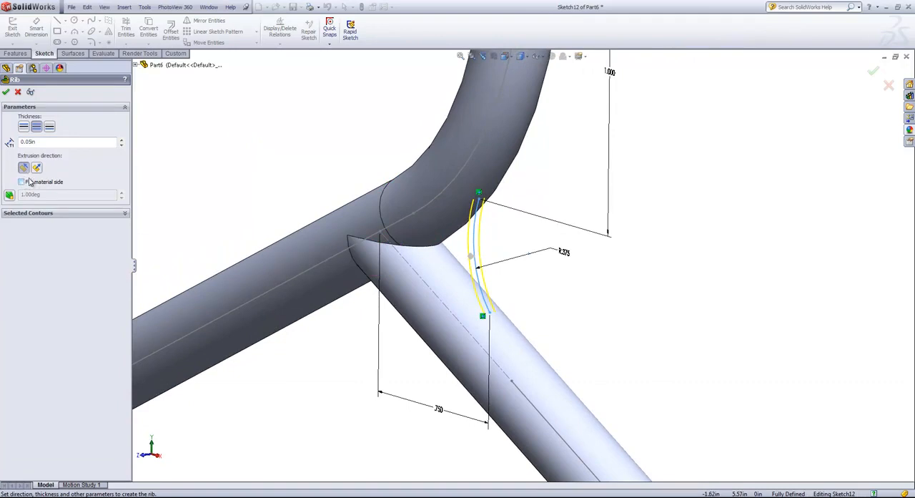
left_click(6, 91)
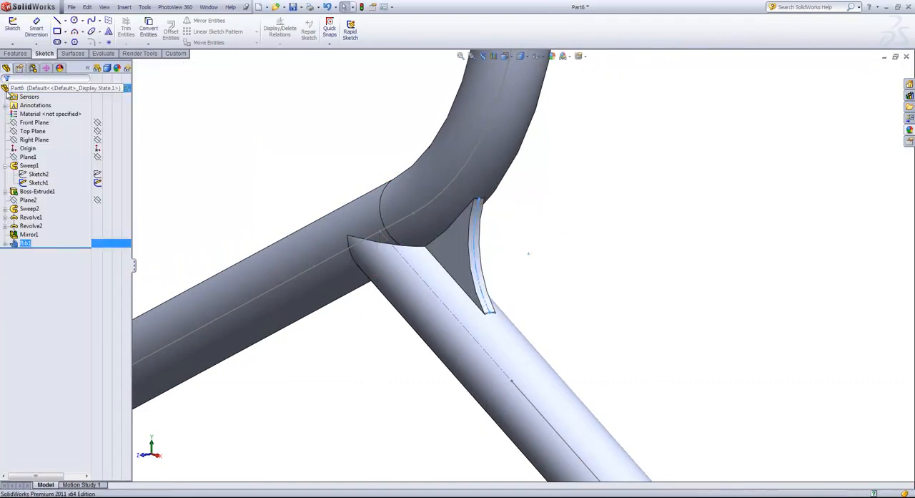
left_click(567, 265)
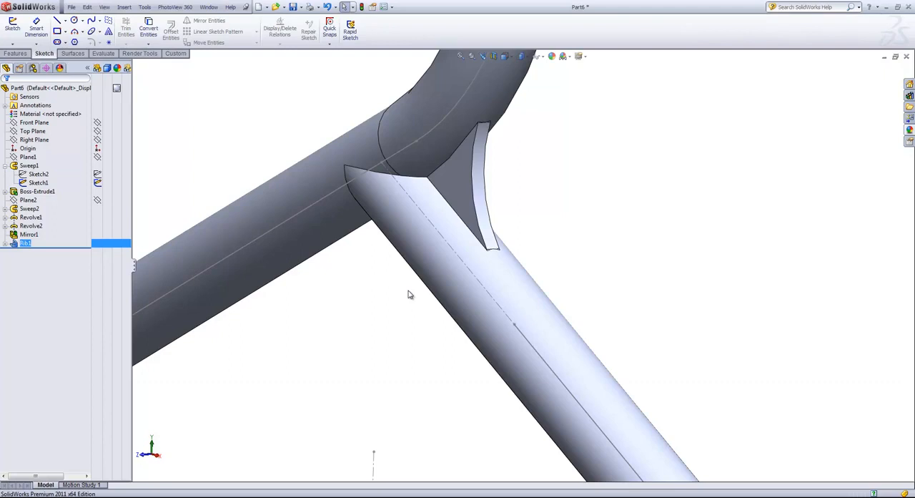
- Start a sketch on the Front Plane and draw a horizontal line about 0.74 in long just below the arms' junction
left_click(36, 122)
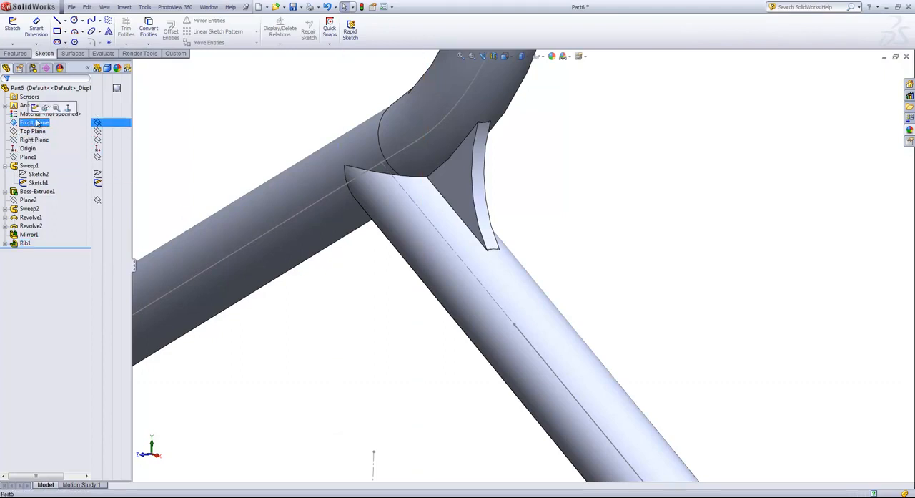
left_click(35, 108)
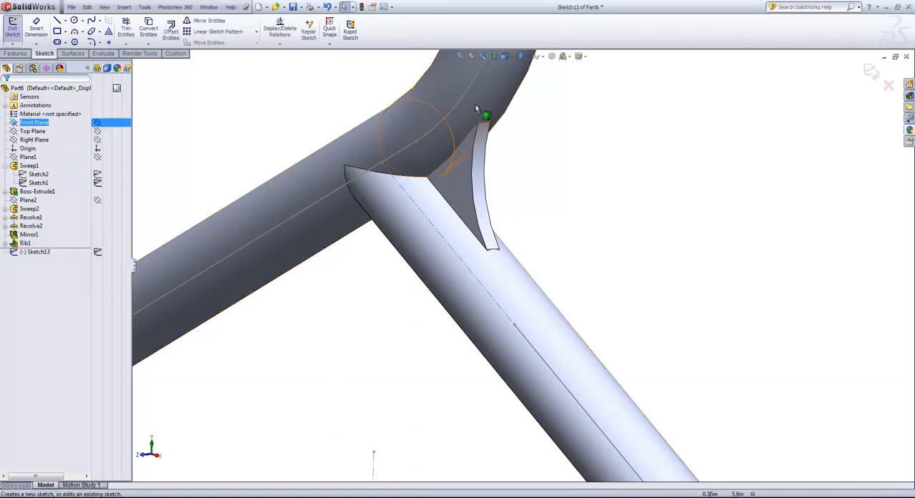
left_click(507, 56)
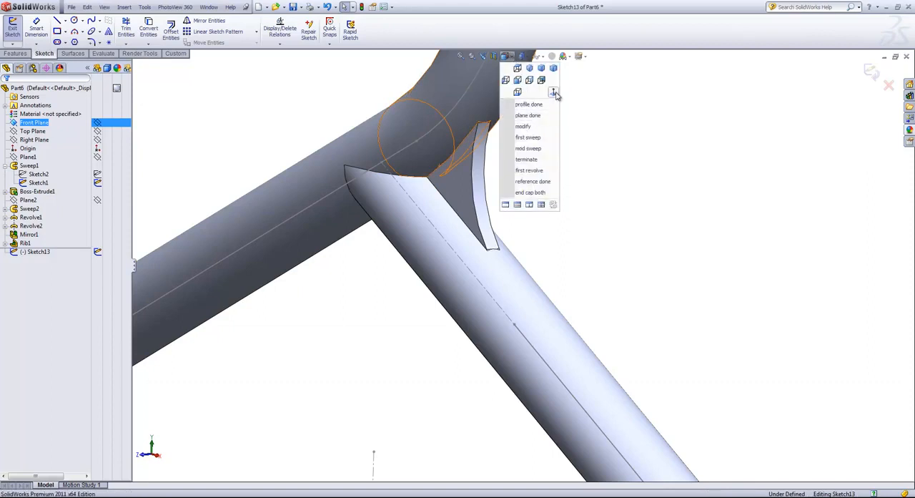
left_click(555, 93)
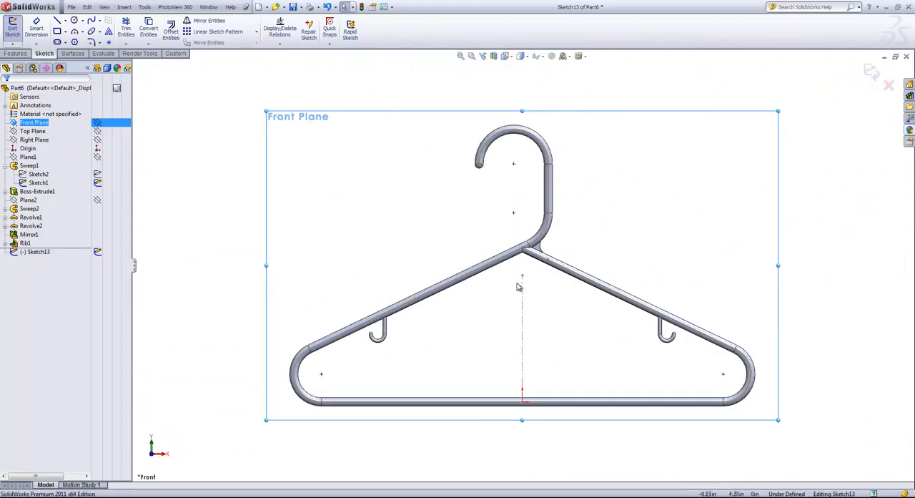
scroll(526, 266, "down", 10)
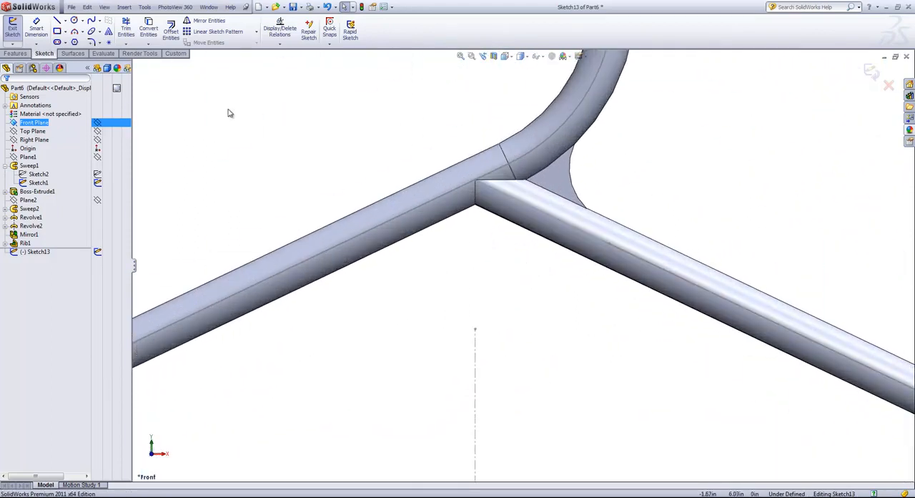
key("s")
left_click(239, 130)
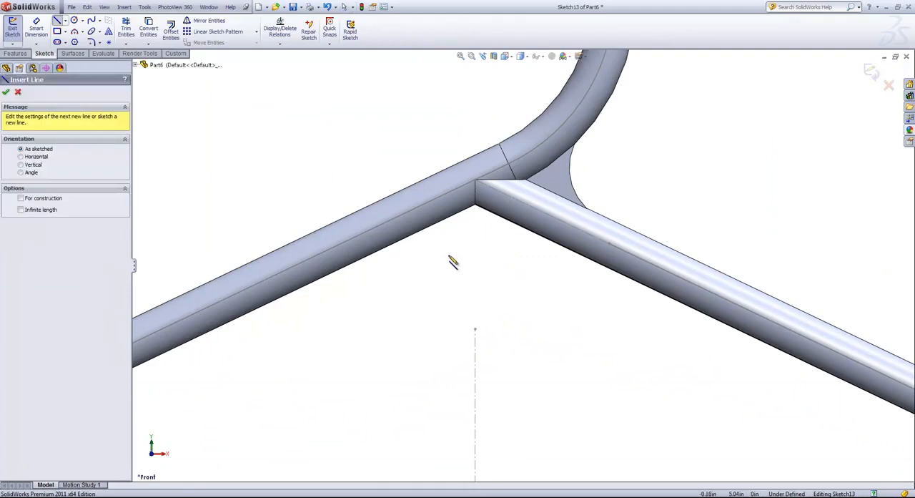
left_click(420, 246)
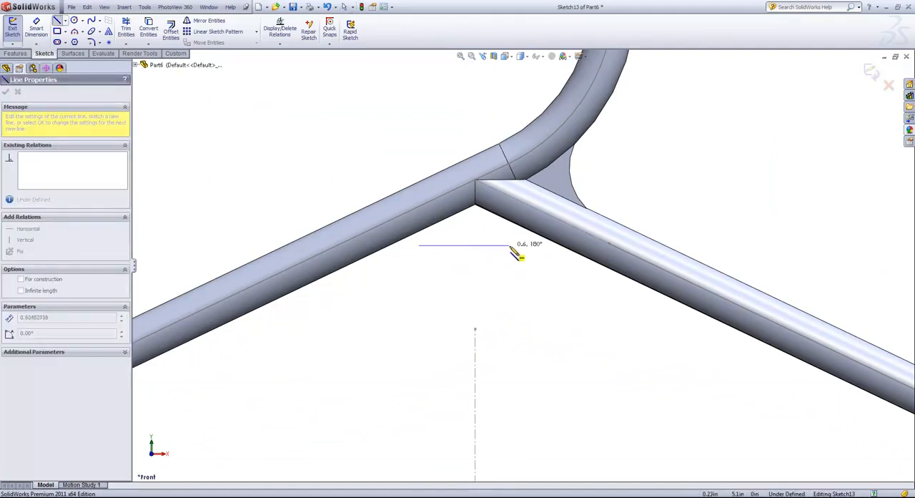
left_click(529, 245)
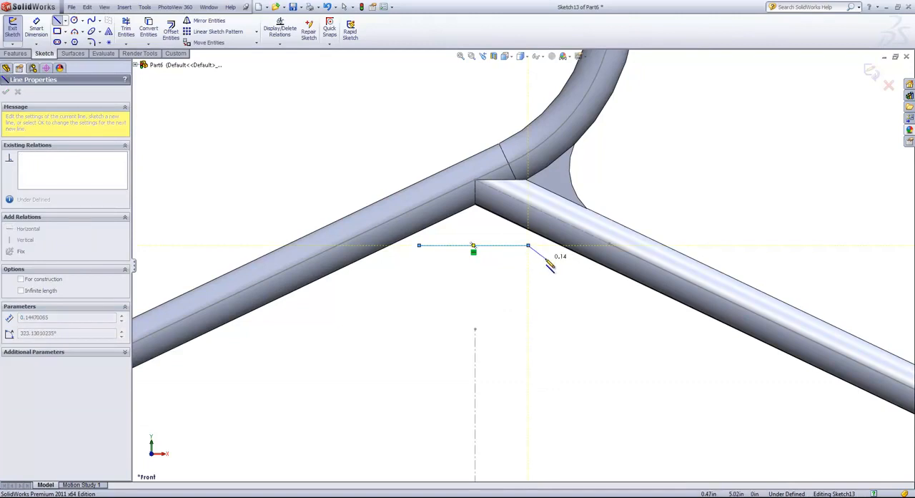
right_click(553, 264)
left_click(568, 265)
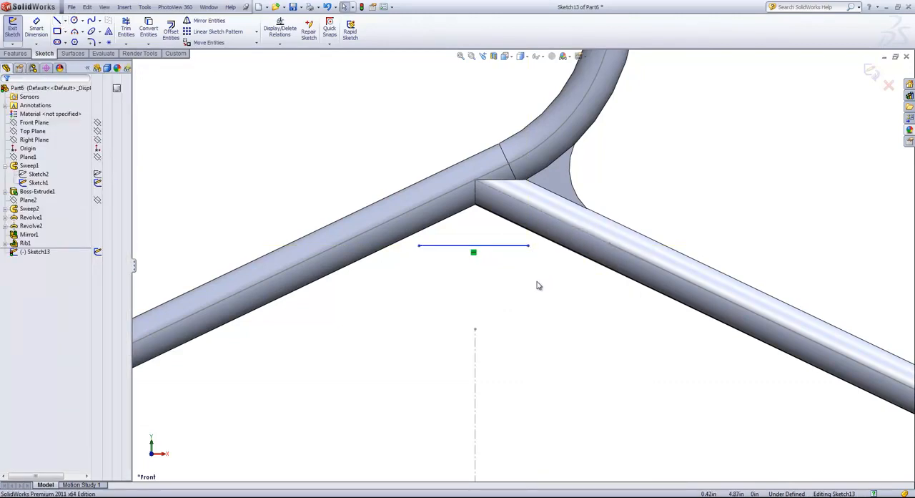
key("s")
left_click(565, 293)
left_click(492, 246)
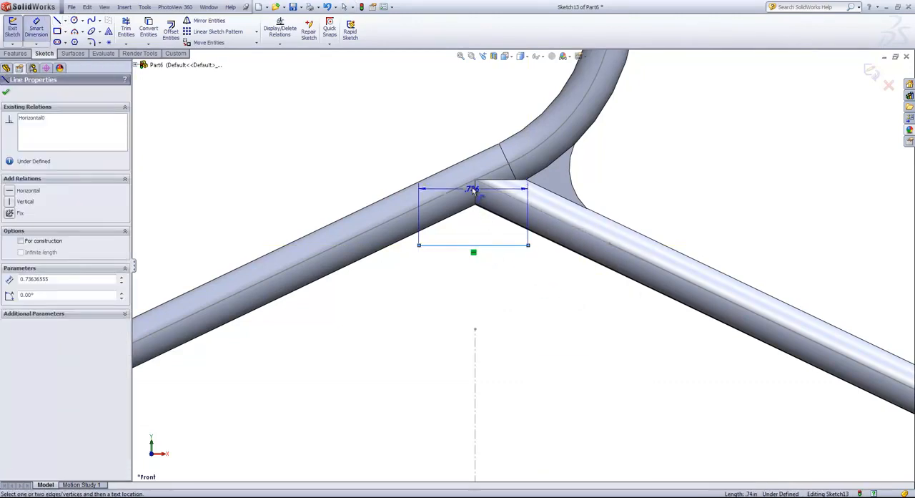
left_click(475, 182)
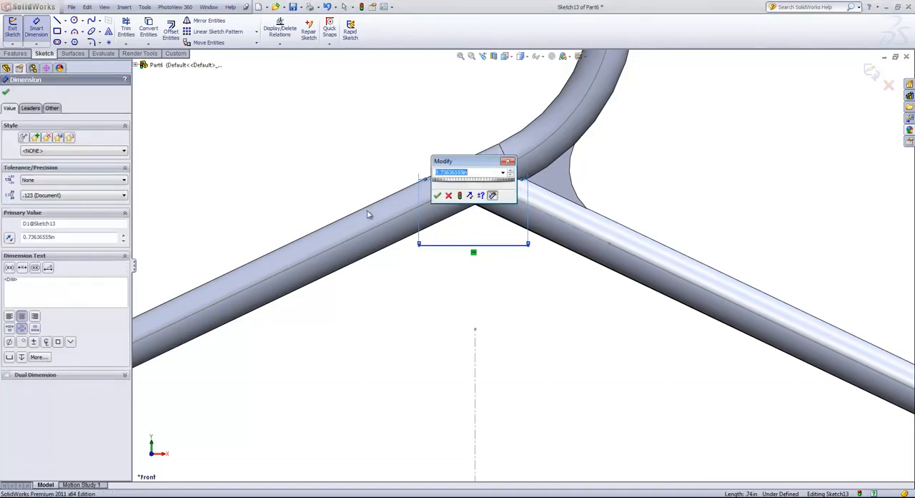
left_click(448, 195)
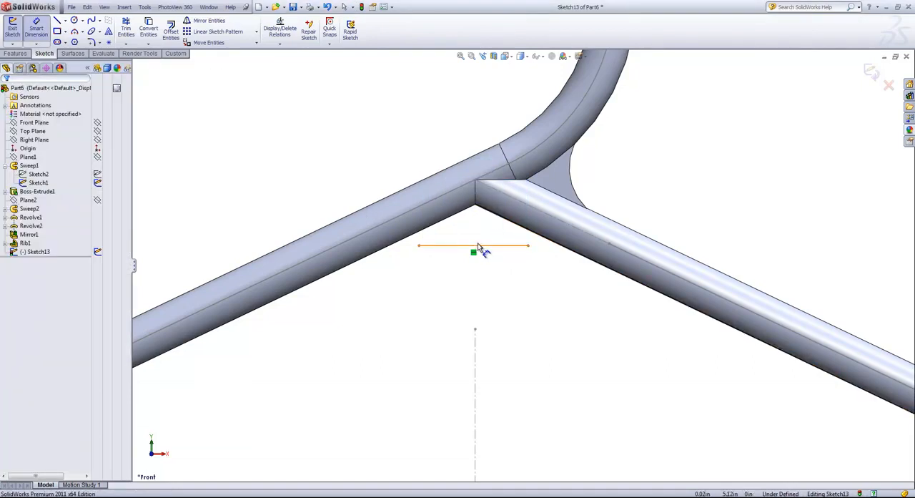
left_click(480, 246)
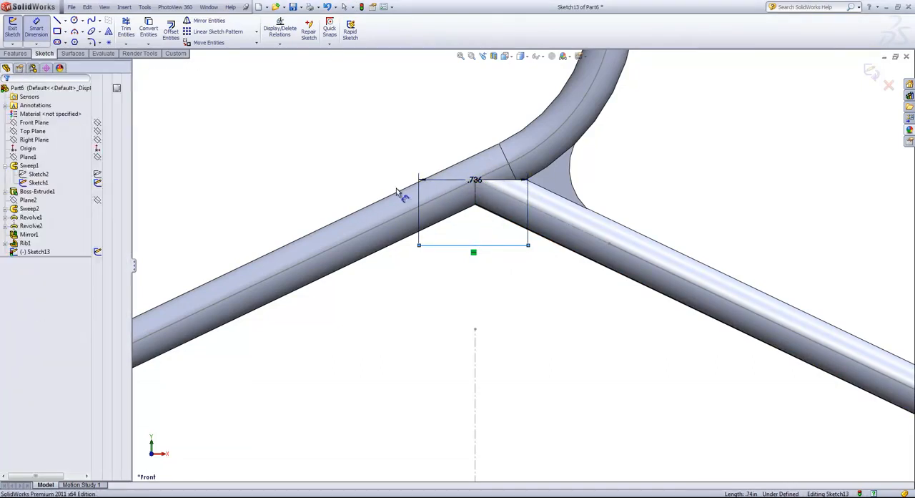
left_click(398, 193)
left_click(507, 188)
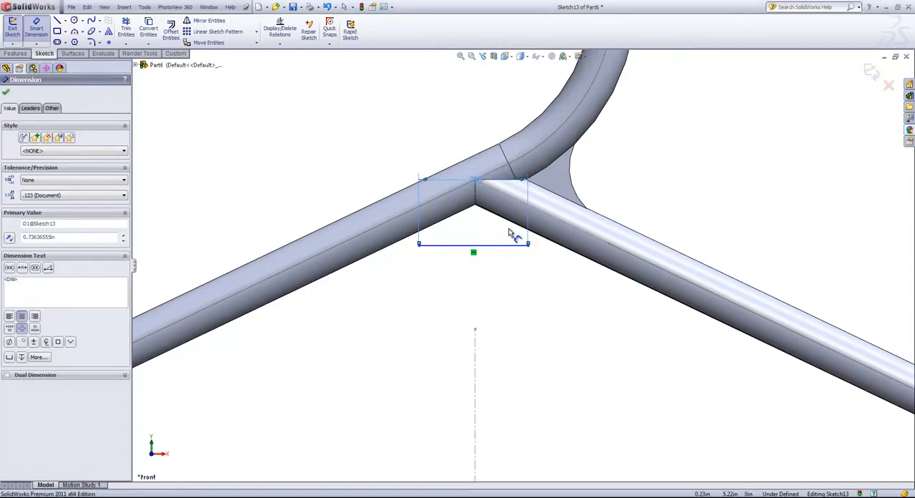
- Dimension the horizontal line 0.5 in vertically below the arms' meeting point, and leave the dimension tool
left_click(479, 245)
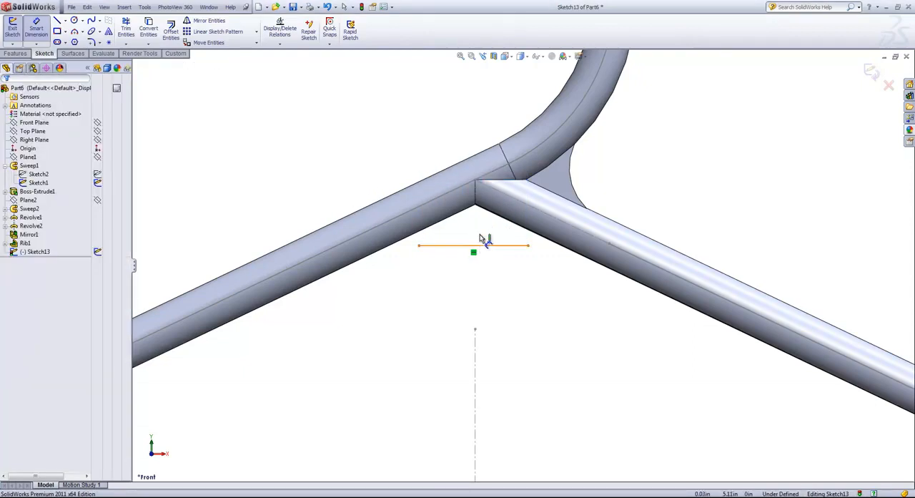
left_click(476, 183)
left_click(329, 195)
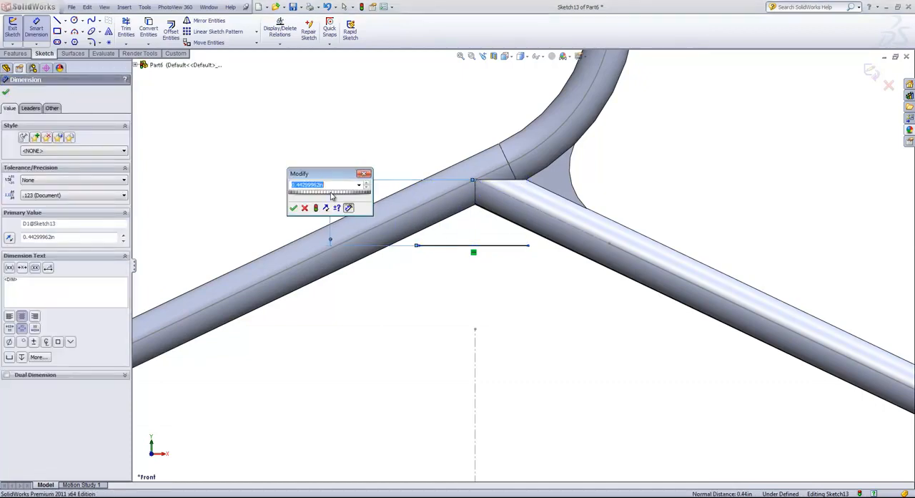
type(".5")
key("Return")
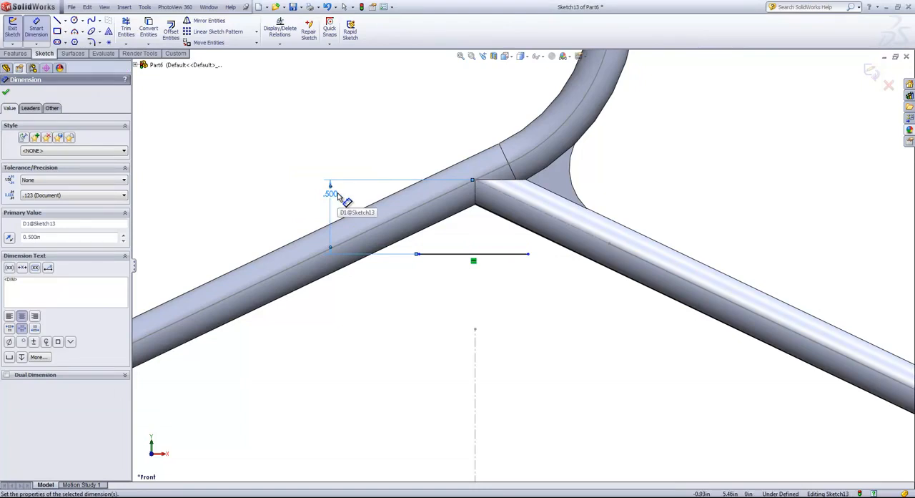
left_click(15, 53)
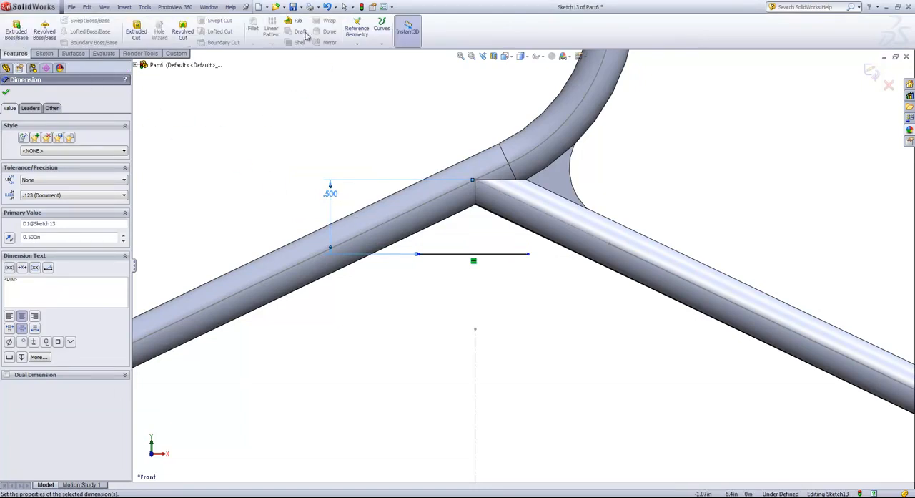
right_click(427, 273)
left_click(438, 274)
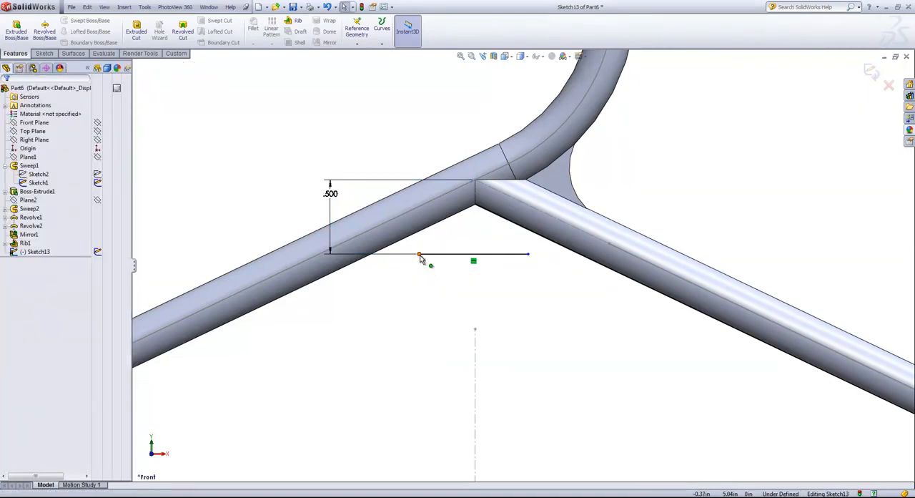
- Shorten the line slightly at its left end and create a 0.05 in rib from it, thickened on both sides, upward to both arms
mouse_move(421, 259)
left_mouse_down()
mouse_move(370, 259)
mouse_move(427, 259)
left_mouse_up()
left_click(299, 21)
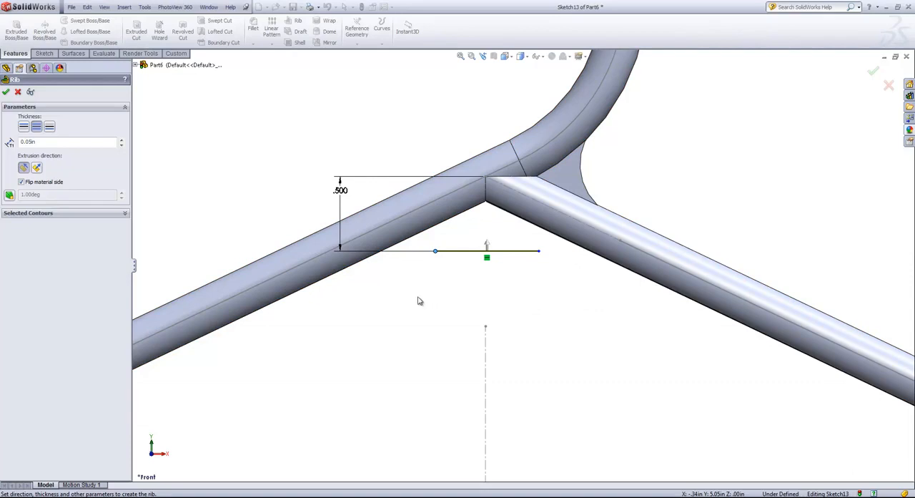
left_click(6, 91)
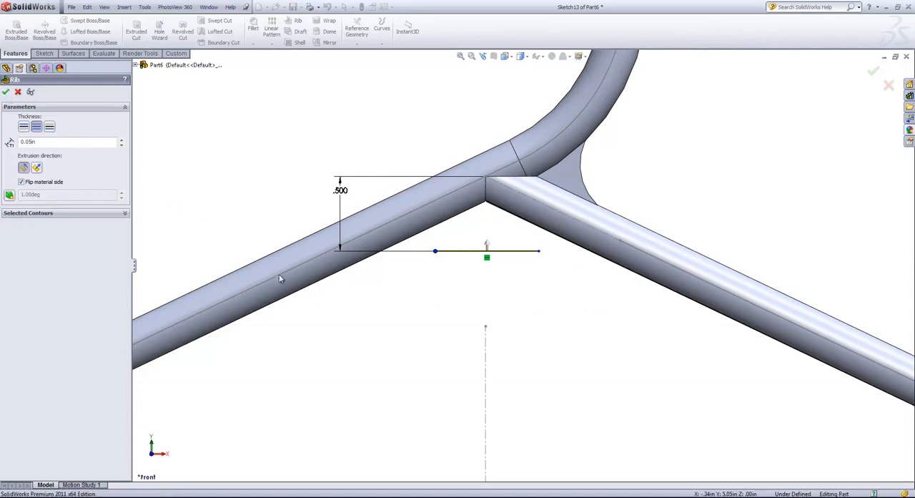
left_click(529, 272)
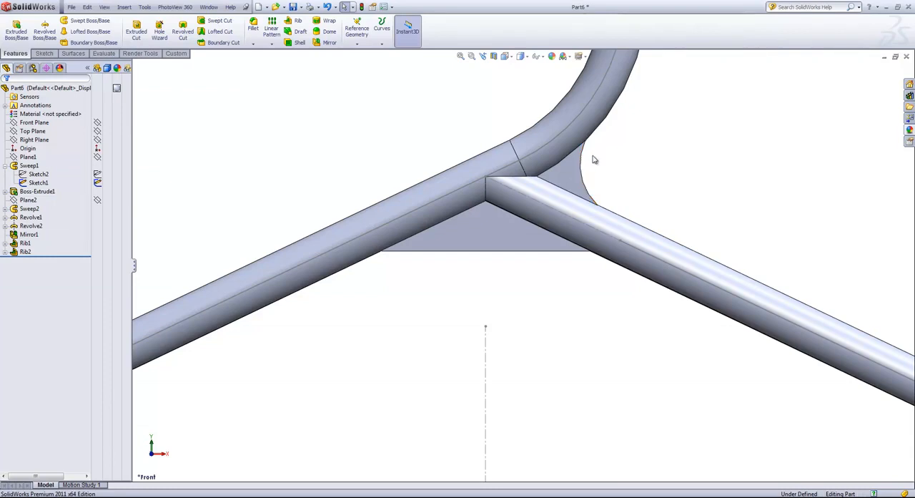
key("f")
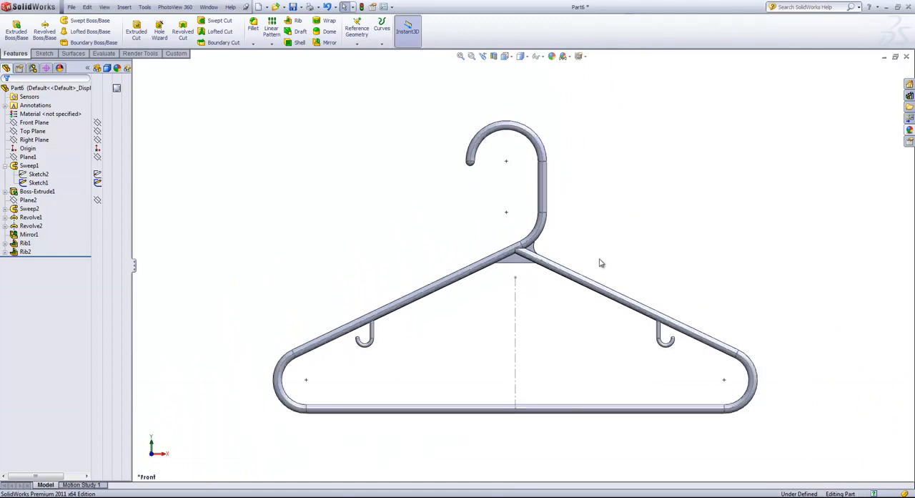
- Hide Sketch1 of the body sweep, and set the whole part's appearance color to white
left_click(97, 184)
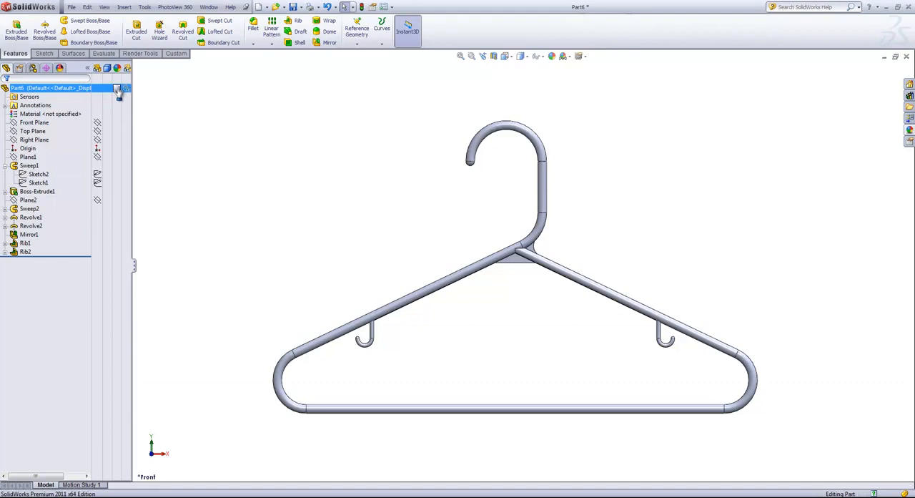
mouse_move(119, 95)
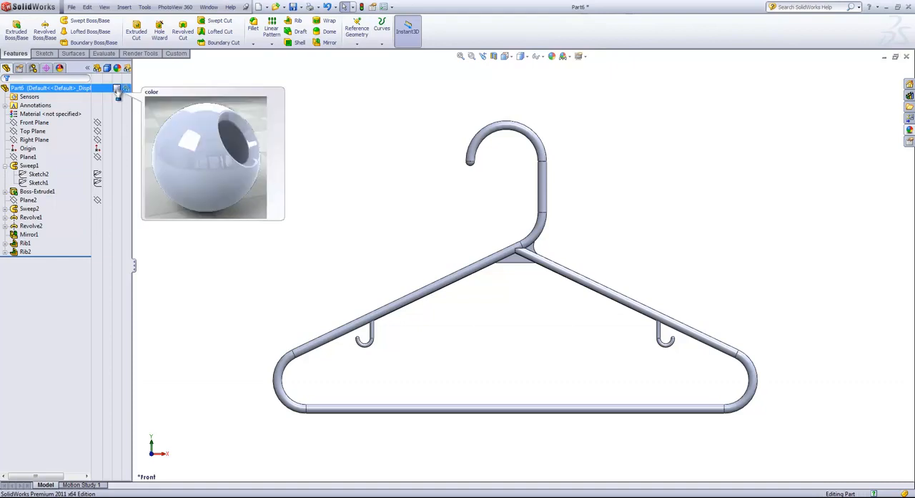
left_click(118, 94)
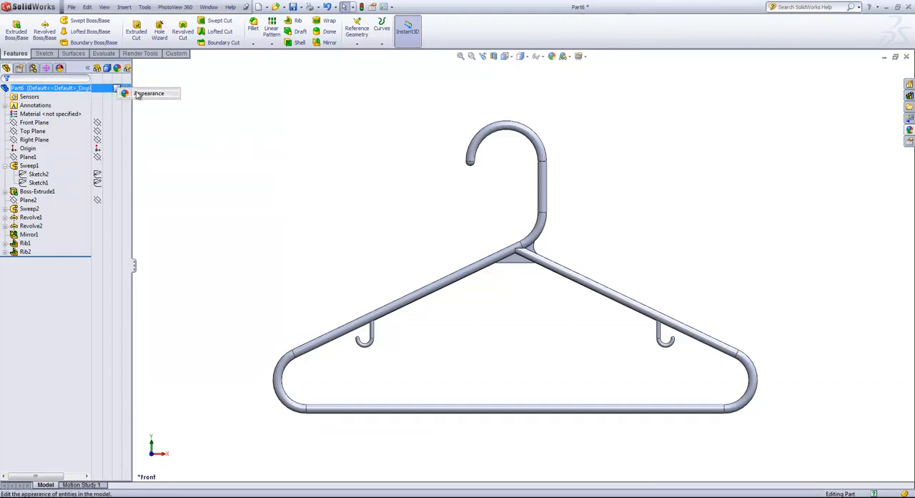
left_click(138, 94)
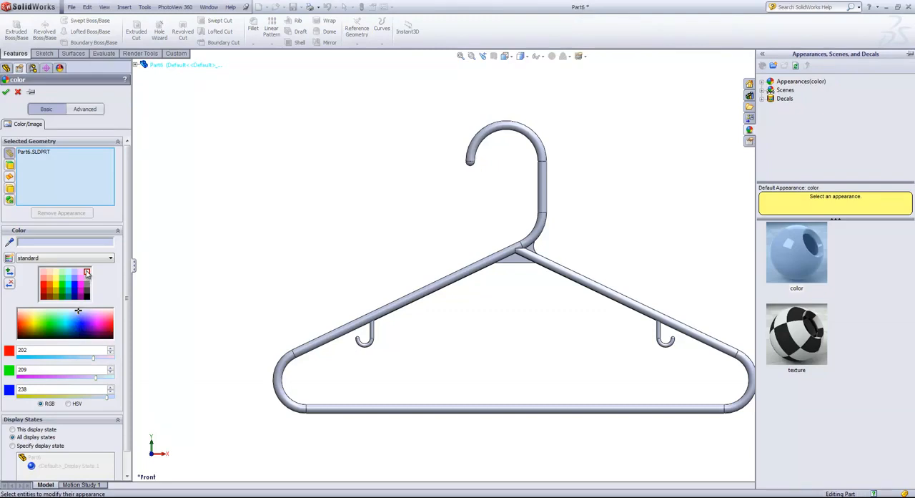
left_click(87, 273)
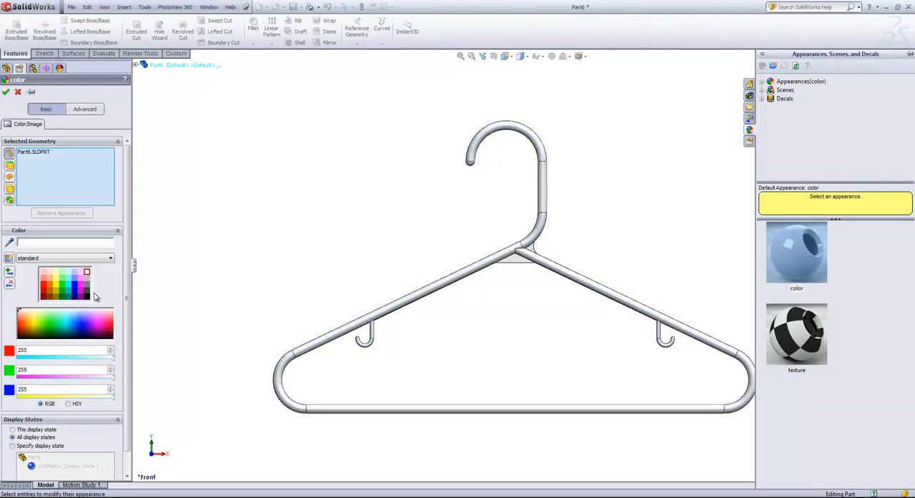
scroll(95, 297, "down", 1)
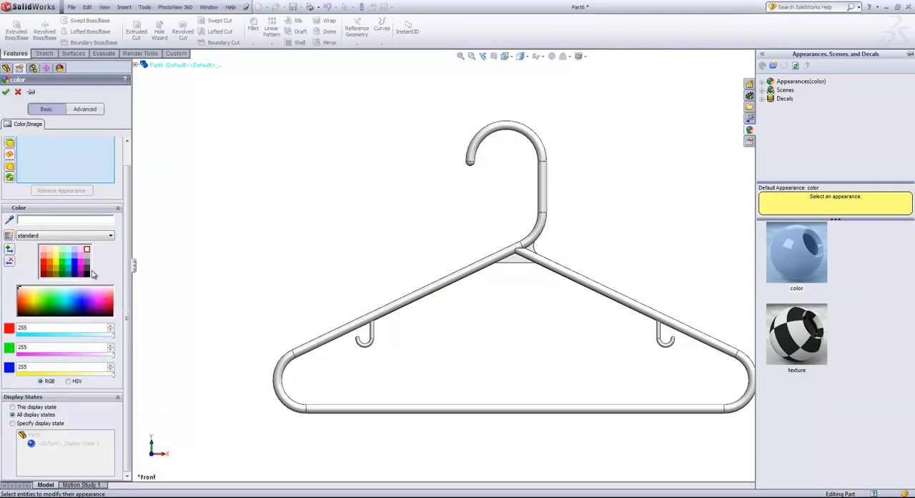
scroll(96, 301, "up", 1)
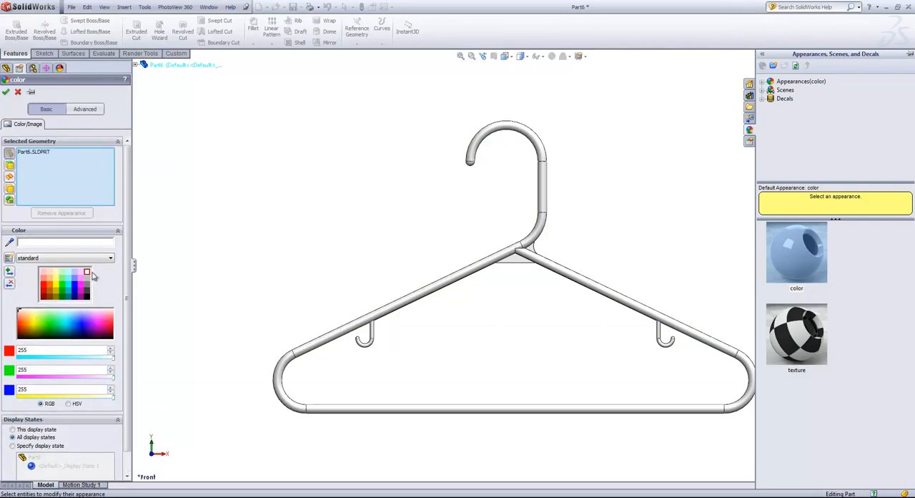
- Apply the white medium gloss plastic appearance to the hanger and accept it
left_click(763, 81)
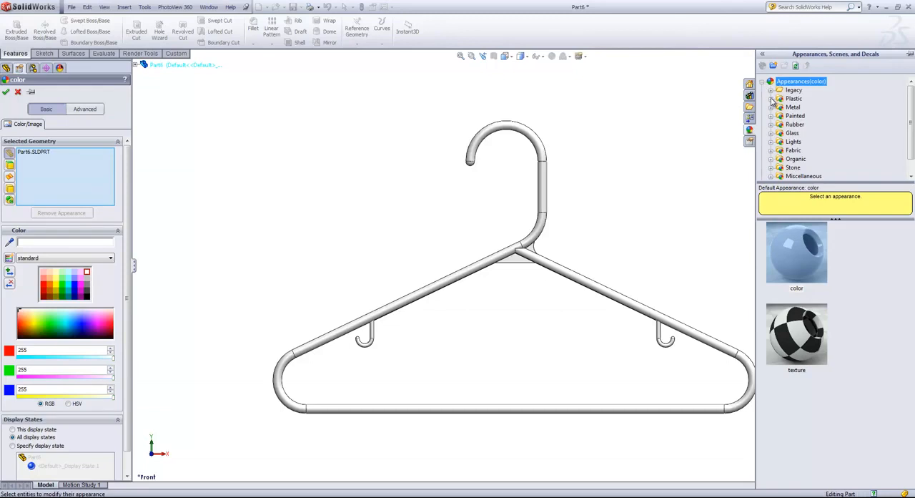
left_click(771, 98)
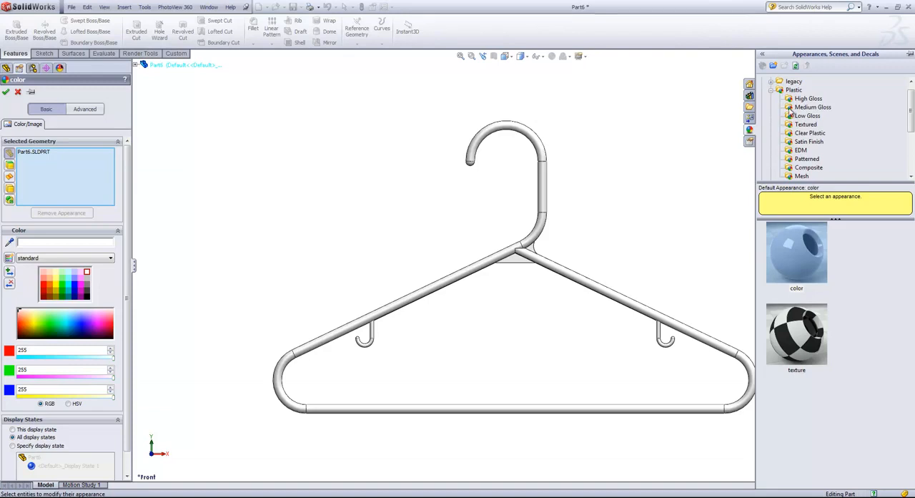
left_click(796, 109)
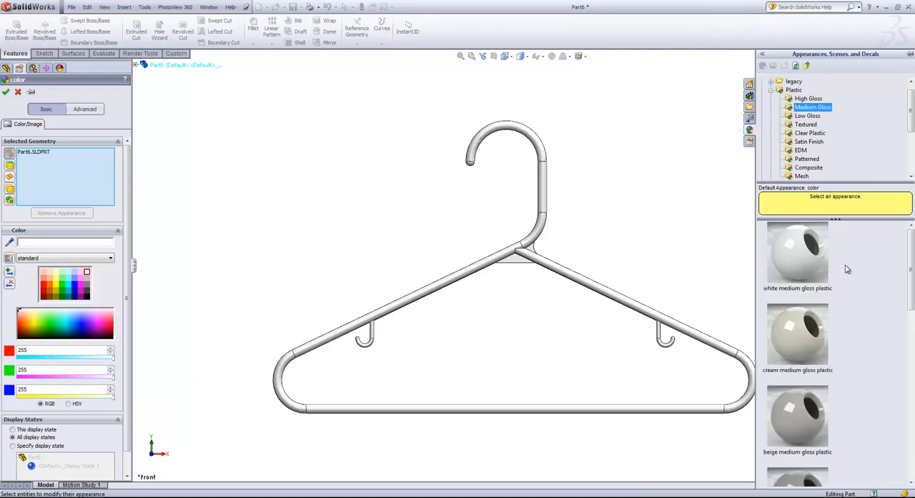
left_click_drag(797, 257, 602, 292)
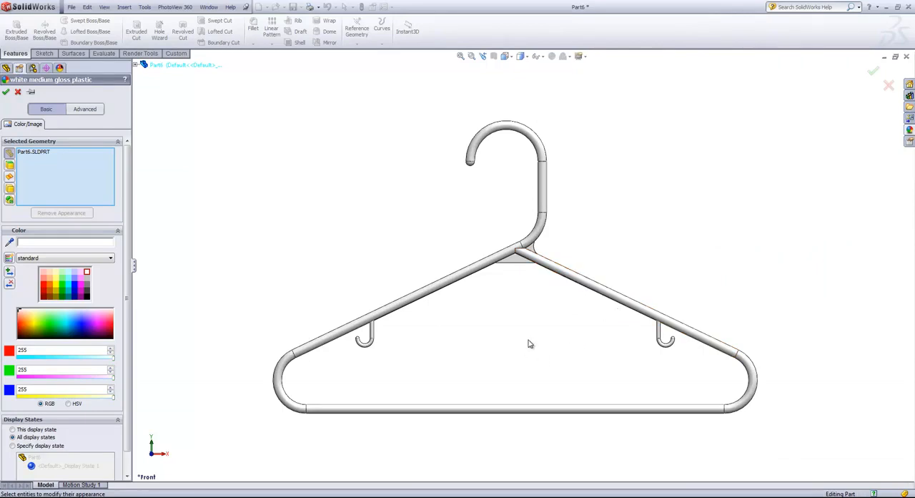
left_click(6, 92)
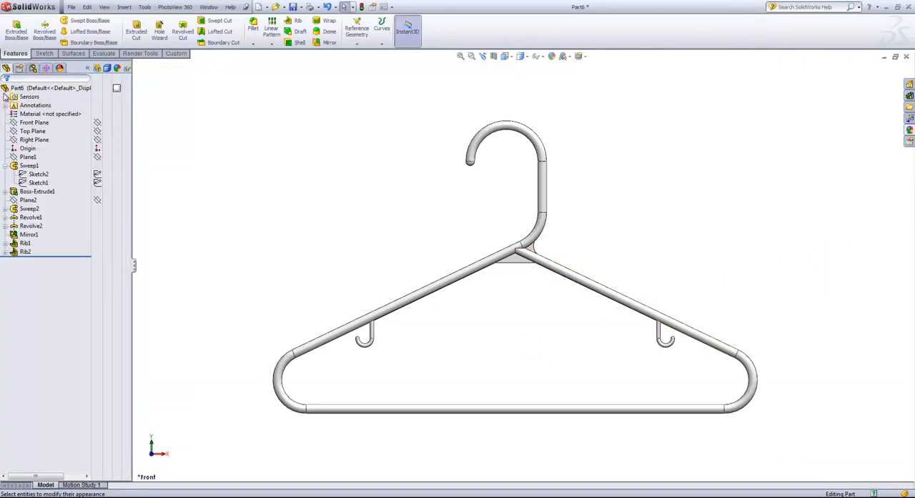